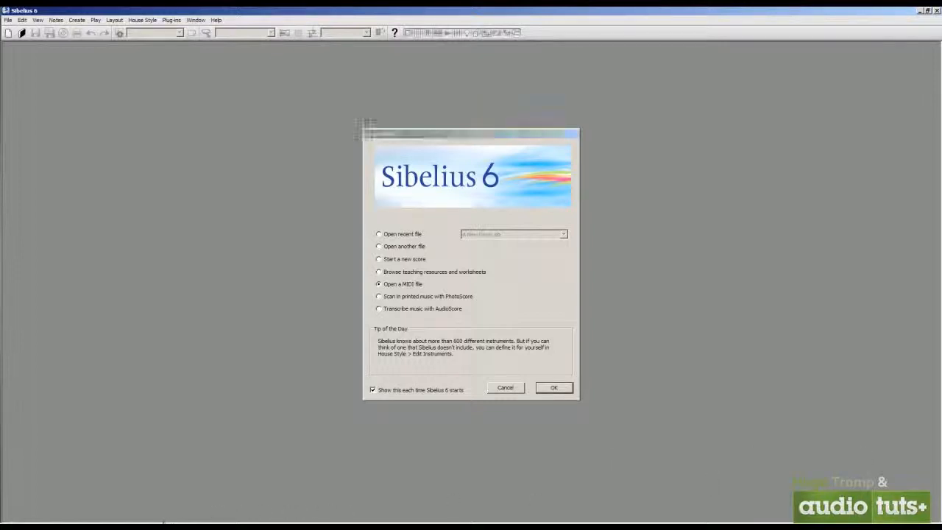
- Switch to the Cubase project, try out the Pizz Violas track, and return to the Strings track for recording
{"action": "left_click", "coordinate": [156, 513]}
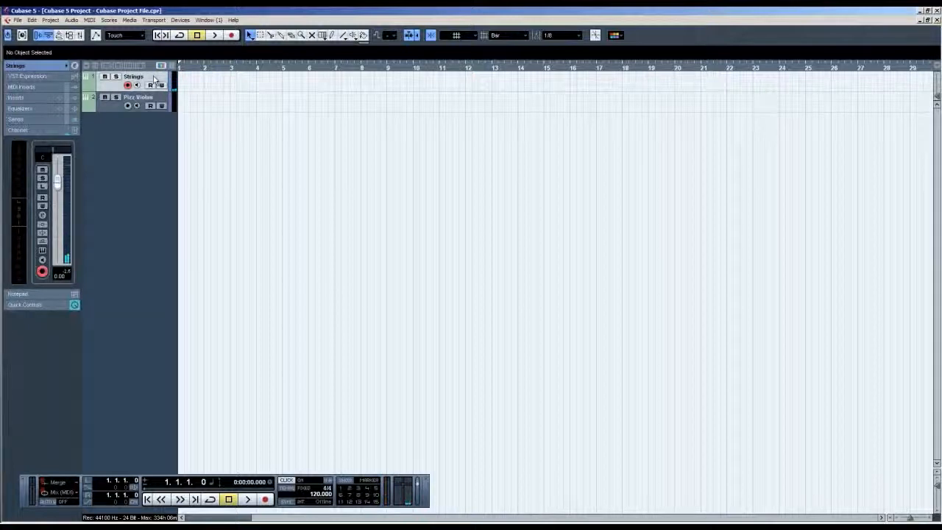
{"action": "left_click", "coordinate": [162, 100]}
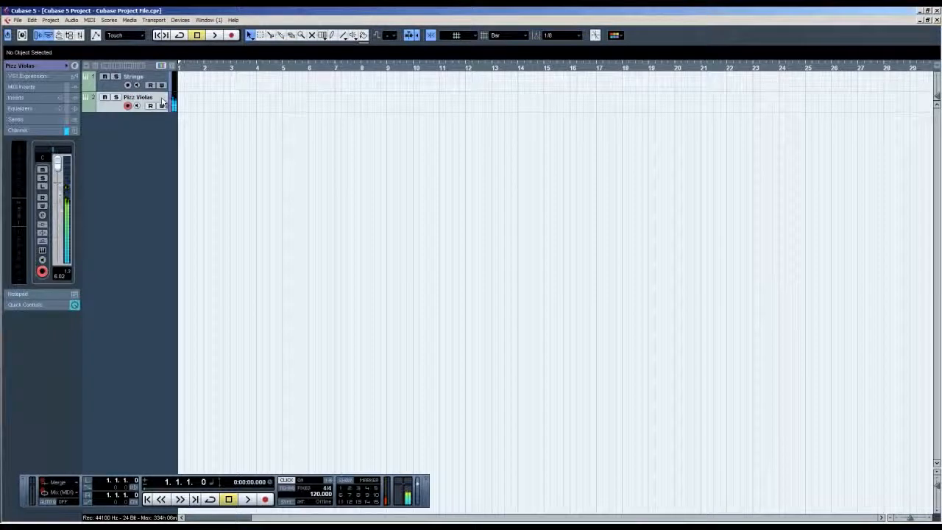
{"action": "left_click", "coordinate": [164, 80]}
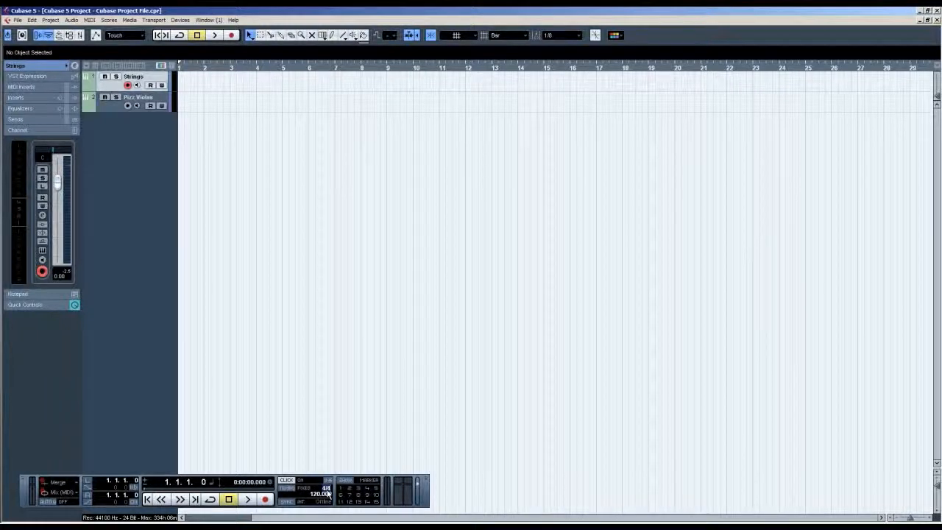
- Set the project's time signature to 6/8 and the tempo to 90 BPM
{"action": "scroll", "coordinate": [327, 493], "scroll_direction": "up", "scroll_amount": 2}
{"action": "scroll", "coordinate": [327, 493], "scroll_direction": "up", "scroll_amount": 1}
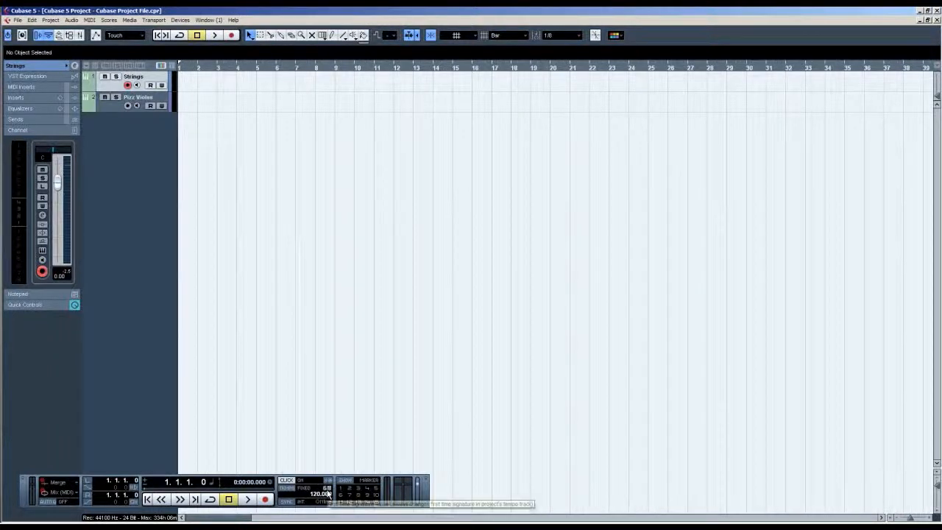
{"action": "left_click", "coordinate": [305, 489]}
{"action": "left_click", "coordinate": [306, 489]}
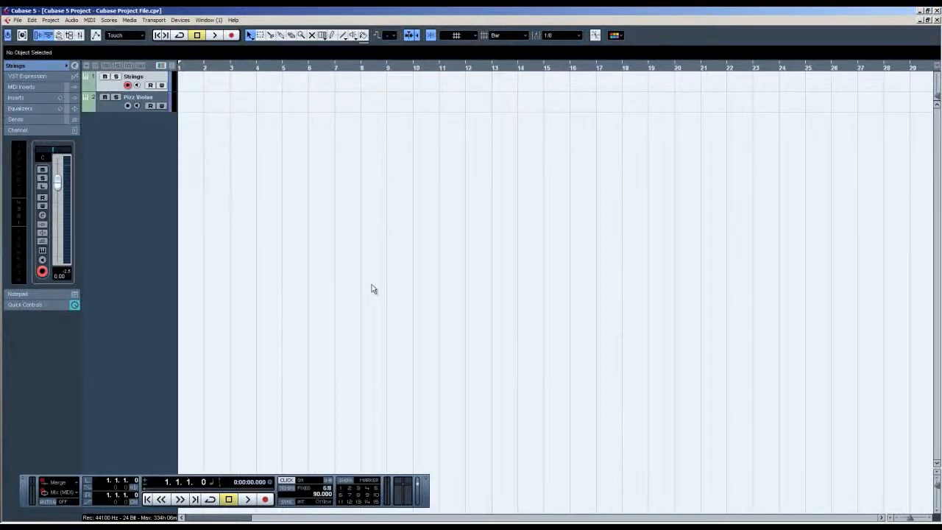
- Record the first string chord passage on the Strings track from bar 1 and place the playhead at bar 8
{"action": "key", "text": "KP_Multiply"}
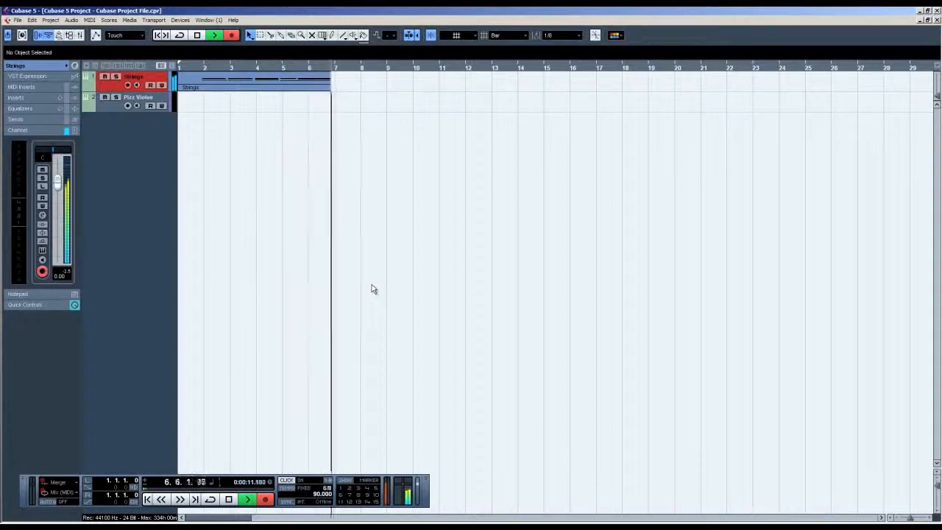
{"action": "key", "text": "space"}
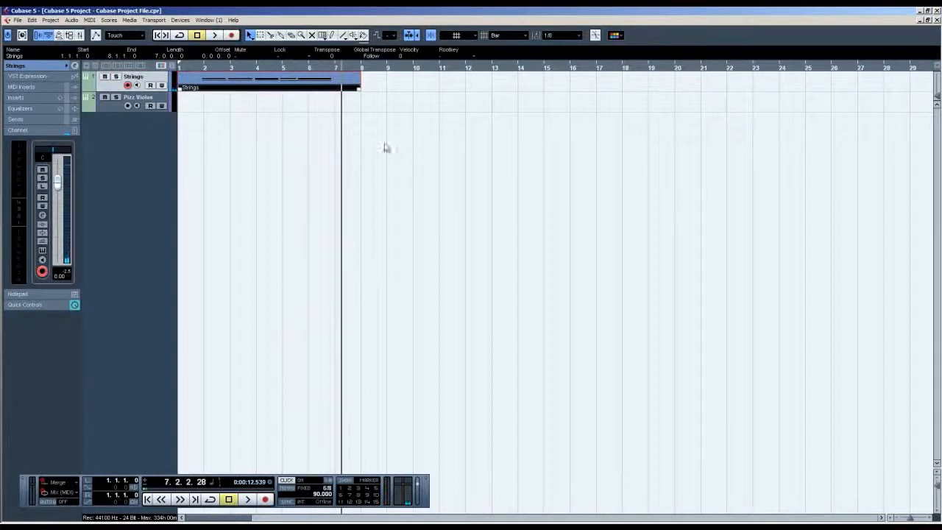
{"action": "left_click", "coordinate": [361, 68]}
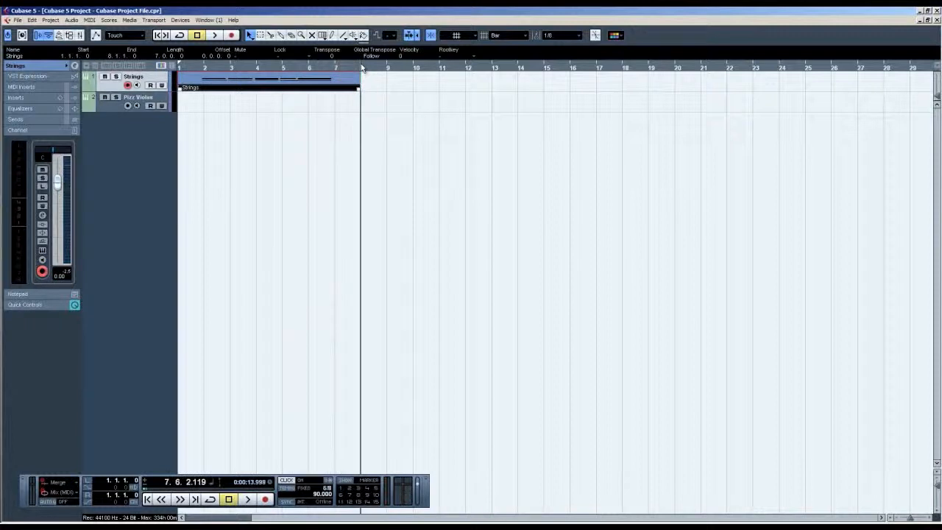
{"action": "left_click", "coordinate": [381, 195]}
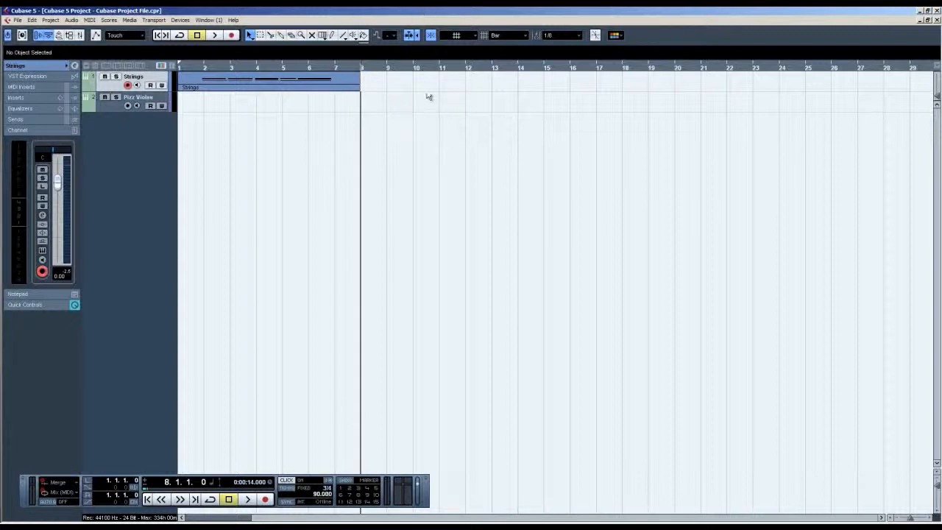
- Play the project from bar 8 and again from within bar 4 to compare the two sections
{"action": "key", "text": "space"}
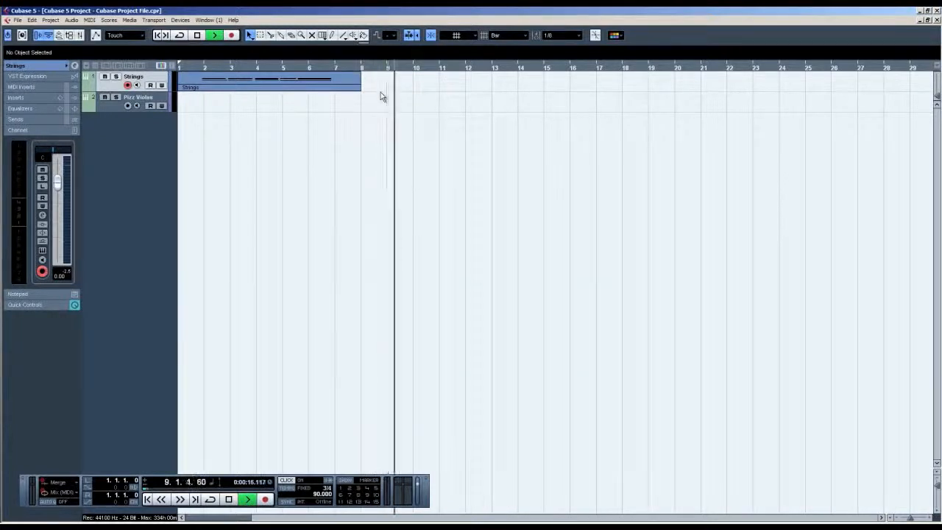
{"action": "key", "text": "space"}
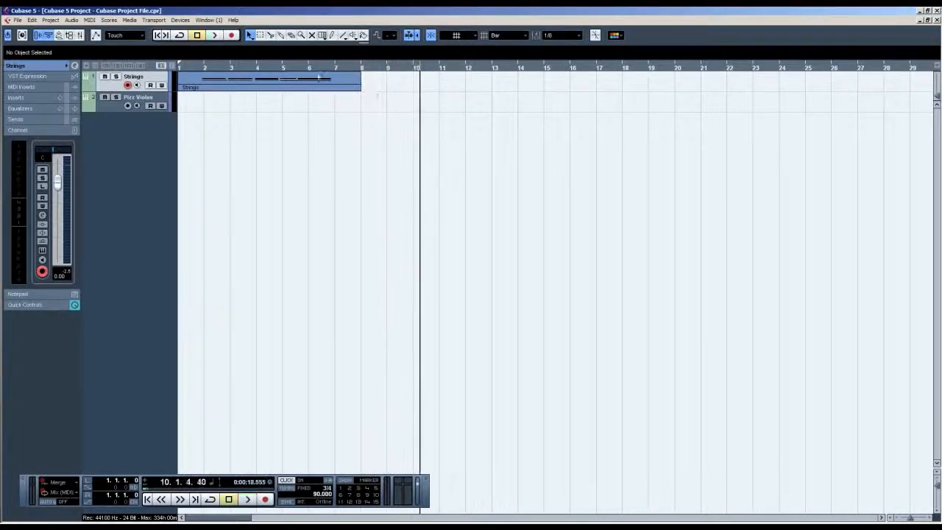
{"action": "left_click", "coordinate": [272, 67]}
{"action": "key", "text": "space"}
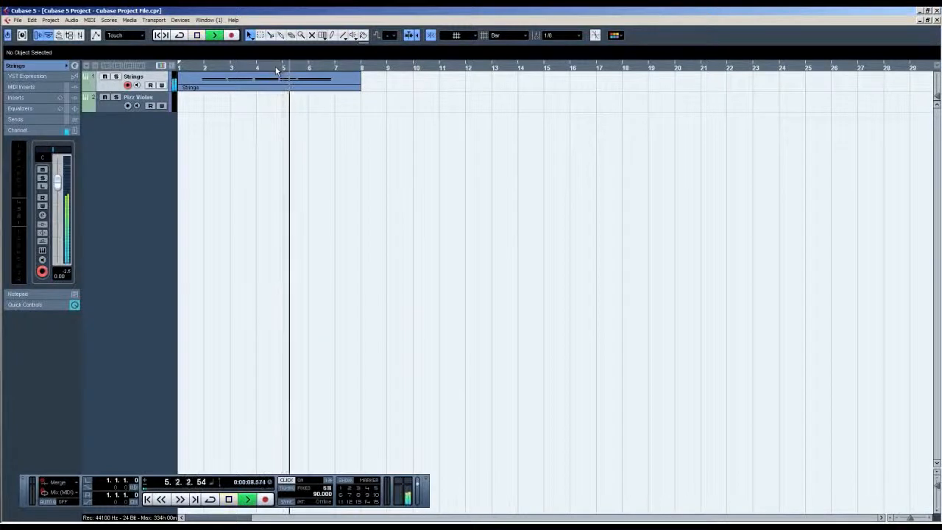
{"action": "key", "text": "space"}
- Position the playhead at bar 8 and record the second string chord passage on the Strings track
{"action": "left_click", "coordinate": [380, 69]}
{"action": "left_click", "coordinate": [341, 68]}
{"action": "left_click", "coordinate": [378, 67]}
{"action": "left_click", "coordinate": [360, 68]}
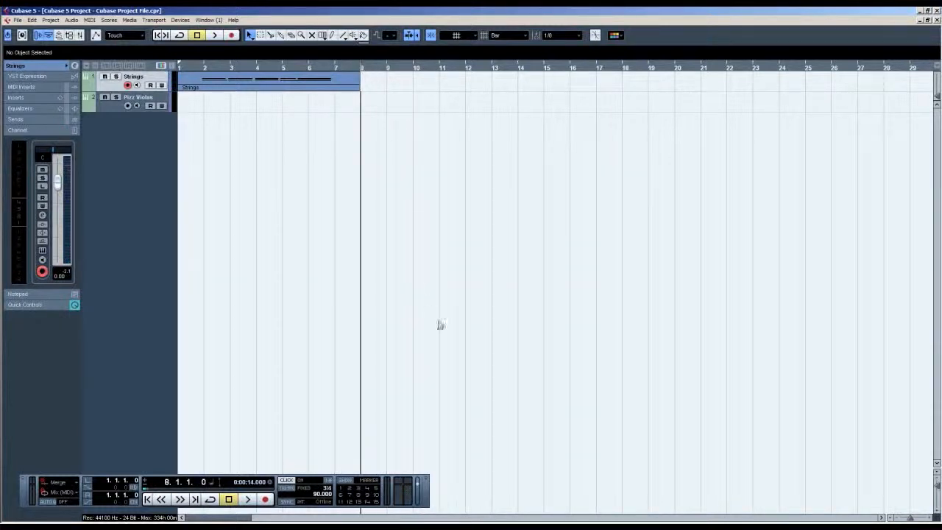
{"action": "key", "text": "KP_Multiply"}
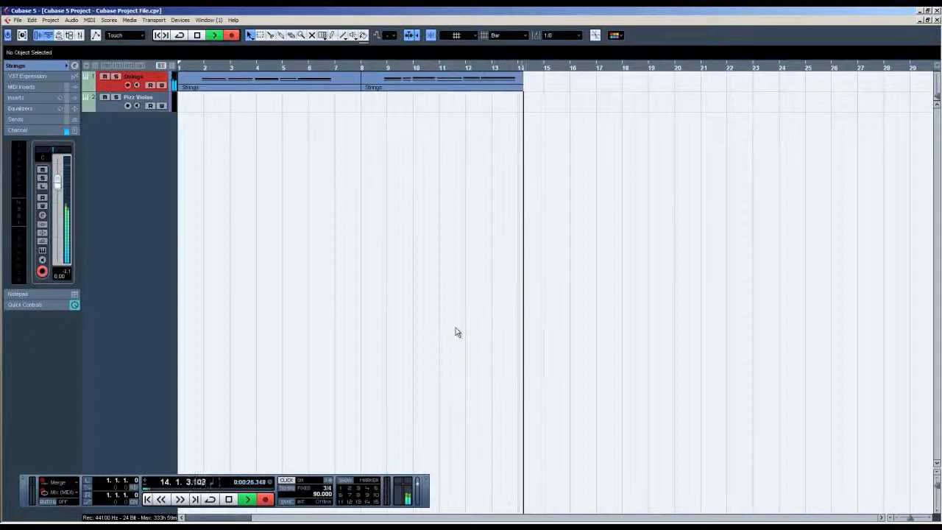
{"action": "key", "text": "space"}
{"action": "left_click", "coordinate": [358, 111]}
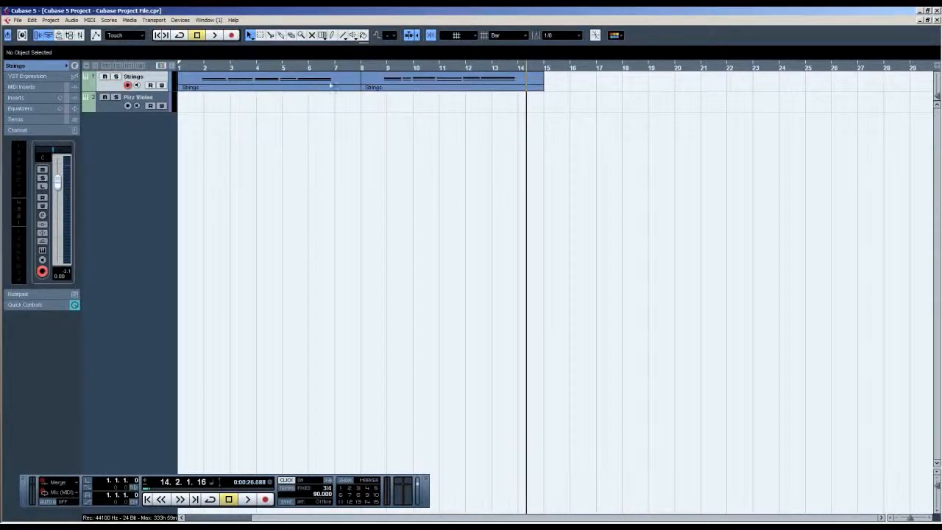
- Enlarge the track height and open the first Strings part in the Key Editor
{"action": "left_click_drag", "start_coordinate": [937, 486], "coordinate": [939, 494]}
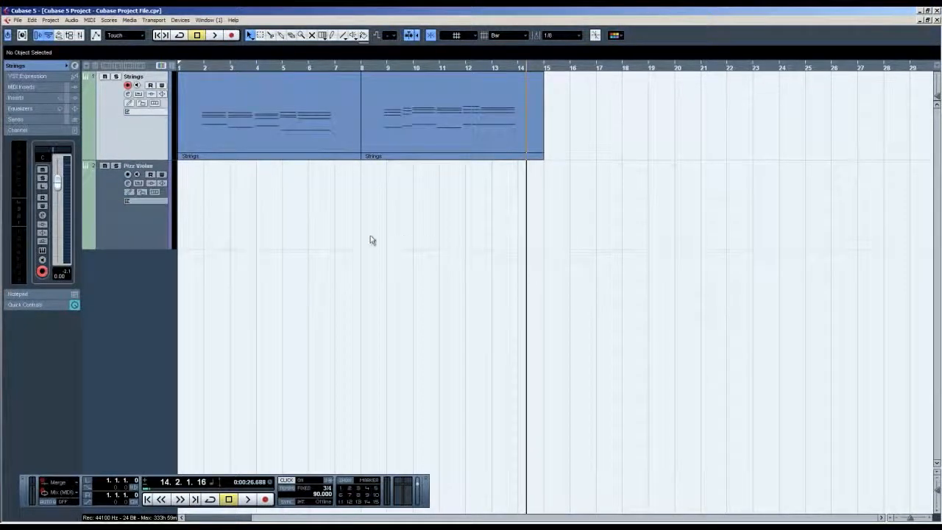
{"action": "double_click", "coordinate": [297, 125]}
{"action": "left_click_drag", "start_coordinate": [473, 358], "coordinate": [515, 173]}
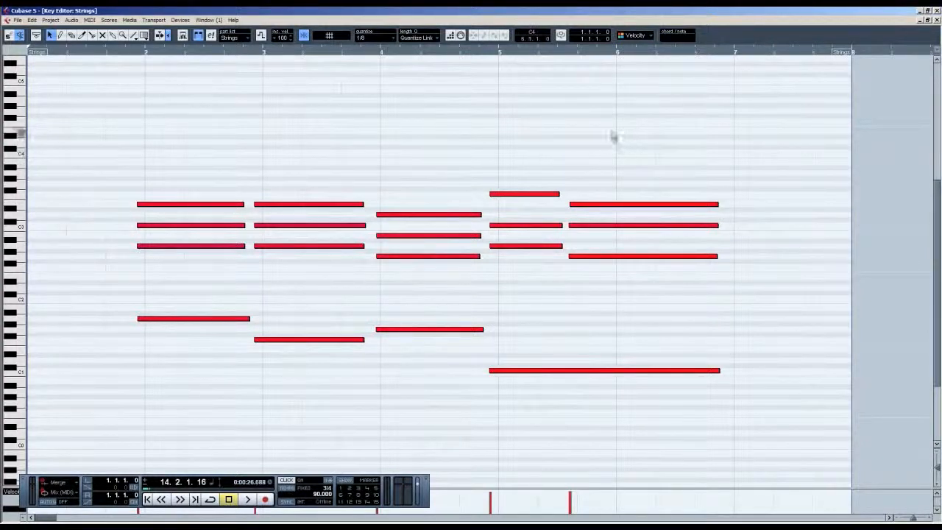
- Play the first Strings part from bar 2 and check how its chords line up with the beats
{"action": "left_click", "coordinate": [145, 51]}
{"action": "left_click", "coordinate": [262, 52]}
{"action": "left_click", "coordinate": [145, 53]}
{"action": "key", "text": "space"}
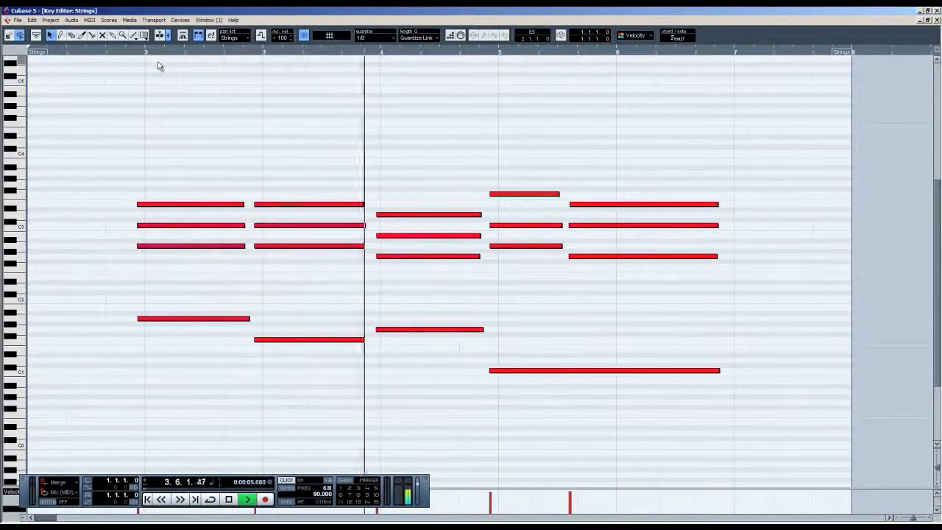
{"action": "key", "text": "space"}
{"action": "left_click", "coordinate": [165, 53]}
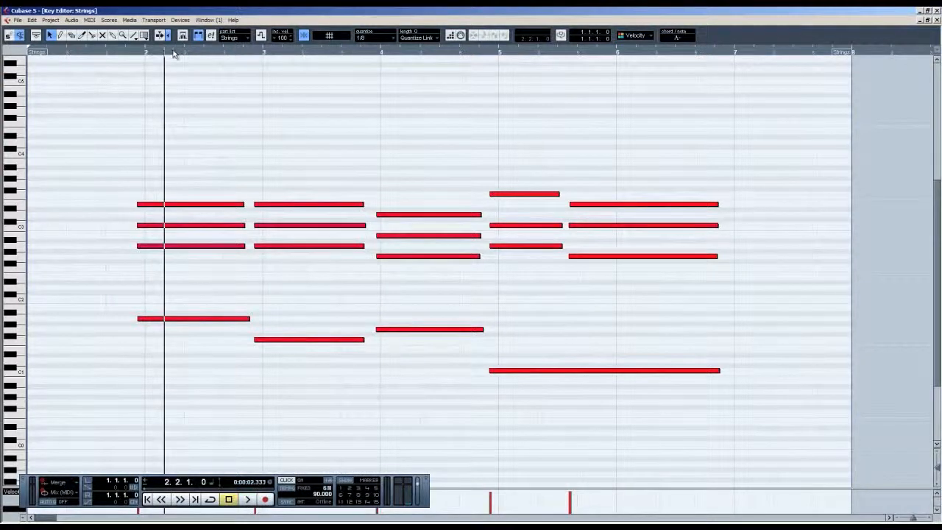
{"action": "left_click_drag", "start_coordinate": [186, 53], "coordinate": [246, 53]}
{"action": "left_click", "coordinate": [146, 53]}
{"action": "left_click_drag", "start_coordinate": [226, 159], "coordinate": [186, 379]}
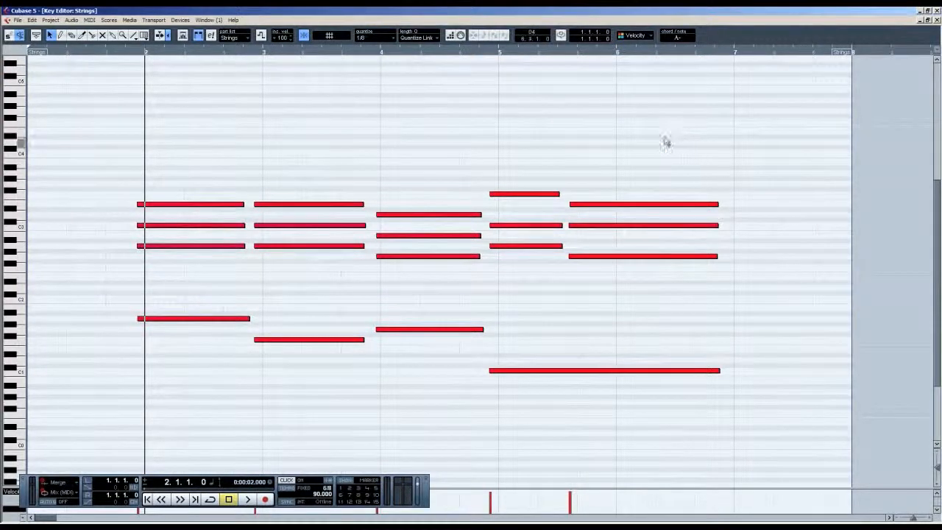
- Move all notes of the first Strings part slightly later so the first chord starts exactly on bar 2
{"action": "left_click_drag", "start_coordinate": [674, 119], "coordinate": [212, 434]}
{"action": "left_click_drag", "start_coordinate": [194, 320], "coordinate": [198, 321]}
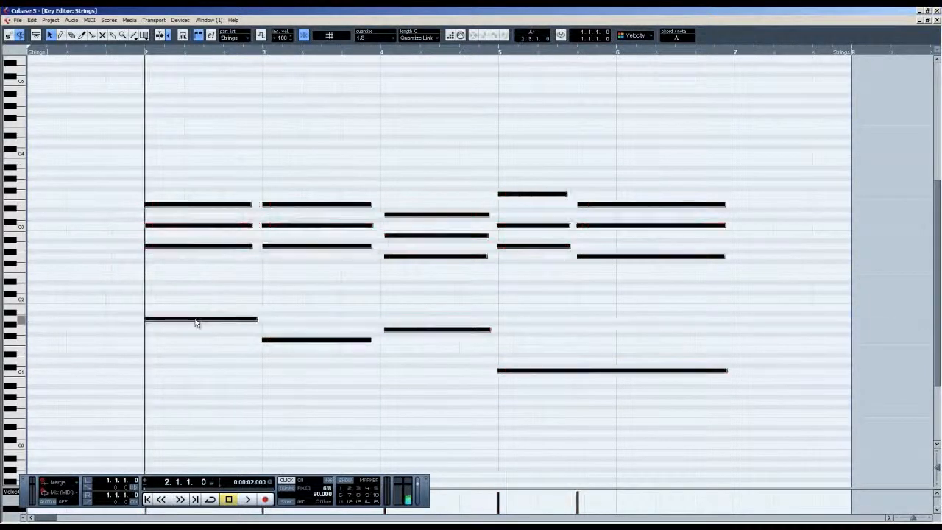
{"action": "left_click", "coordinate": [579, 122]}
- Check the chord start at bar 5, then quantize the chord at bar 4 to the 1/8 grid
{"action": "left_click", "coordinate": [500, 194]}
{"action": "left_click", "coordinate": [502, 211]}
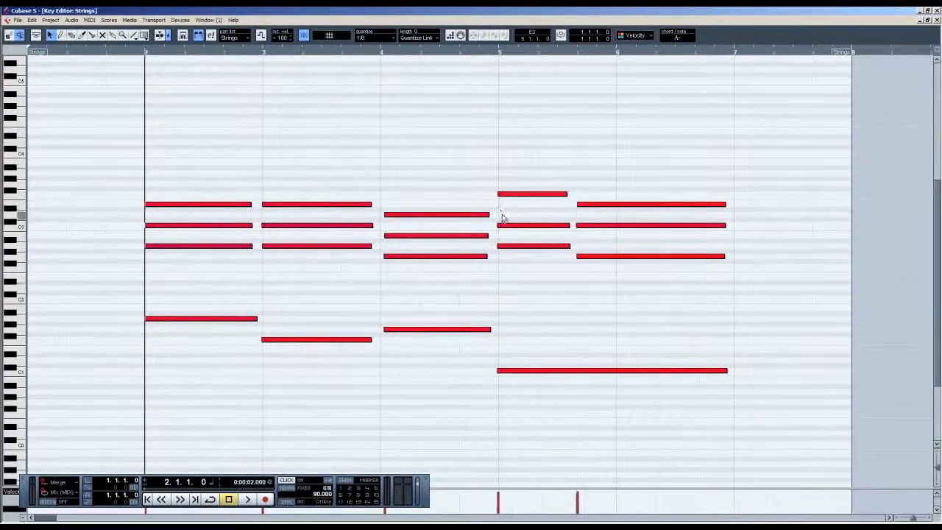
{"action": "left_click_drag", "start_coordinate": [460, 156], "coordinate": [423, 333]}
{"action": "key", "text": "q"}
- Select all notes in the first Strings part and open Quantize Setup beside them
{"action": "left_click_drag", "start_coordinate": [713, 131], "coordinate": [140, 401]}
{"action": "left_click", "coordinate": [89, 20]}
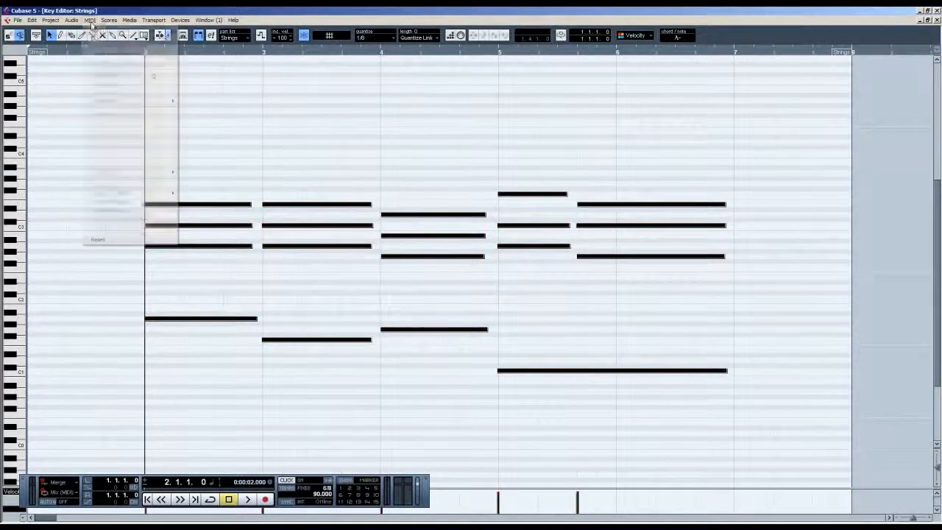
{"action": "left_click", "coordinate": [108, 93]}
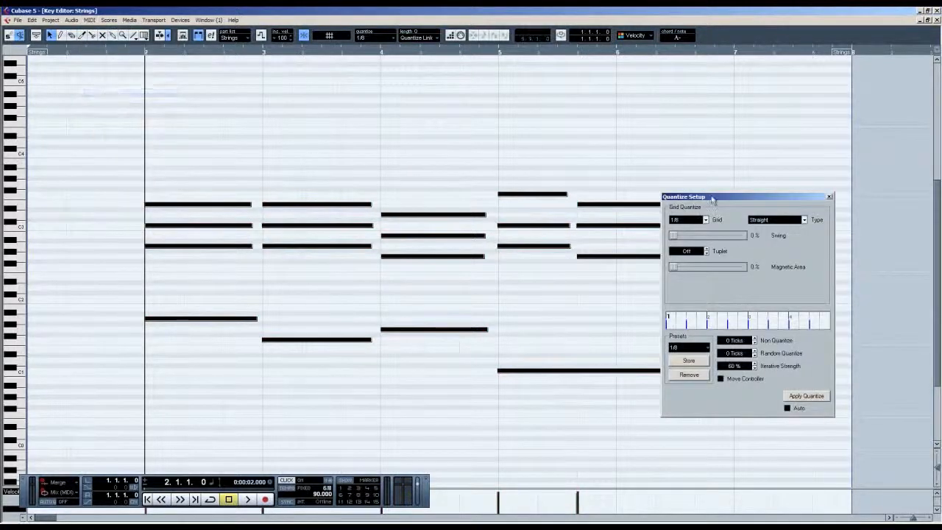
{"action": "left_click_drag", "start_coordinate": [711, 199], "coordinate": [744, 133]}
- Try a 1/128 quantize grid and return the grid to 1/8
{"action": "left_click", "coordinate": [737, 154]}
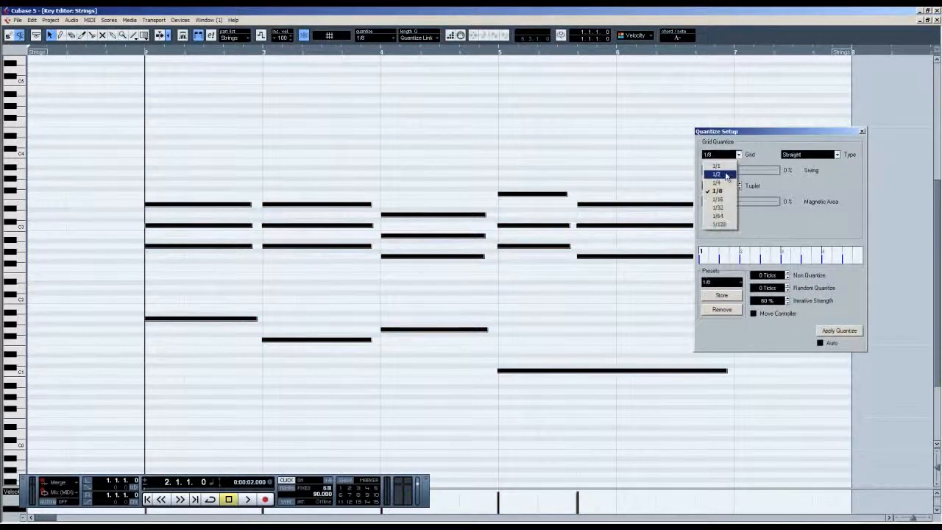
{"action": "left_click", "coordinate": [719, 225]}
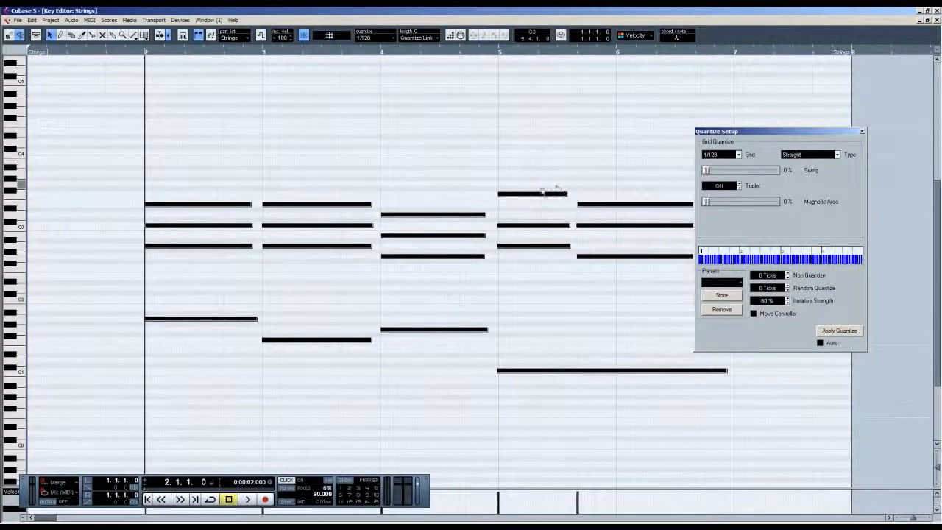
{"action": "left_click", "coordinate": [729, 158]}
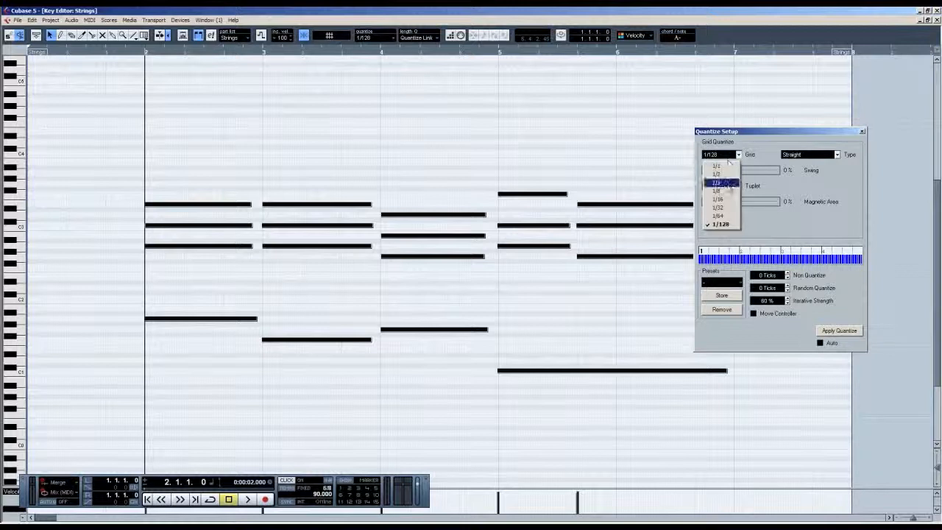
{"action": "left_click", "coordinate": [726, 192]}
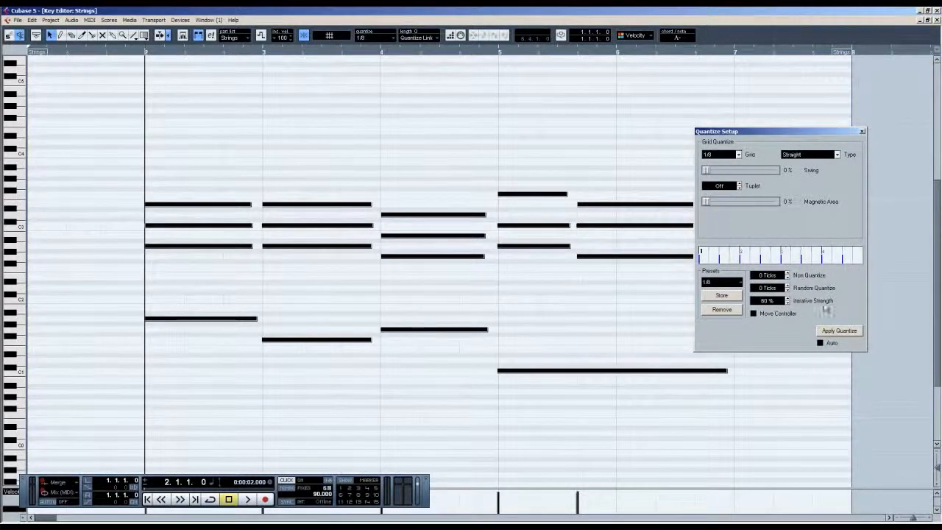
- Apply the 1/8 quantize to the selected notes, close Quantize Setup, and check the top note at bar 5
{"action": "left_click", "coordinate": [832, 331]}
{"action": "left_click", "coordinate": [862, 131]}
{"action": "left_click", "coordinate": [665, 143]}
{"action": "right_click", "coordinate": [515, 140]}
{"action": "left_click", "coordinate": [516, 140]}
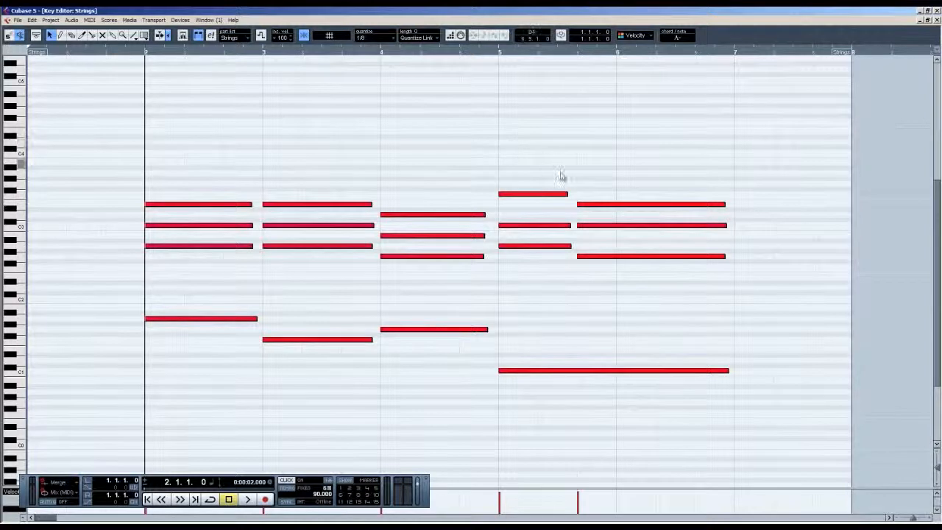
{"action": "left_click", "coordinate": [515, 194]}
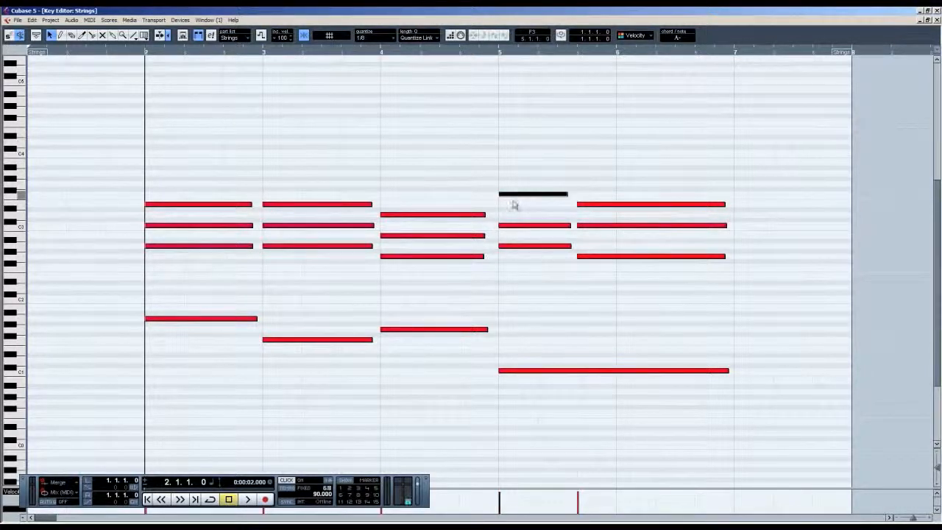
{"action": "left_click", "coordinate": [514, 210]}
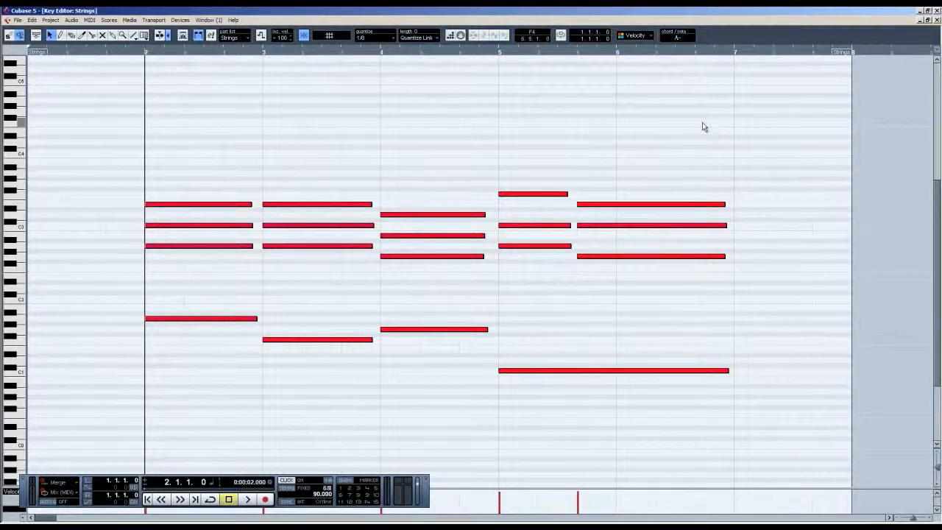
- Close the first part's editor and open the second Strings part in the Key Editor
{"action": "left_click", "coordinate": [936, 21]}
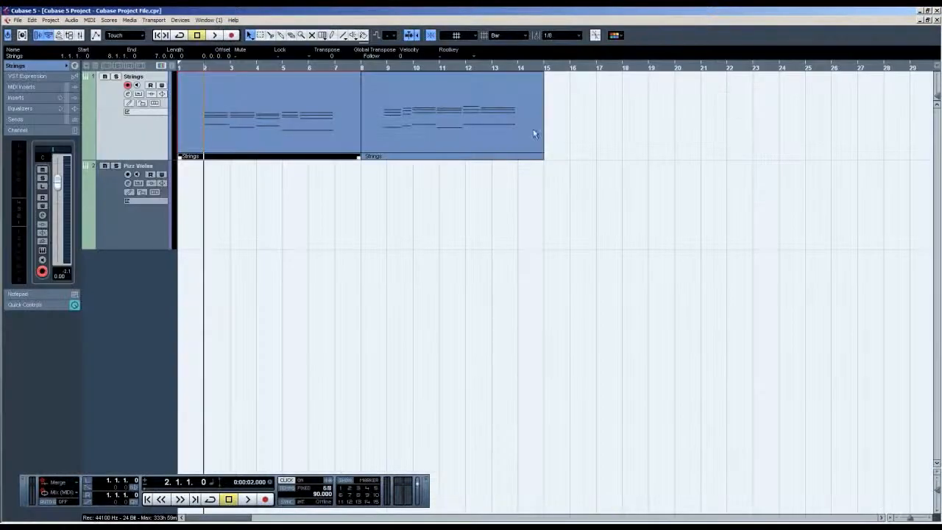
{"action": "double_click", "coordinate": [528, 127]}
{"action": "left_click_drag", "start_coordinate": [539, 225], "coordinate": [559, 103]}
- Shift all notes of the second Strings part slightly earlier and quantize them to the 1/8 grid
{"action": "left_click_drag", "start_coordinate": [664, 123], "coordinate": [200, 409]}
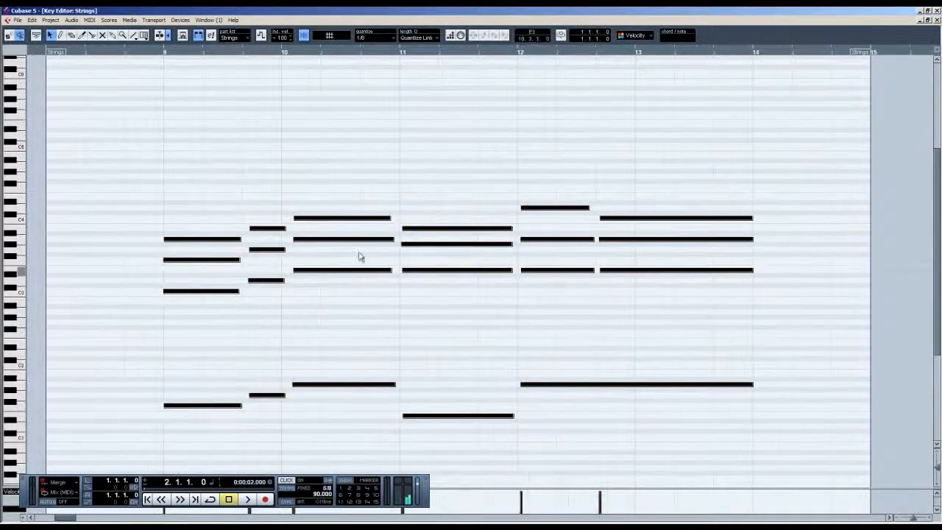
{"action": "left_click_drag", "start_coordinate": [417, 229], "coordinate": [415, 229]}
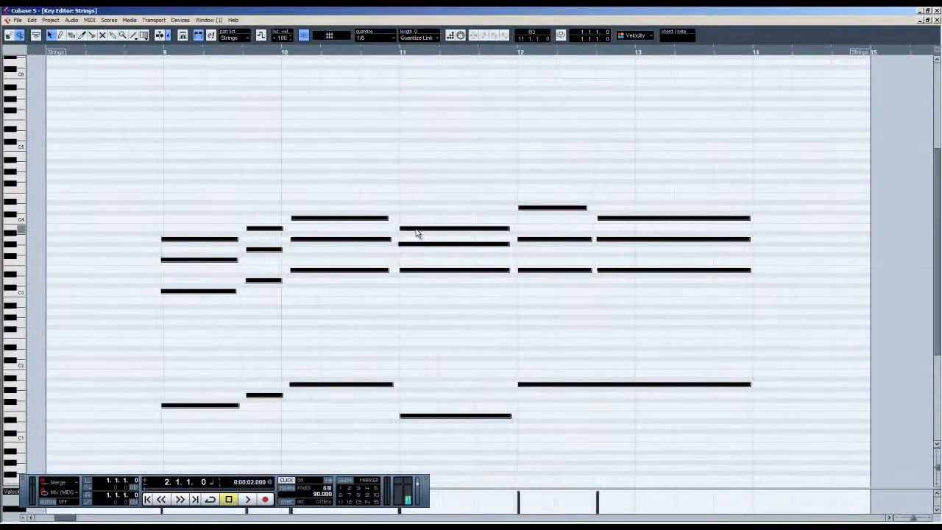
{"action": "key", "text": "q"}
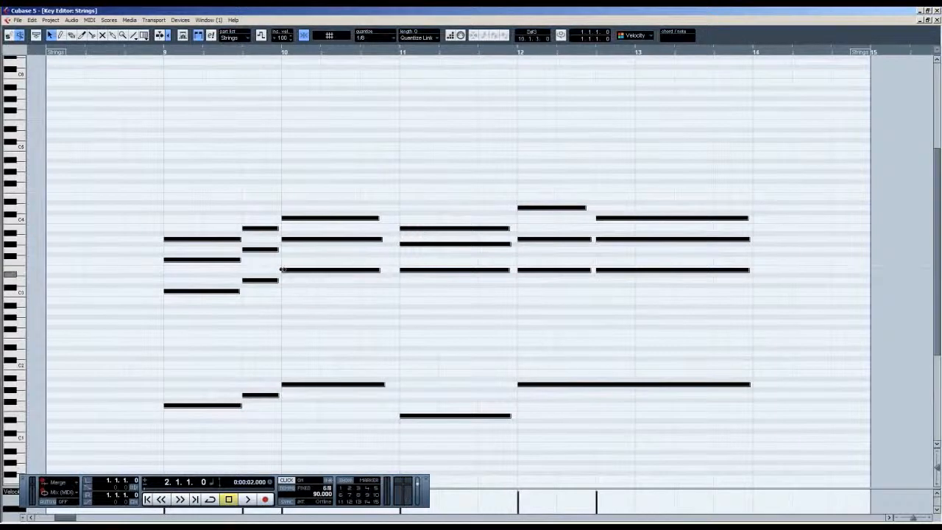
- Deselect the notes, close the second Strings part's editor, and review the first Strings part's chords in the Key Editor
{"action": "left_click", "coordinate": [261, 175]}
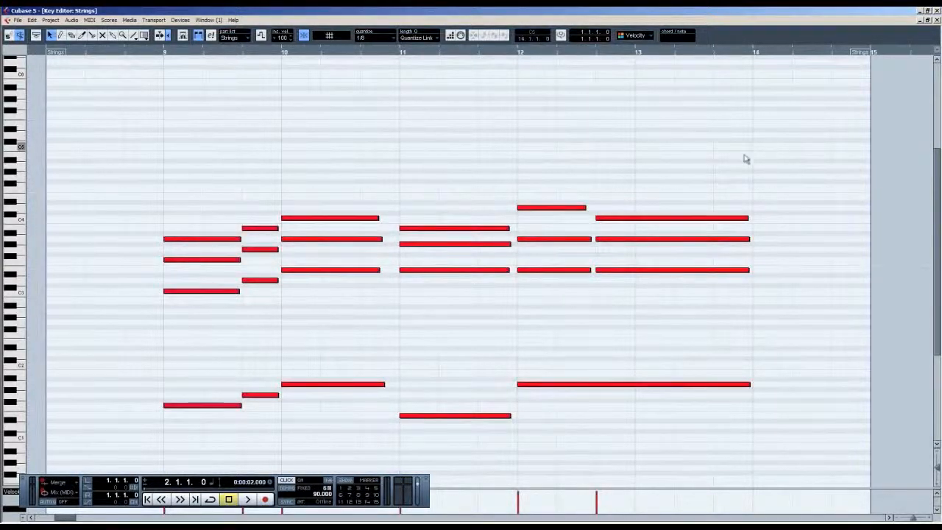
{"action": "left_click", "coordinate": [936, 20]}
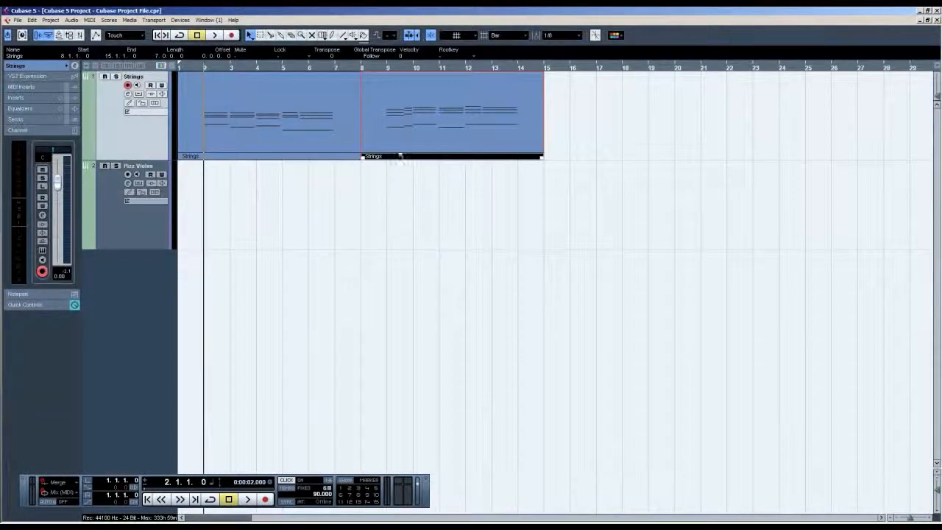
{"action": "double_click", "coordinate": [326, 131]}
{"action": "scroll", "coordinate": [462, 69], "scroll_direction": "down", "scroll_amount": 5}
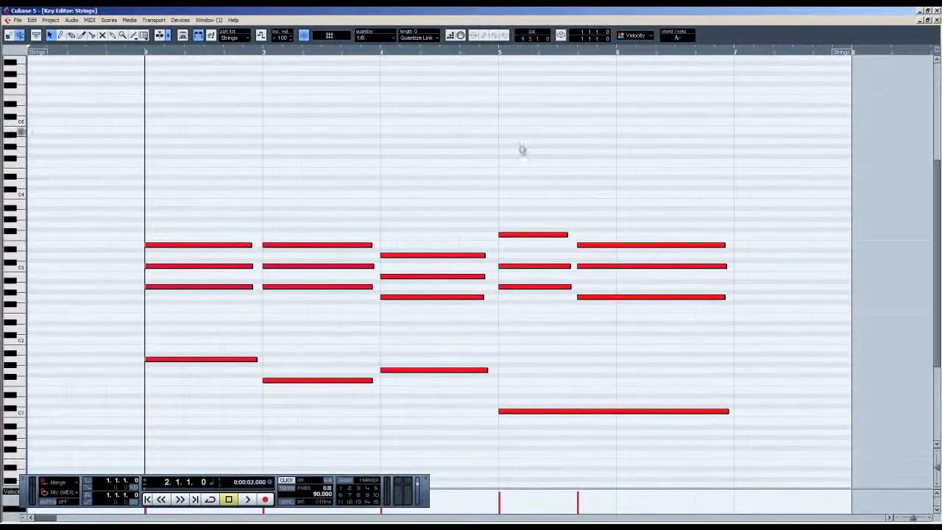
{"action": "scroll", "coordinate": [574, 162], "scroll_direction": "down", "scroll_amount": 3}
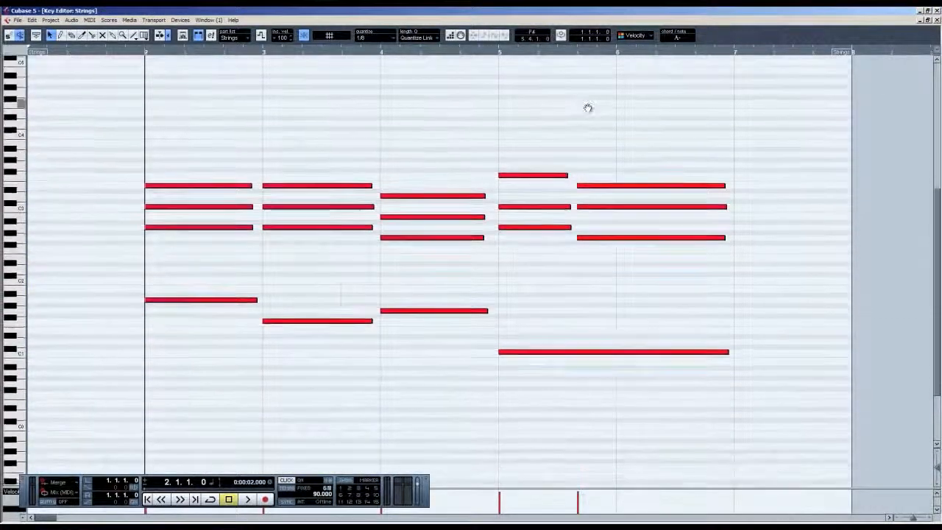
{"action": "left_click", "coordinate": [936, 20]}
{"action": "left_click", "coordinate": [273, 181]}
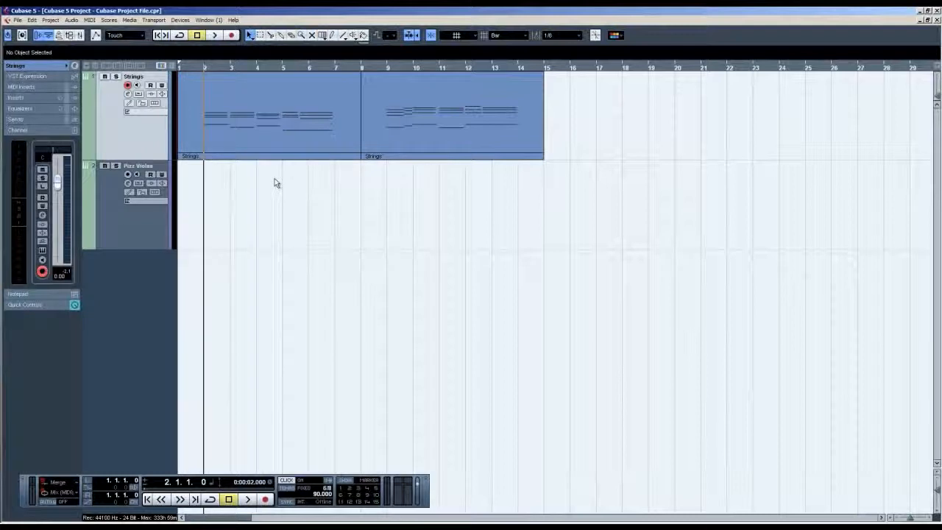
{"action": "double_click", "coordinate": [274, 140]}
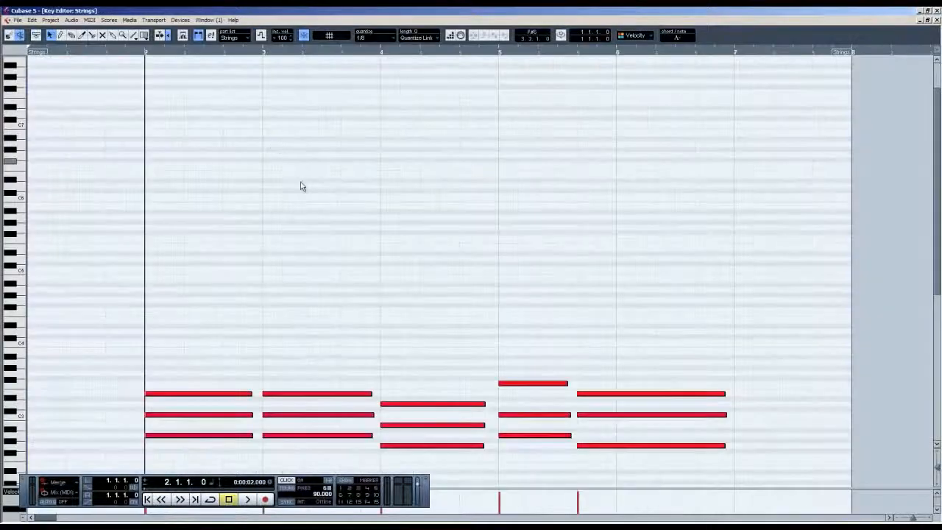
{"action": "scroll", "coordinate": [380, 81], "scroll_direction": "down", "scroll_amount": 8}
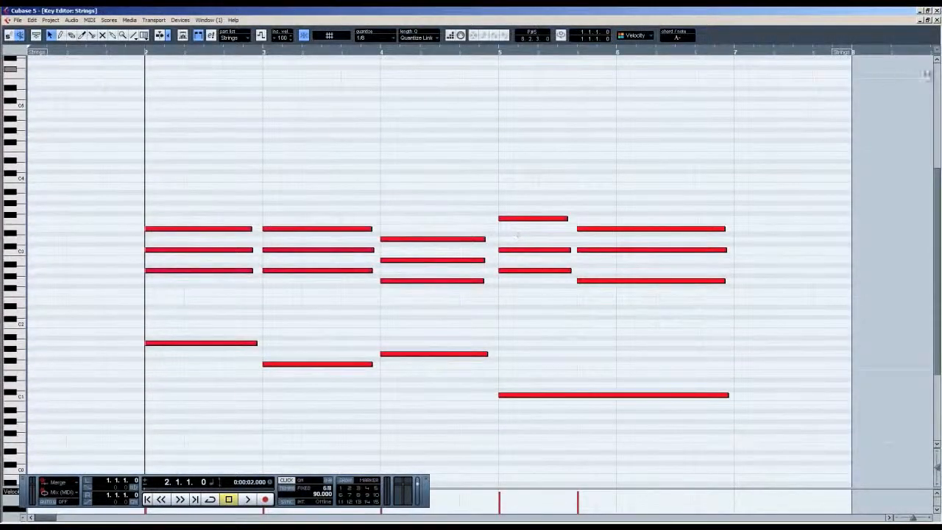
{"action": "left_click", "coordinate": [936, 20]}
- Reopen the first Strings part, highlight its bass and upper voice lines separately to examine the voicing, and close the editor
{"action": "left_click_drag", "start_coordinate": [479, 192], "coordinate": [290, 177]}
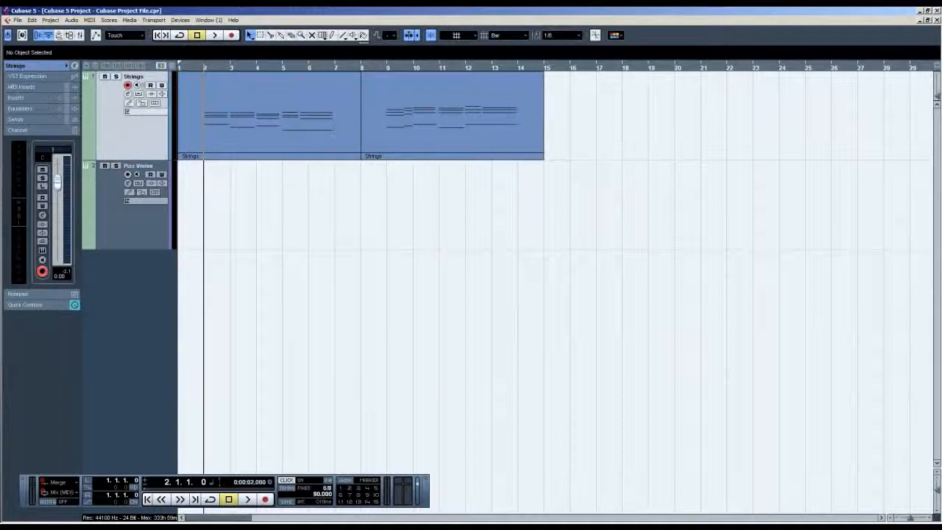
{"action": "double_click", "coordinate": [263, 140]}
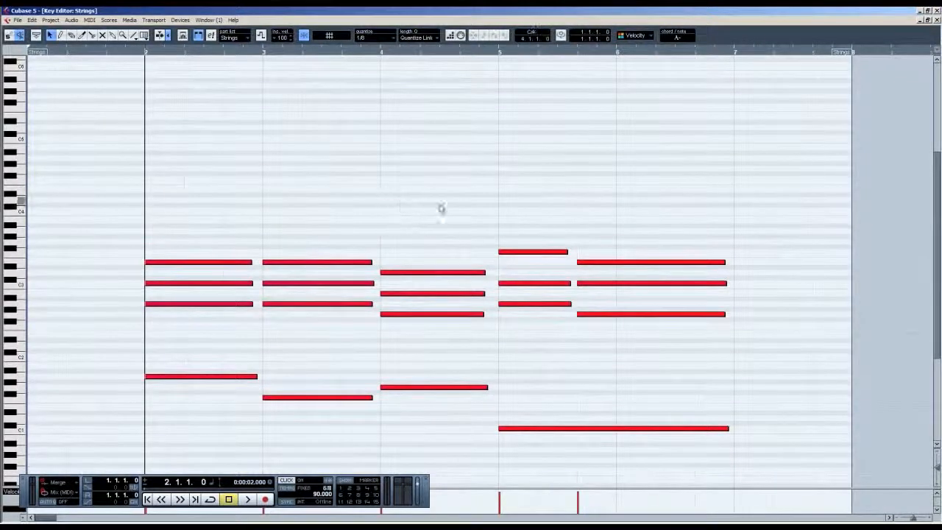
{"action": "scroll", "coordinate": [542, 168], "scroll_direction": "down", "scroll_amount": 3}
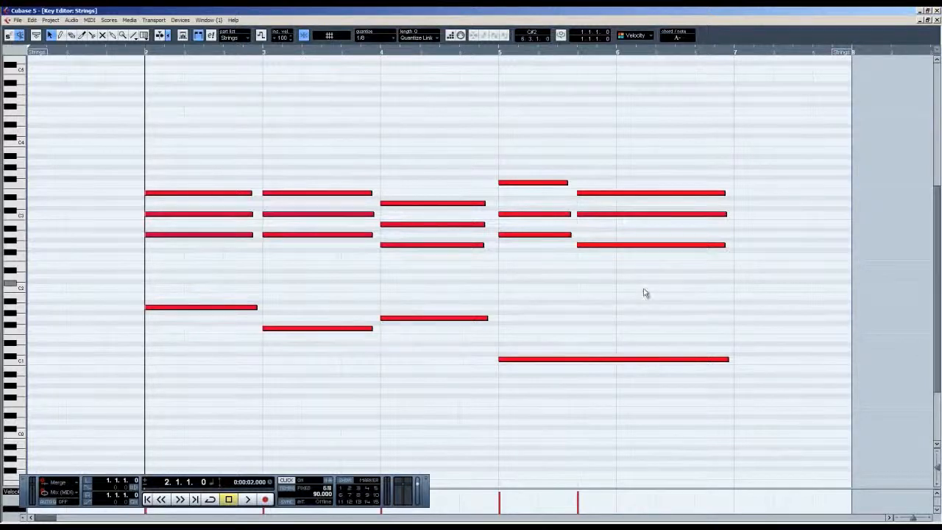
{"action": "left_click_drag", "start_coordinate": [623, 277], "coordinate": [226, 419]}
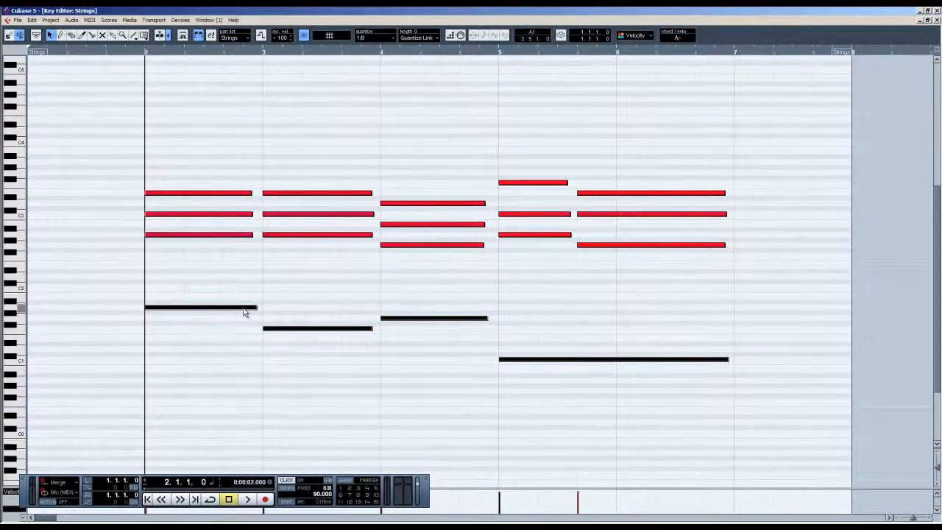
{"action": "left_click_drag", "start_coordinate": [179, 277], "coordinate": [214, 228]}
{"action": "left_click", "coordinate": [444, 204], "text": "shift"}
{"action": "left_click_drag", "start_coordinate": [623, 144], "coordinate": [210, 213]}
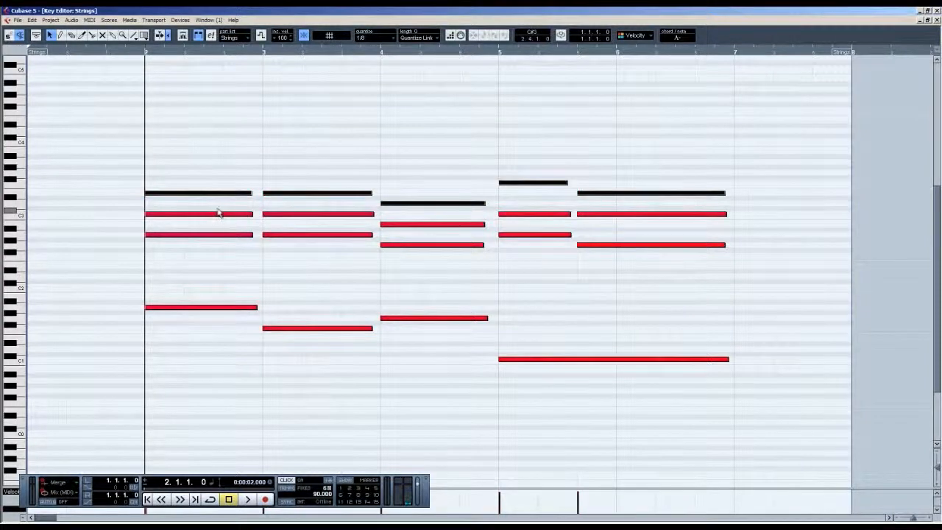
{"action": "left_click", "coordinate": [248, 199]}
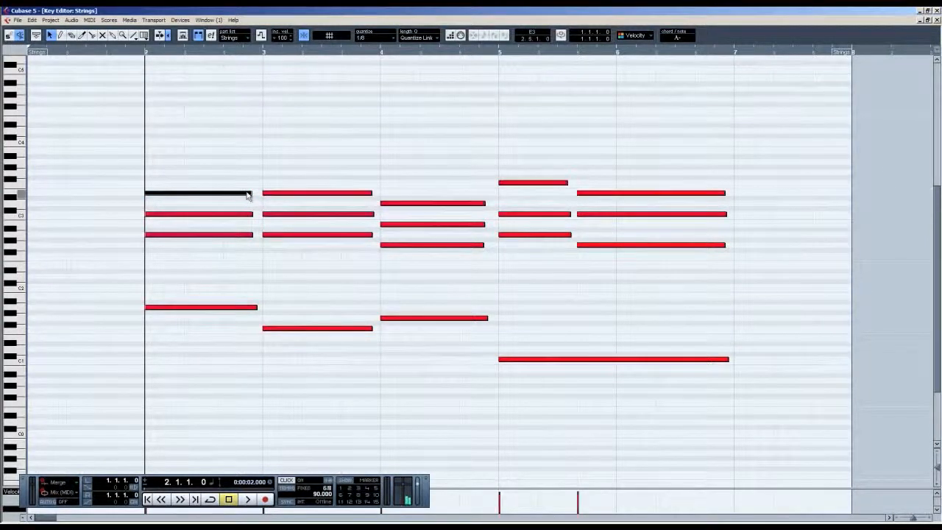
{"action": "left_click", "coordinate": [936, 20]}
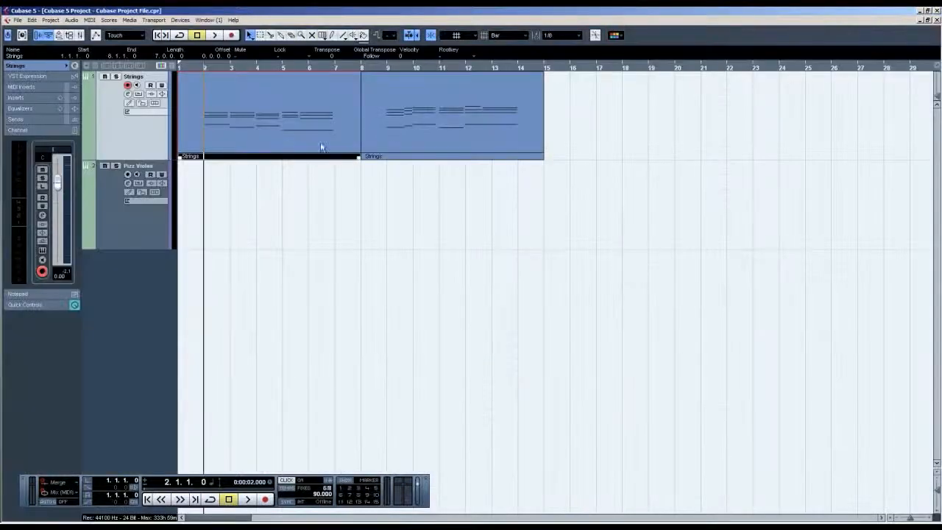
- Add four MIDI tracks below the Strings track and reduce the track heights so that all tracks fit
{"action": "left_click", "coordinate": [937, 479]}
{"action": "left_click", "coordinate": [937, 479]}
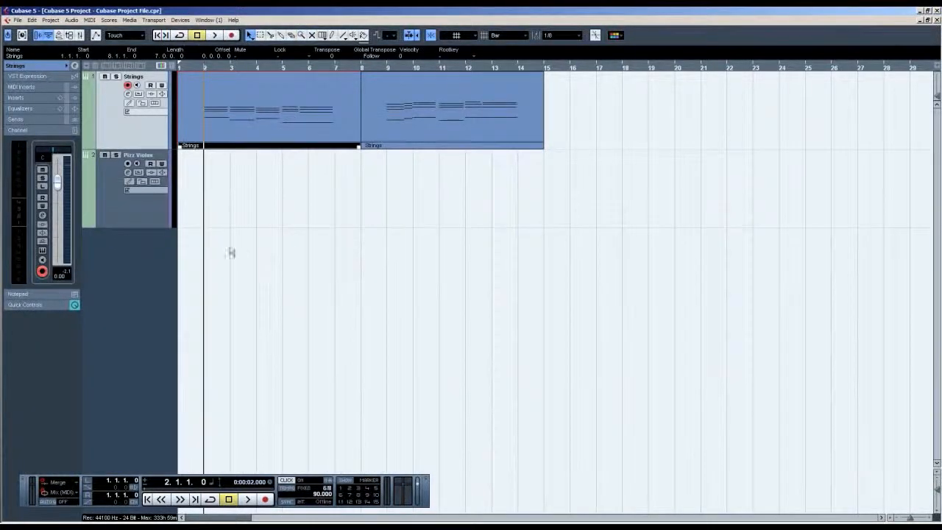
{"action": "right_click", "coordinate": [154, 257]}
{"action": "left_click", "coordinate": [184, 282]}
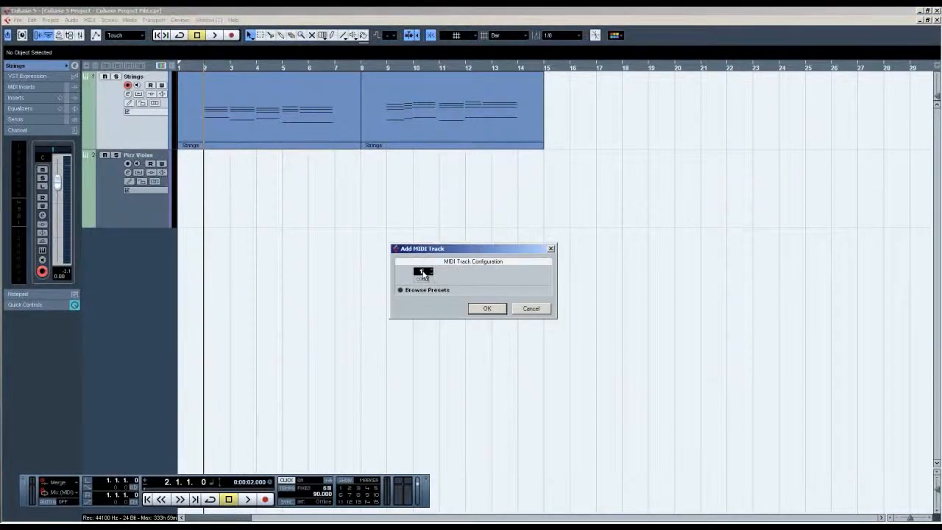
{"action": "left_click", "coordinate": [484, 308]}
{"action": "left_click_drag", "start_coordinate": [938, 485], "coordinate": [939, 481]}
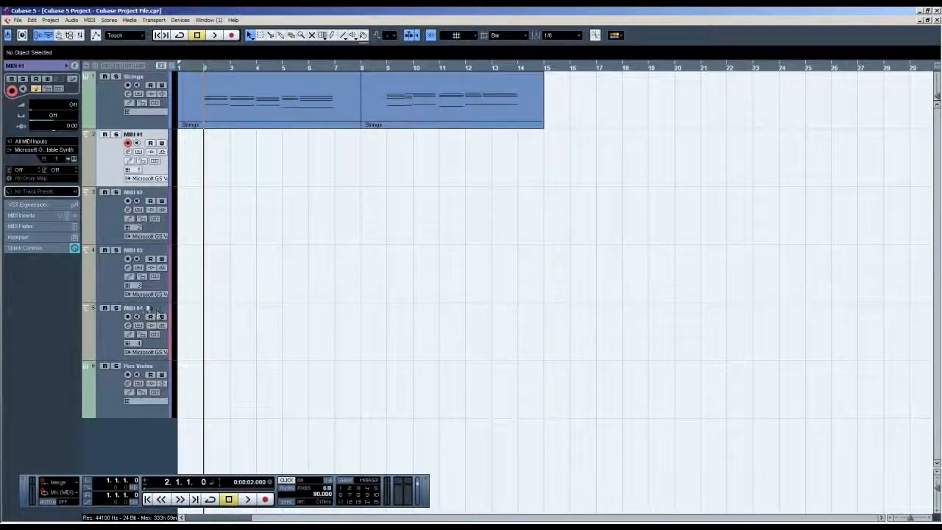
{"action": "left_click", "coordinate": [105, 383]}
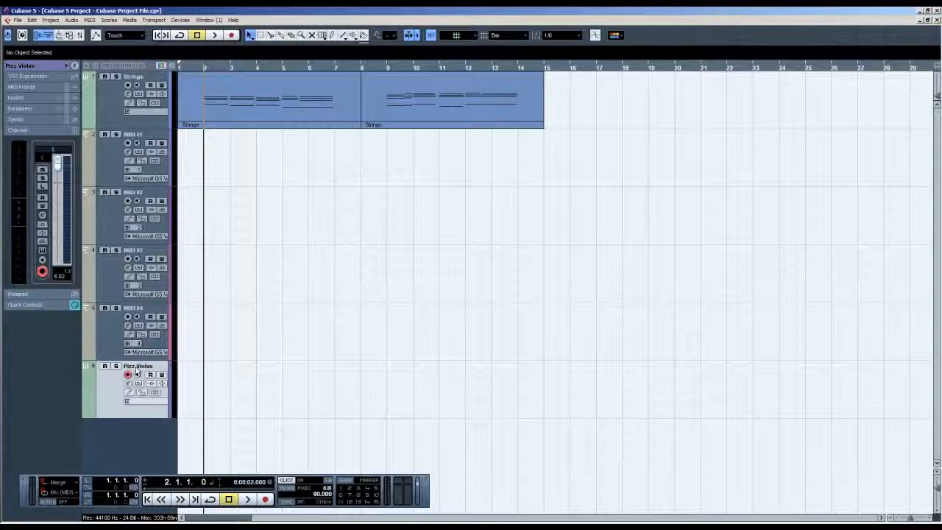
- Rename the first two new MIDI tracks as Violin I and Violin II
{"action": "double_click", "coordinate": [140, 135]}
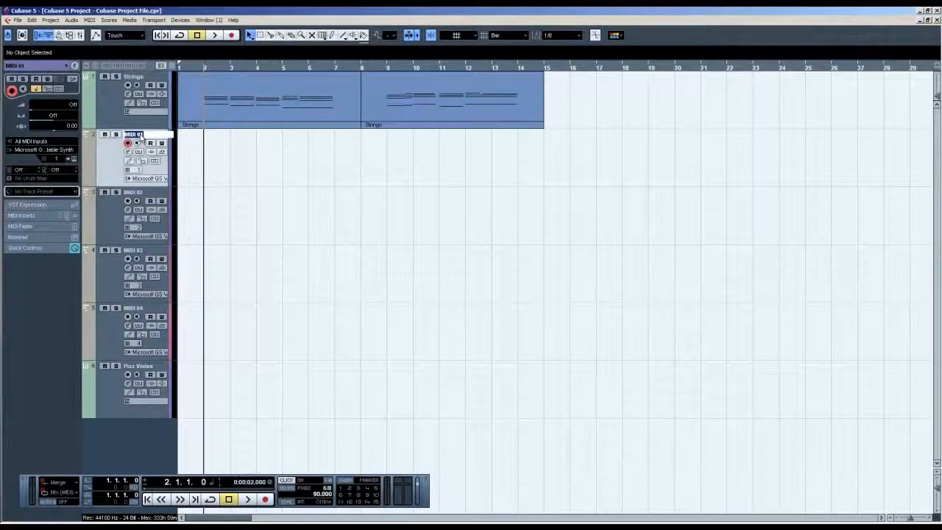
{"action": "type", "text": "Violin I"}
{"action": "key", "text": "Return"}
{"action": "double_click", "coordinate": [137, 197]}
{"action": "type", "text": "Violin"}
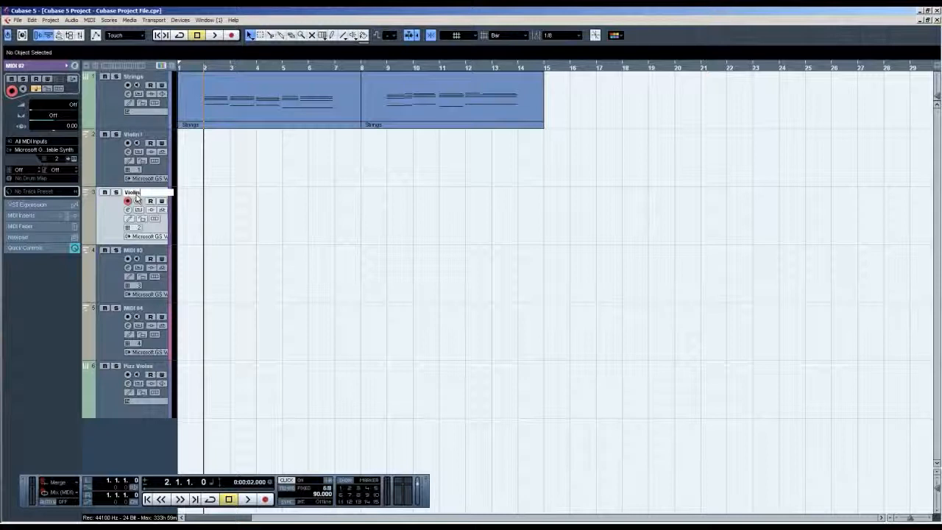
{"action": "type", "text": " II"}
{"action": "key", "text": "Return"}
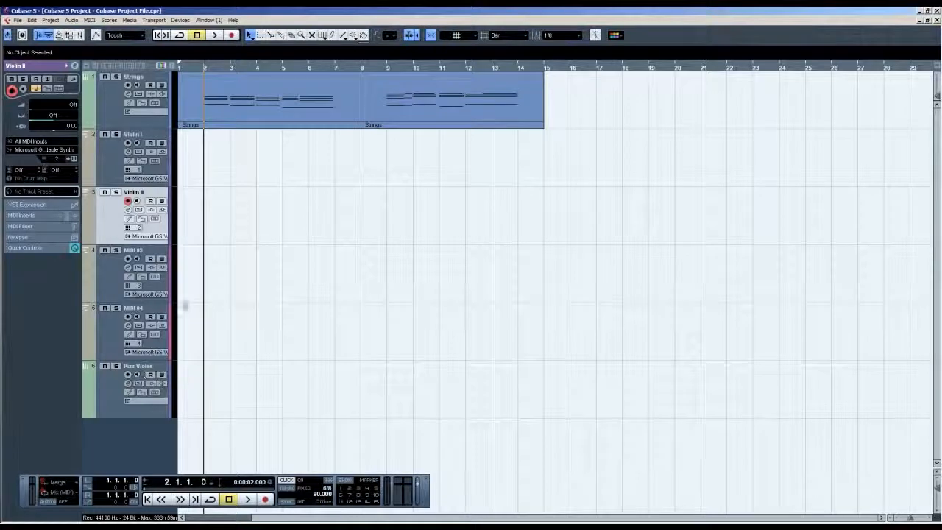
- Rename the remaining two new MIDI tracks as Cellos and Basses
{"action": "double_click", "coordinate": [143, 251]}
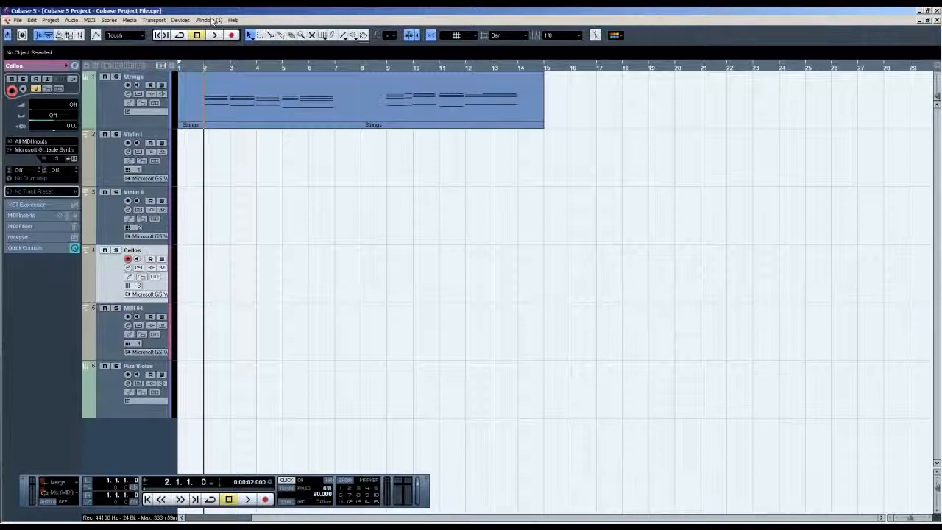
{"action": "double_click", "coordinate": [146, 312]}
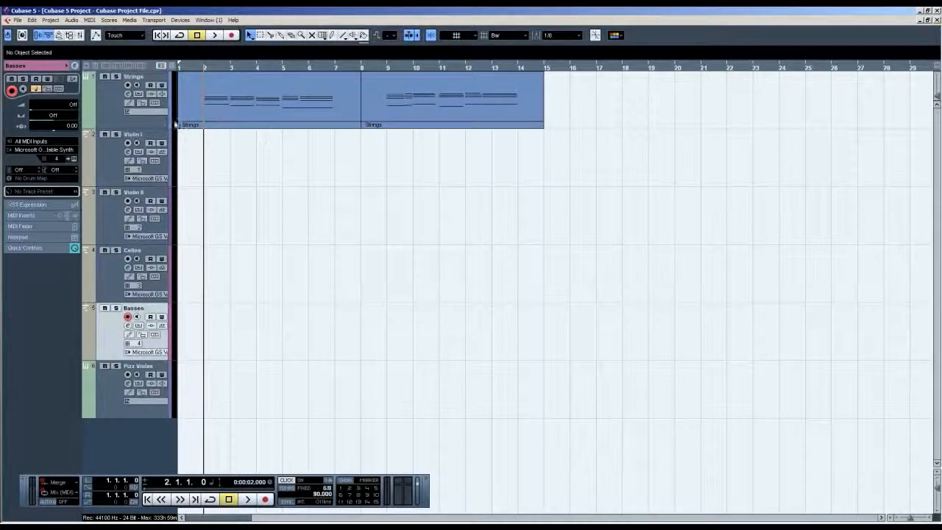
{"action": "left_click", "coordinate": [101, 164]}
{"action": "left_click", "coordinate": [122, 269]}
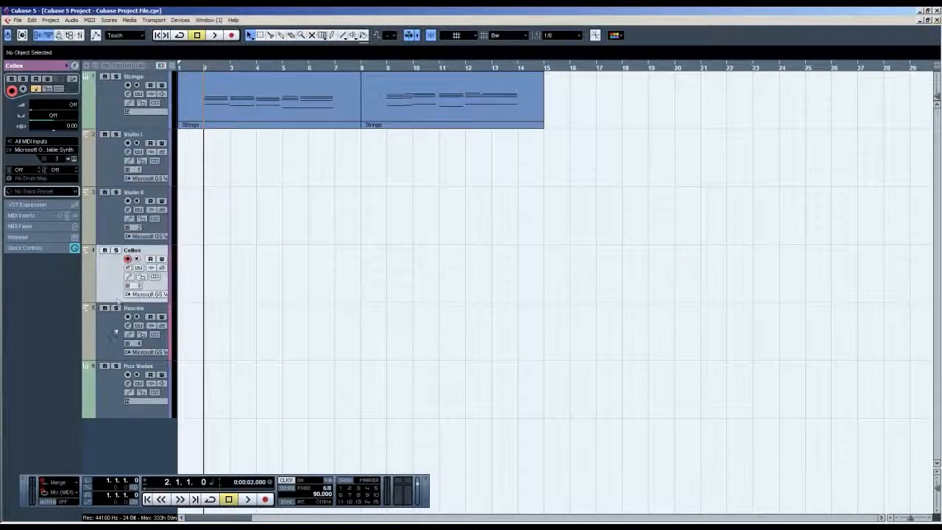
{"action": "left_click", "coordinate": [127, 331]}
- Draw empty parts from bar 1 to bar 8 on the Violin I, Violin II, Cellos and Basses tracks
{"action": "left_click", "coordinate": [241, 111]}
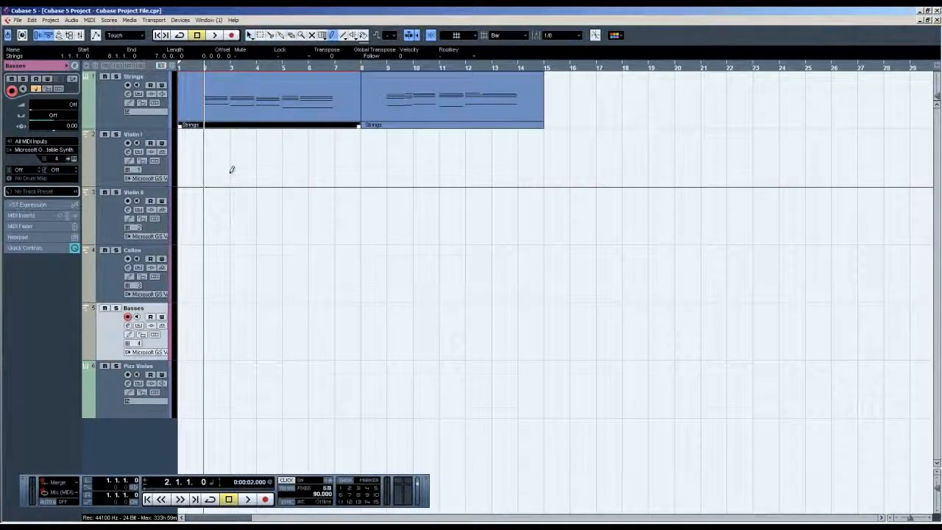
{"action": "left_click", "coordinate": [333, 36]}
{"action": "left_click_drag", "start_coordinate": [181, 147], "coordinate": [360, 151]}
{"action": "left_click_drag", "start_coordinate": [201, 223], "coordinate": [358, 220]}
{"action": "left_click_drag", "start_coordinate": [256, 273], "coordinate": [360, 269]}
{"action": "left_click_drag", "start_coordinate": [205, 319], "coordinate": [358, 315]}
{"action": "key", "text": "1"}
- Cut the top voice line out of the first Strings part and close its editor
{"action": "double_click", "coordinate": [327, 111]}
{"action": "left_click_drag", "start_coordinate": [610, 133], "coordinate": [134, 220]}
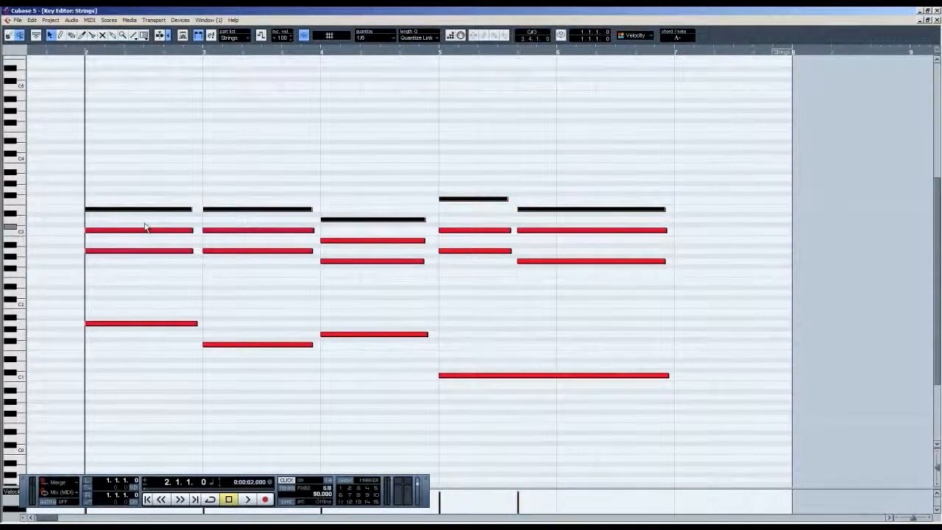
{"action": "key", "text": "Delete"}
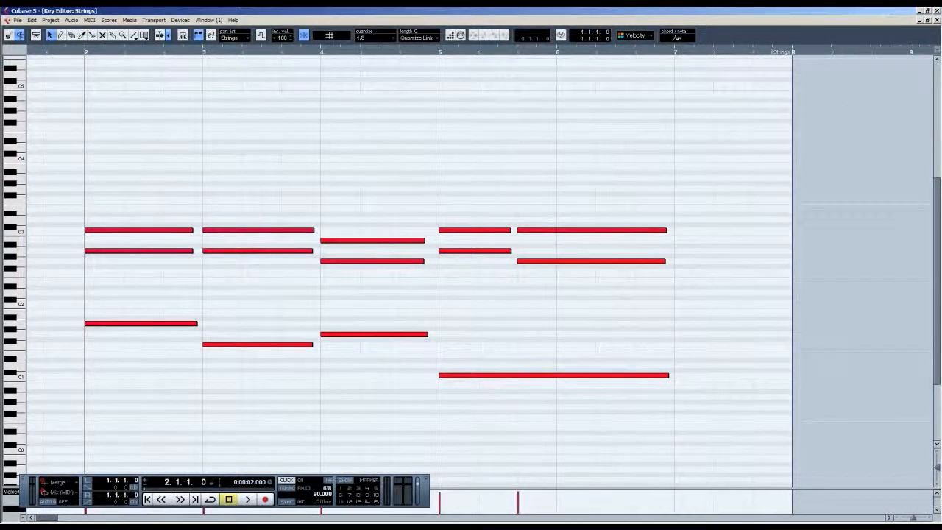
{"action": "left_click", "coordinate": [937, 20]}
- Paste the cut top voice into the Violin I part at bar 2, close the editor and select the Violin I track
{"action": "double_click", "coordinate": [269, 140]}
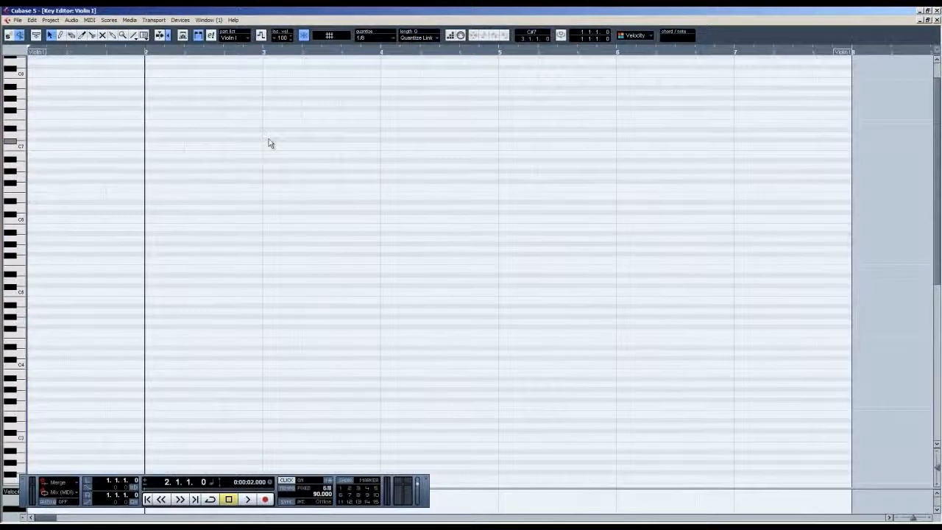
{"action": "left_click", "coordinate": [937, 20]}
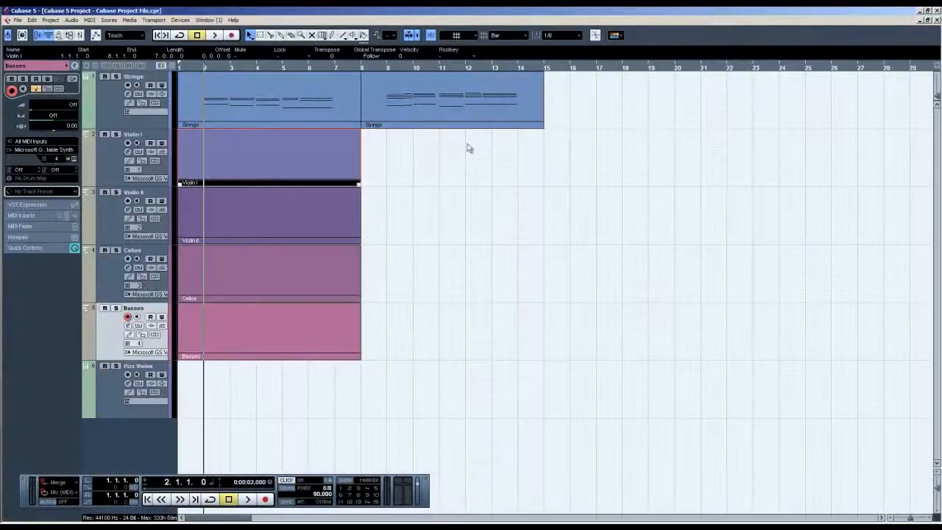
{"action": "double_click", "coordinate": [258, 170]}
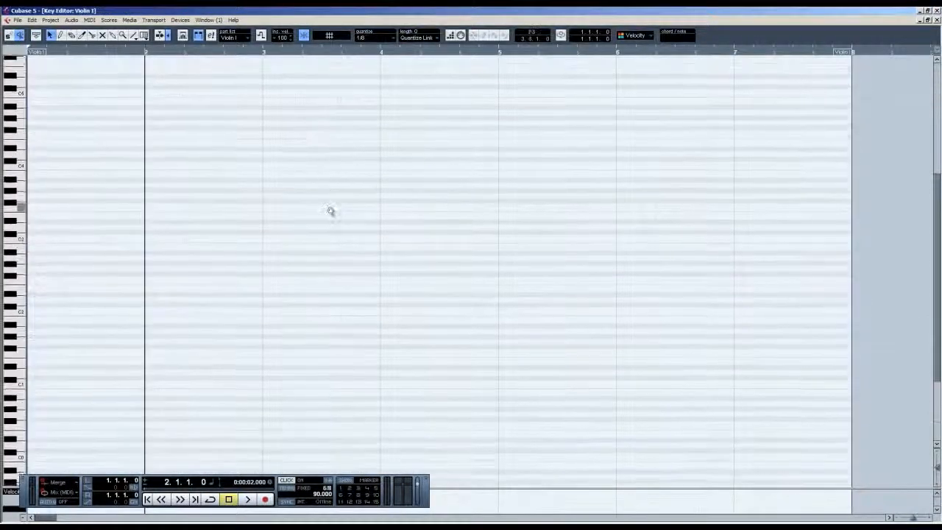
{"action": "left_click", "coordinate": [352, 183]}
{"action": "left_click", "coordinate": [937, 20]}
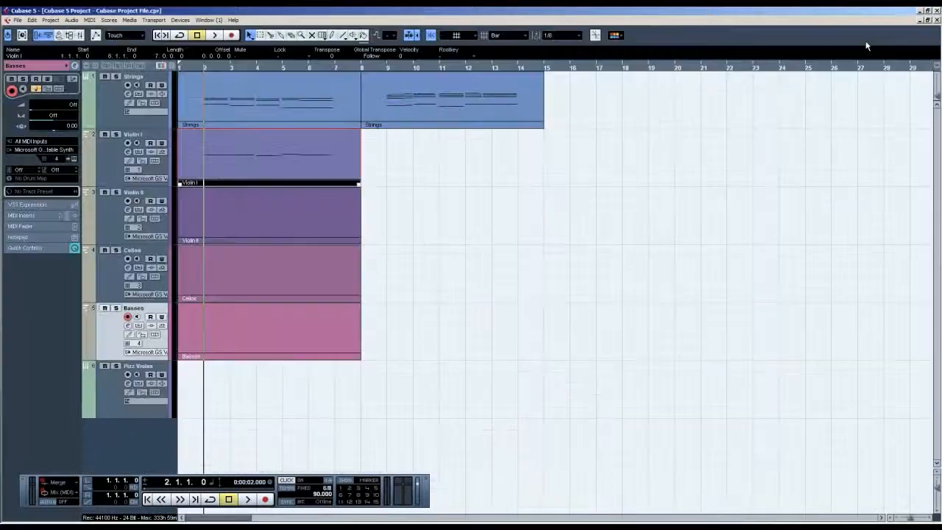
{"action": "left_click", "coordinate": [114, 171]}
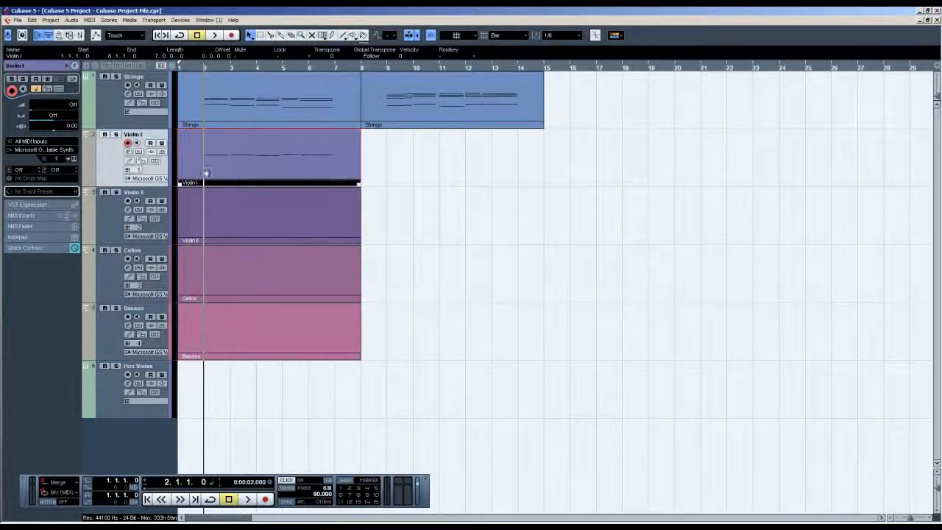
- Cut the highest remaining voice line out of the first Strings part and close its editor
{"action": "double_click", "coordinate": [255, 104]}
{"action": "scroll", "coordinate": [420, 110], "scroll_direction": "down", "scroll_amount": 4}
{"action": "scroll", "coordinate": [696, 208], "scroll_direction": "up", "scroll_amount": 2}
{"action": "left_click_drag", "start_coordinate": [722, 201], "coordinate": [190, 350]}
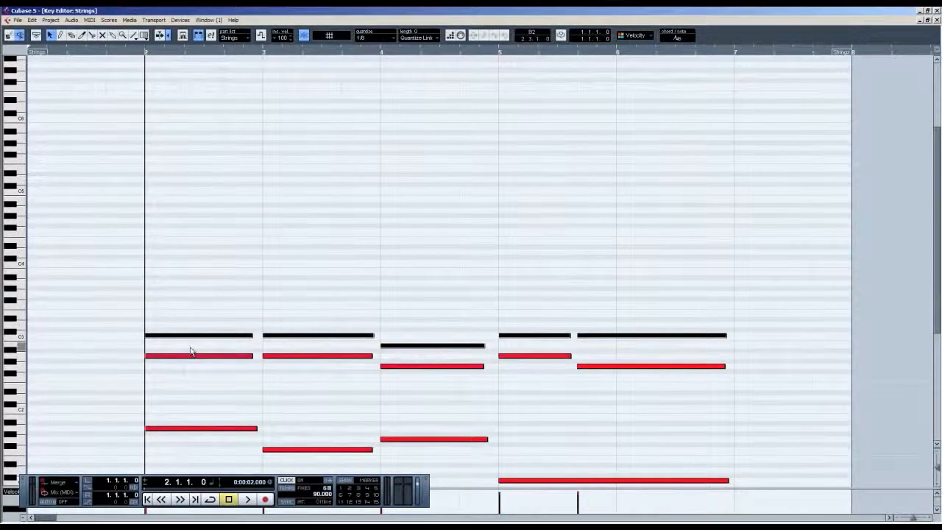
{"action": "key", "text": "Delete"}
{"action": "left_click", "coordinate": [936, 21]}
- Paste the cut voice into the Violin II part at bar 2 and close its editor
{"action": "double_click", "coordinate": [282, 215]}
{"action": "key", "text": "ctrl+v"}
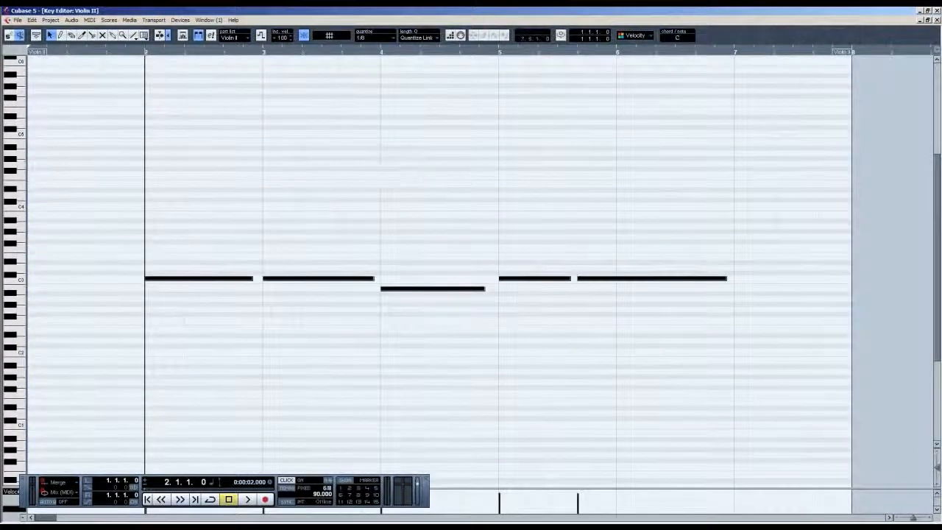
{"action": "left_click", "coordinate": [936, 21]}
- Cut the voice line directly above the bass notes out of the first Strings part
{"action": "double_click", "coordinate": [309, 118]}
{"action": "left_click_drag", "start_coordinate": [690, 148], "coordinate": [219, 311]}
{"action": "key", "text": "Delete"}
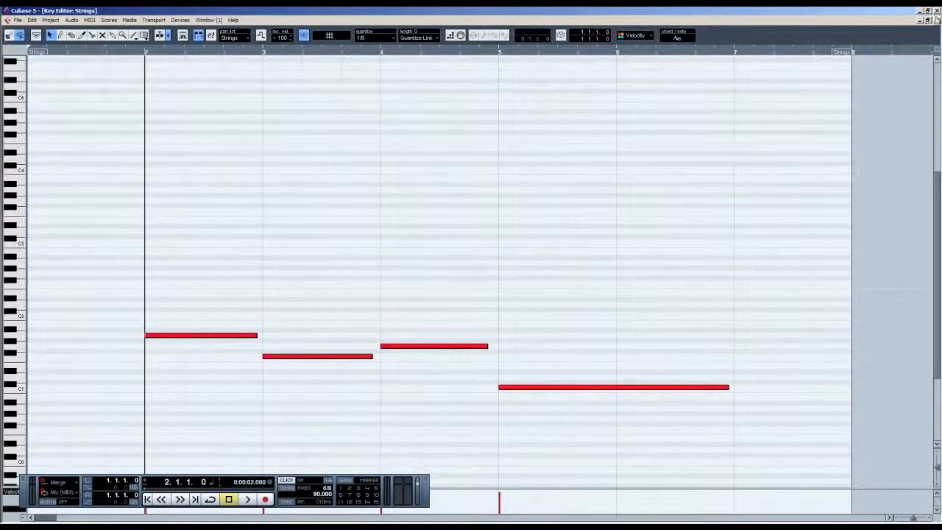
- Paste the cut voice line into the Cellos part at bar 2 and close its editor
{"action": "left_click", "coordinate": [935, 21]}
{"action": "double_click", "coordinate": [331, 272]}
{"action": "key", "text": "ctrl+v"}
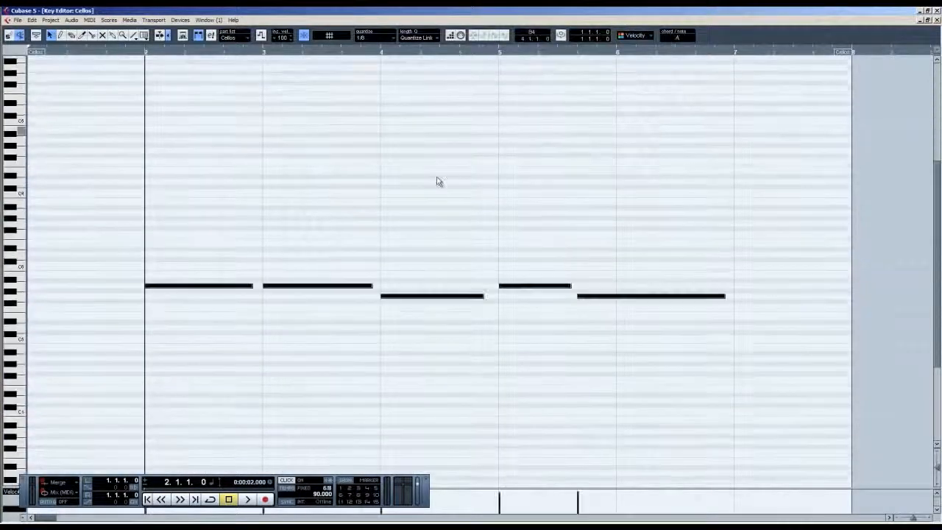
{"action": "left_click", "coordinate": [936, 21]}
- Cut the remaining bass line out of the first Strings part and paste it into the Basses part at bar 2
{"action": "double_click", "coordinate": [269, 98]}
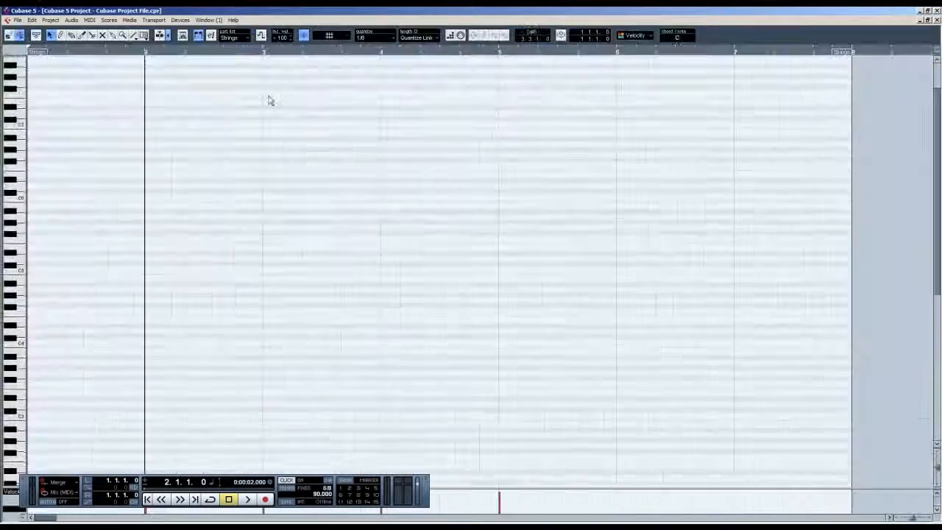
{"action": "scroll", "coordinate": [412, 96], "scroll_direction": "down", "scroll_amount": 1}
{"action": "scroll", "coordinate": [409, 86], "scroll_direction": "down", "scroll_amount": 1}
{"action": "left_click_drag", "start_coordinate": [691, 250], "coordinate": [189, 449]}
{"action": "key", "text": "Delete"}
{"action": "left_click", "coordinate": [937, 21]}
{"action": "double_click", "coordinate": [270, 323]}
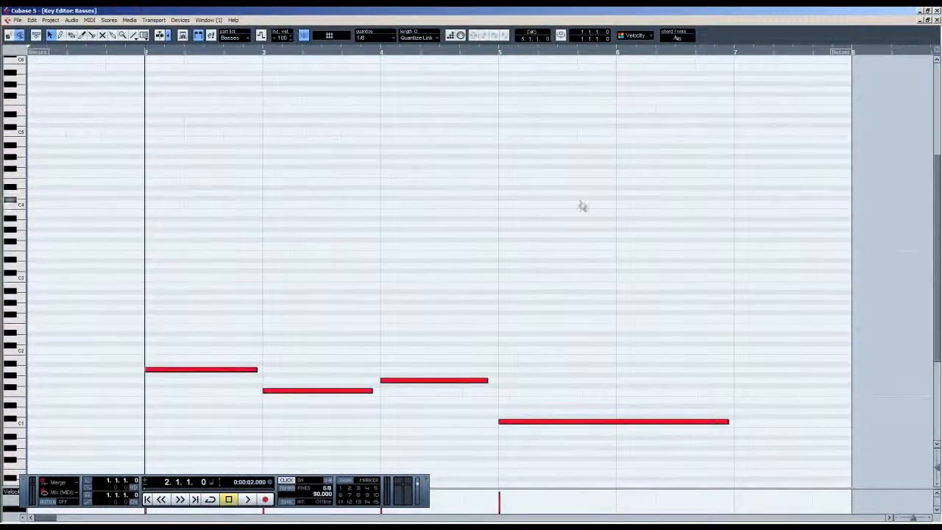
{"action": "left_click", "coordinate": [936, 20]}
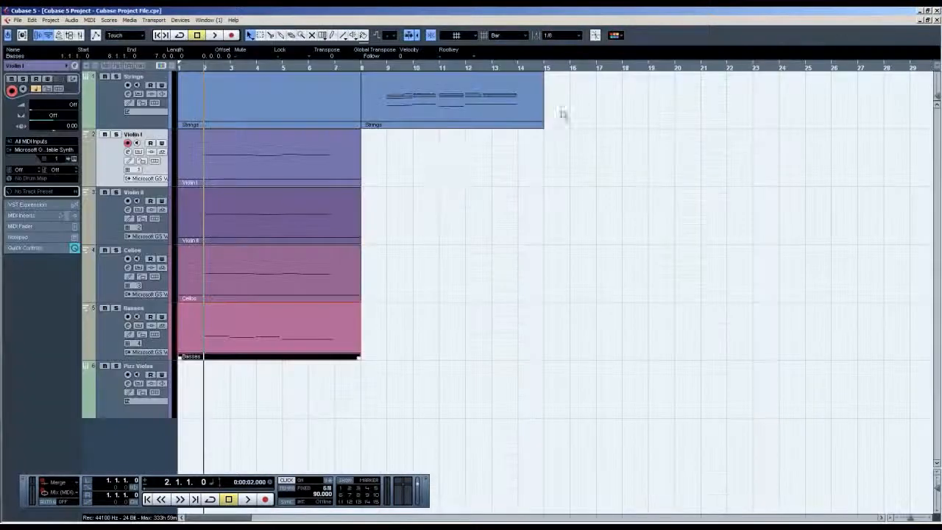
- Inspect the separated voice lines in the first Violin II, Cellos and Violin I parts
{"action": "double_click", "coordinate": [292, 237]}
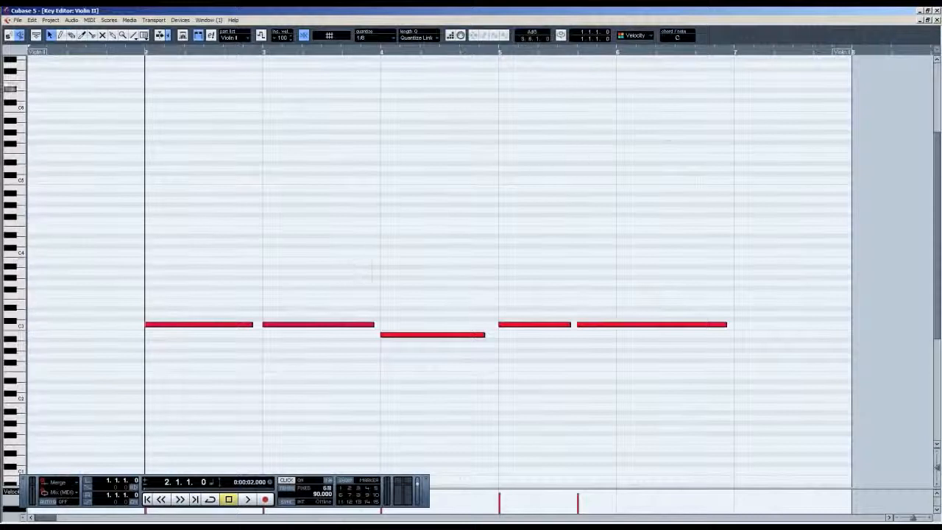
{"action": "left_click", "coordinate": [936, 20]}
{"action": "double_click", "coordinate": [275, 261]}
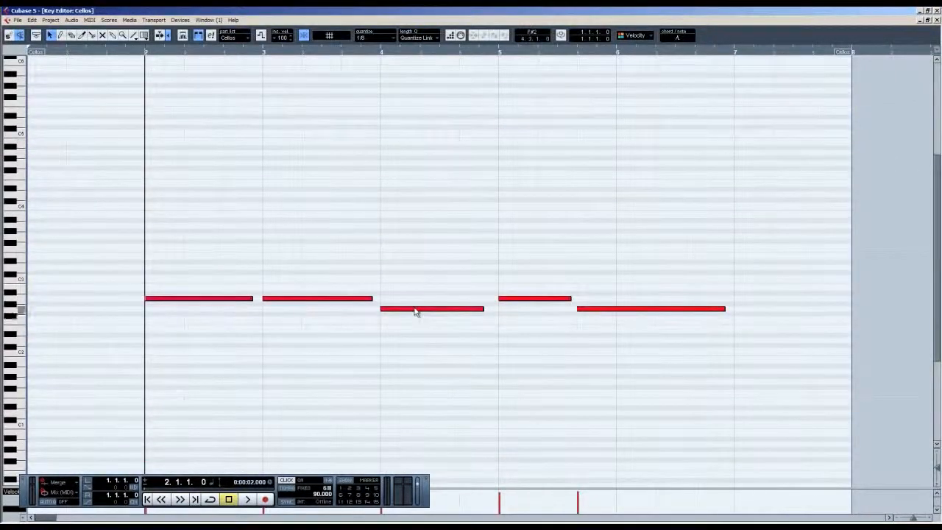
{"action": "left_click", "coordinate": [415, 310]}
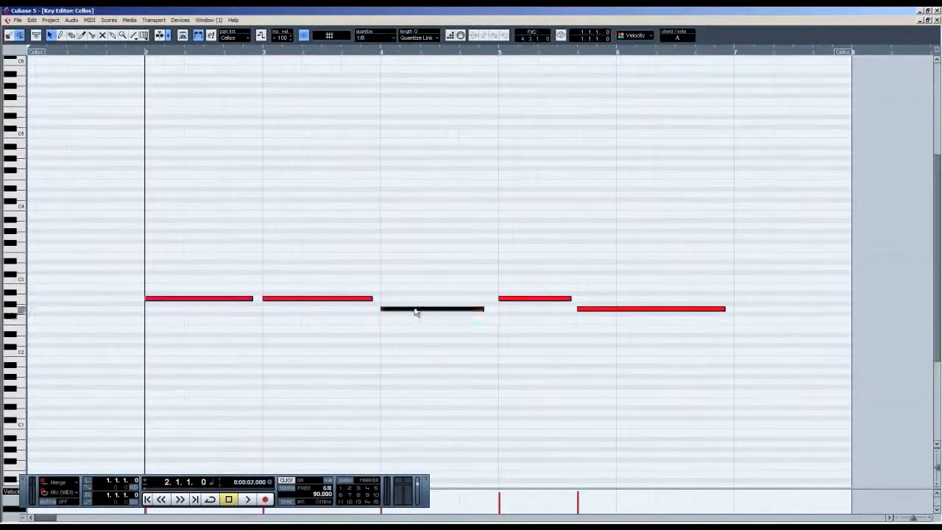
{"action": "left_click", "coordinate": [936, 20]}
{"action": "left_click", "coordinate": [423, 251]}
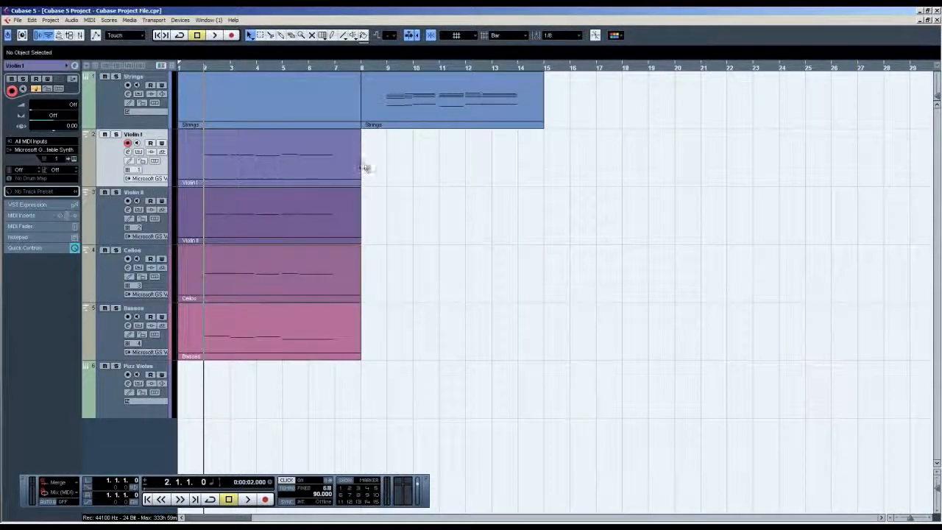
{"action": "double_click", "coordinate": [342, 160]}
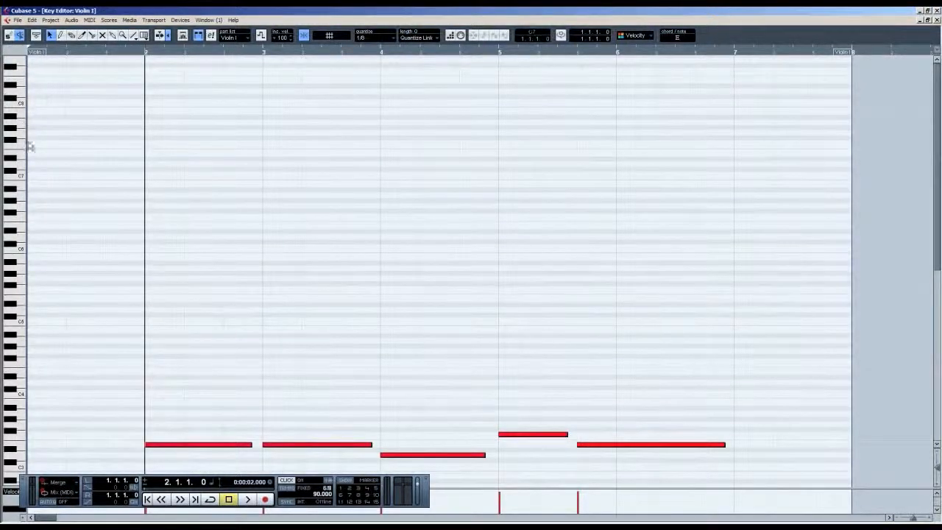
{"action": "left_click", "coordinate": [936, 20]}
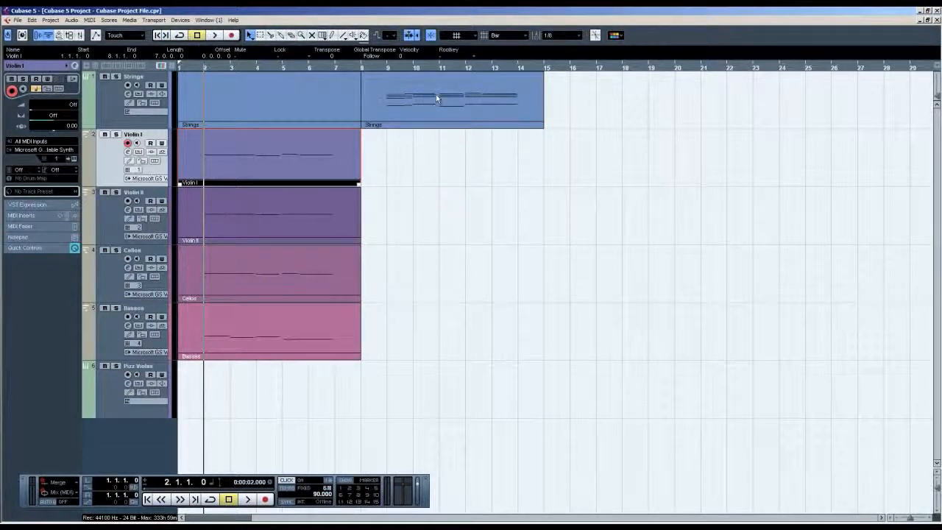
- Draw empty parts from bar 8 to bar 15 on the Violin I, Violin II, Cellos and Basses tracks
{"action": "left_click", "coordinate": [471, 95]}
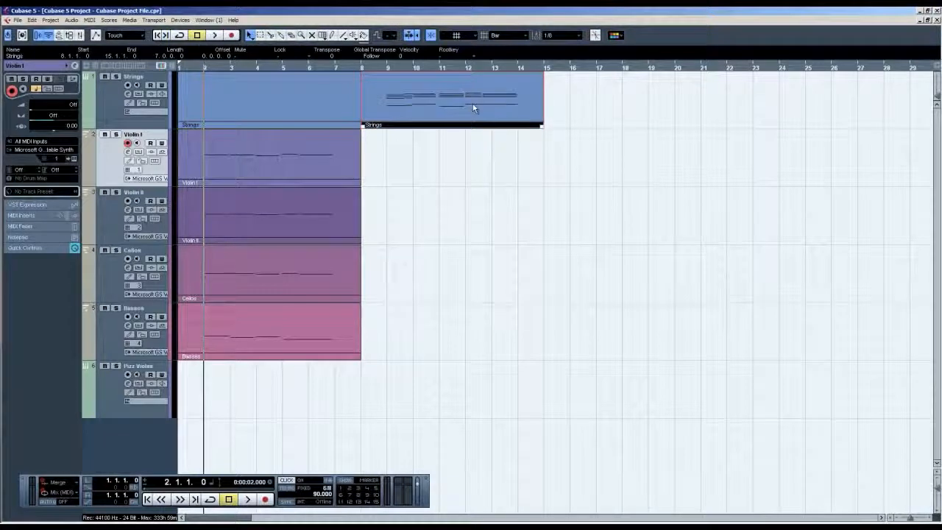
{"action": "key", "text": "8"}
{"action": "left_click_drag", "start_coordinate": [368, 158], "coordinate": [552, 162]}
{"action": "mouse_move", "coordinate": [544, 216]}
{"action": "left_mouse_down"}
{"action": "mouse_move", "coordinate": [735, 210]}
{"action": "mouse_move", "coordinate": [752, 219]}
{"action": "left_mouse_up"}
{"action": "left_click_drag", "start_coordinate": [387, 252], "coordinate": [526, 262]}
{"action": "left_click_drag", "start_coordinate": [376, 322], "coordinate": [543, 299]}
{"action": "key", "text": "1"}
{"action": "left_click", "coordinate": [515, 296]}
{"action": "left_click_drag", "start_coordinate": [582, 215], "coordinate": [407, 215]}
{"action": "left_click_drag", "start_coordinate": [573, 244], "coordinate": [544, 244]}
- Cut the top voice out of the second Strings part and paste it into the second Violin I part at bar 9
{"action": "double_click", "coordinate": [496, 97]}
{"action": "left_click_drag", "start_coordinate": [736, 165], "coordinate": [280, 259]}
{"action": "left_click", "coordinate": [229, 265], "text": "shift"}
{"action": "key", "text": "Delete"}
{"action": "key", "text": "Return"}
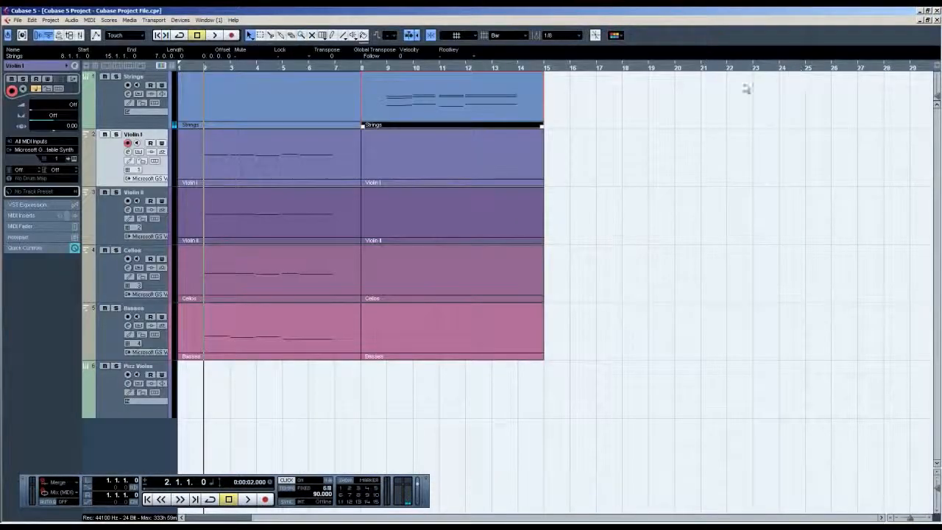
{"action": "left_click", "coordinate": [388, 68]}
{"action": "double_click", "coordinate": [395, 140]}
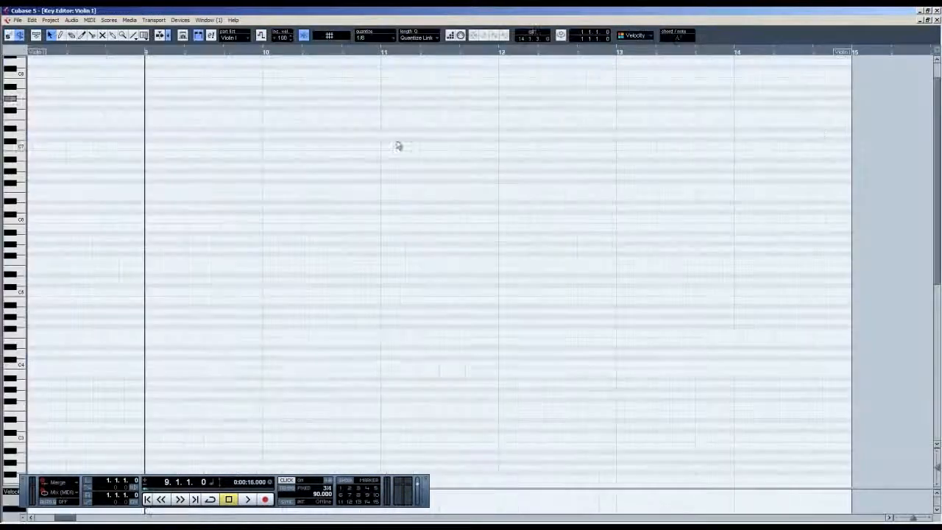
{"action": "left_click", "coordinate": [936, 20]}
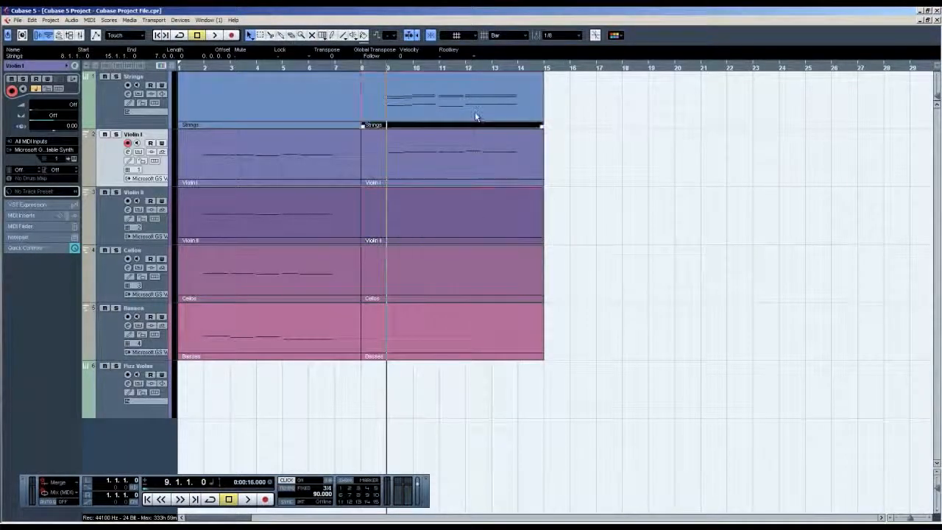
- Cut the highest remaining voice out of the second Strings part and paste it into the second Violin II part at bar 9
{"action": "double_click", "coordinate": [475, 111]}
{"action": "left_click_drag", "start_coordinate": [707, 174], "coordinate": [209, 288]}
{"action": "key", "text": "Delete"}
{"action": "left_click", "coordinate": [937, 20]}
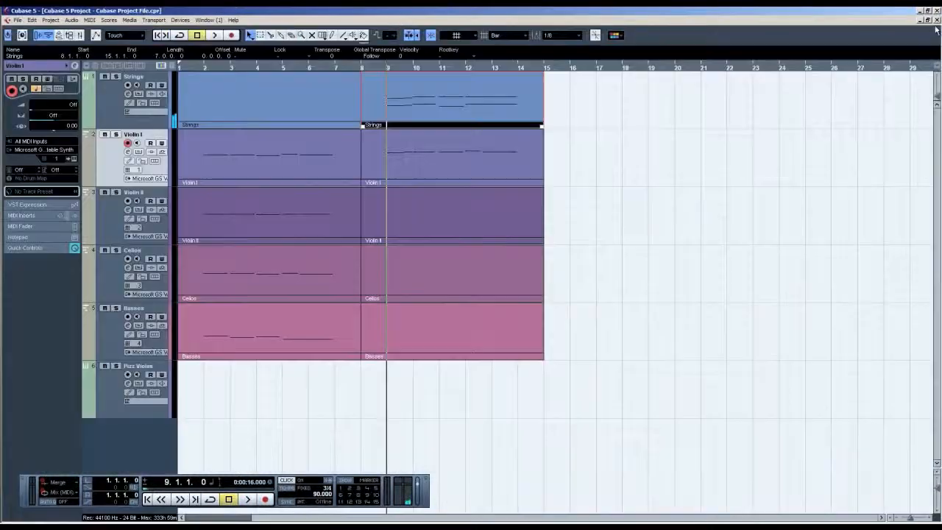
{"action": "double_click", "coordinate": [468, 222]}
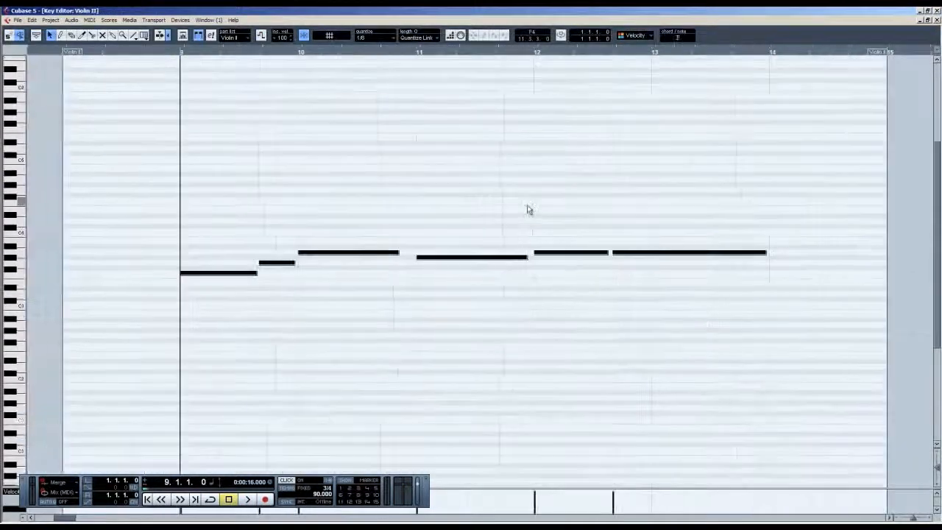
{"action": "left_click", "coordinate": [936, 20]}
- Cut the voice above the bass line out of the second Strings part and paste it into the second Cellos part at bar 9
{"action": "double_click", "coordinate": [453, 99]}
{"action": "left_click_drag", "start_coordinate": [629, 215], "coordinate": [151, 347]}
{"action": "key", "text": "Delete"}
{"action": "left_click", "coordinate": [937, 20]}
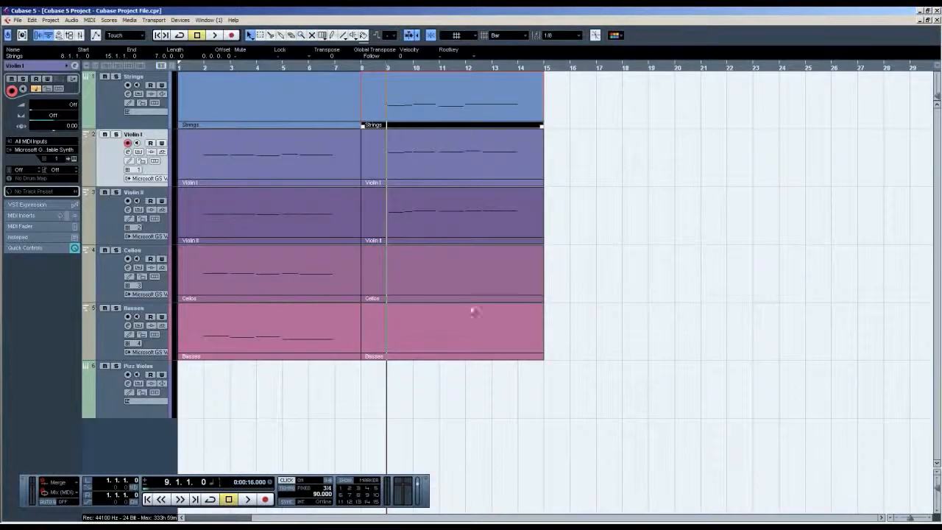
{"action": "double_click", "coordinate": [447, 263]}
{"action": "key", "text": "ctrl+v"}
{"action": "left_click", "coordinate": [936, 20]}
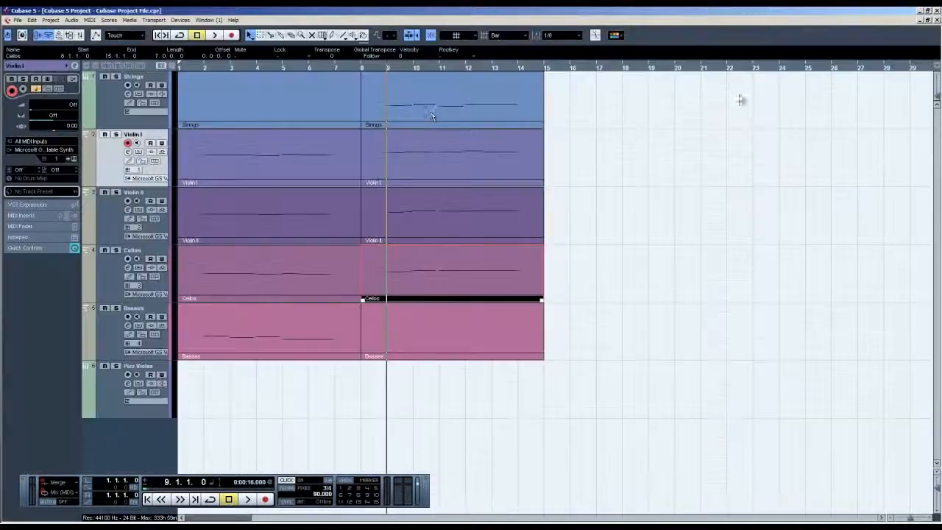
- Cut the bass line out of the second Strings part and paste it into the second Basses part at bar 9
{"action": "double_click", "coordinate": [436, 98]}
{"action": "left_click_drag", "start_coordinate": [758, 190], "coordinate": [269, 428]}
{"action": "key", "text": "Delete"}
{"action": "left_click", "coordinate": [937, 19]}
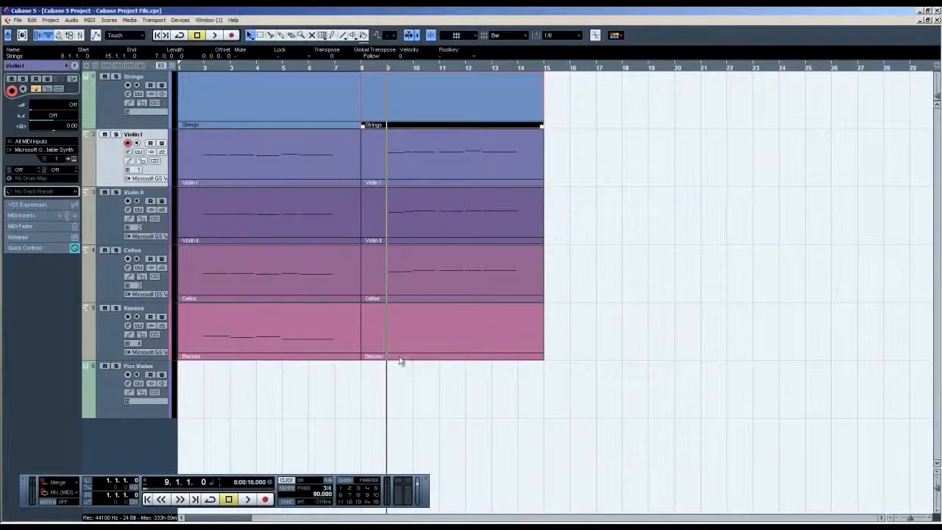
{"action": "double_click", "coordinate": [399, 356]}
{"action": "key", "text": "ctrl+v"}
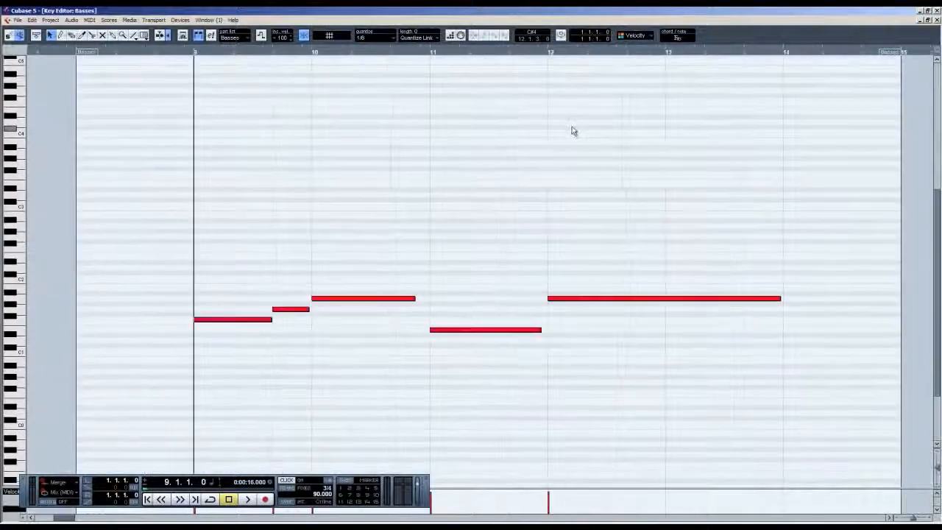
{"action": "left_click", "coordinate": [936, 20]}
- Delete both emptied Strings parts and remove the Strings track
{"action": "left_click", "coordinate": [395, 110]}
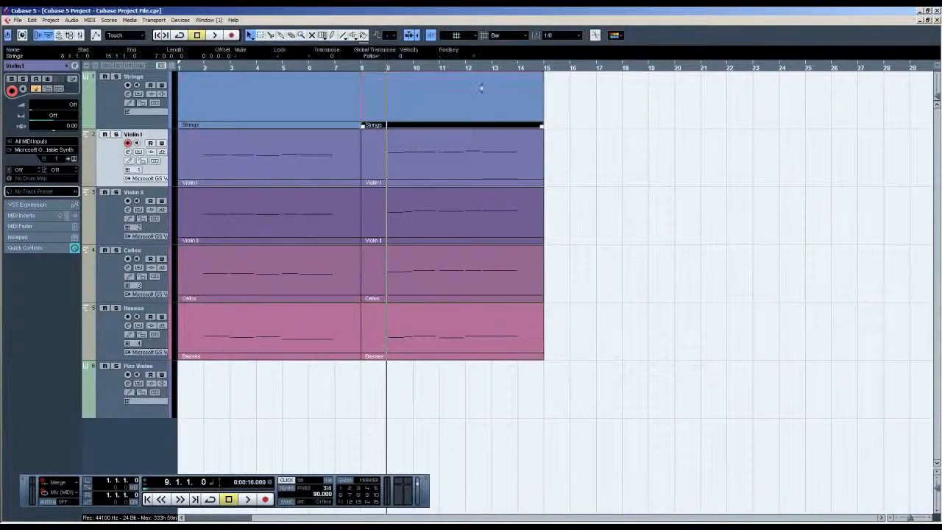
{"action": "left_click", "coordinate": [576, 93]}
{"action": "left_click_drag", "start_coordinate": [313, 110], "coordinate": [309, 106]}
{"action": "key", "text": "Delete"}
{"action": "left_click", "coordinate": [110, 108]}
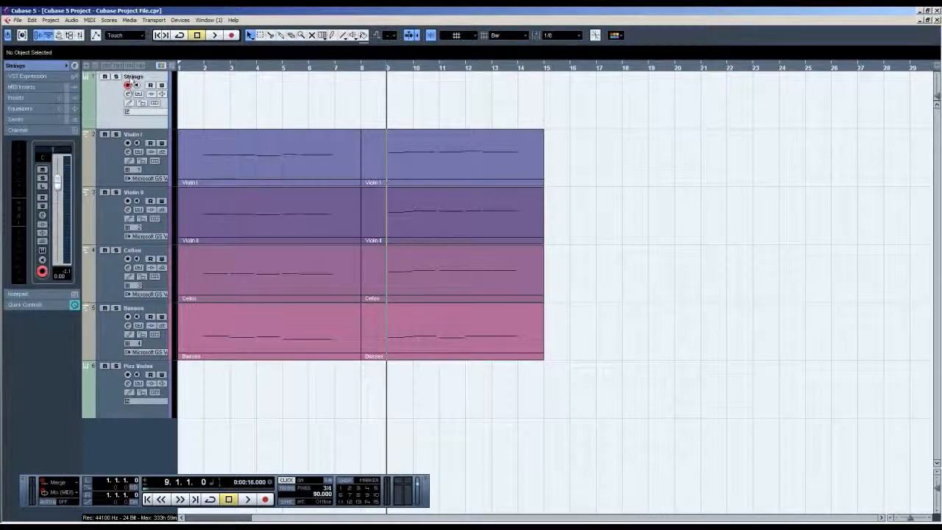
{"action": "key", "text": "Delete"}
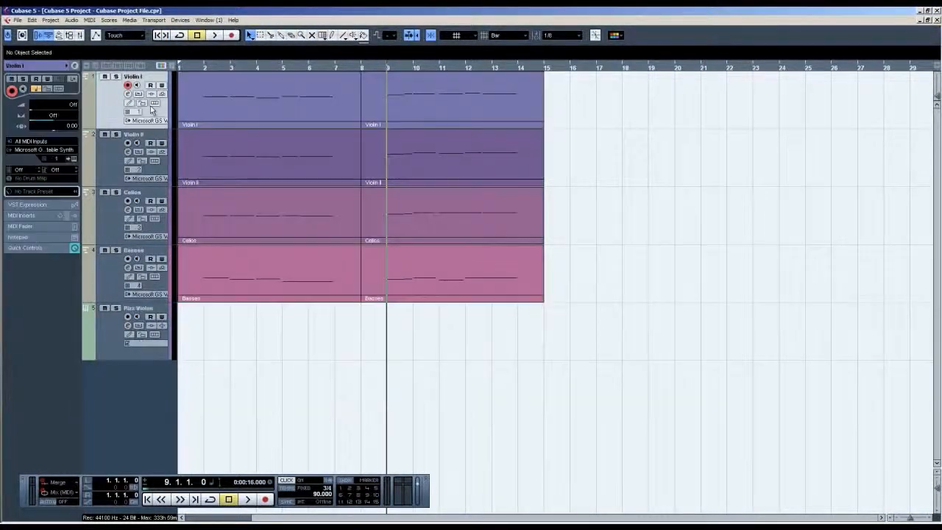
- Record a plucked line on the Pizz Violas track from bar 1 into bar 6
{"action": "left_click", "coordinate": [113, 347]}
{"action": "left_click", "coordinate": [204, 69]}
{"action": "key", "text": "Home"}
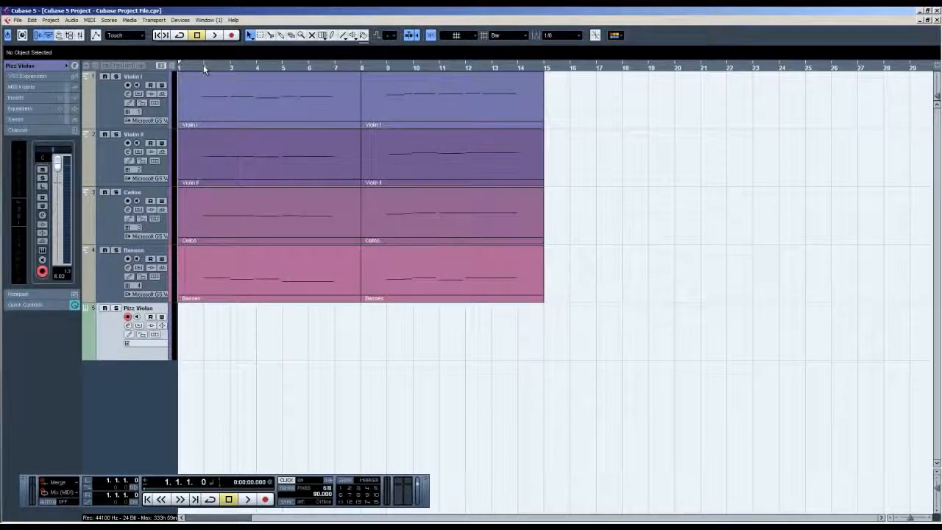
{"action": "key", "text": "KP_Multiply"}
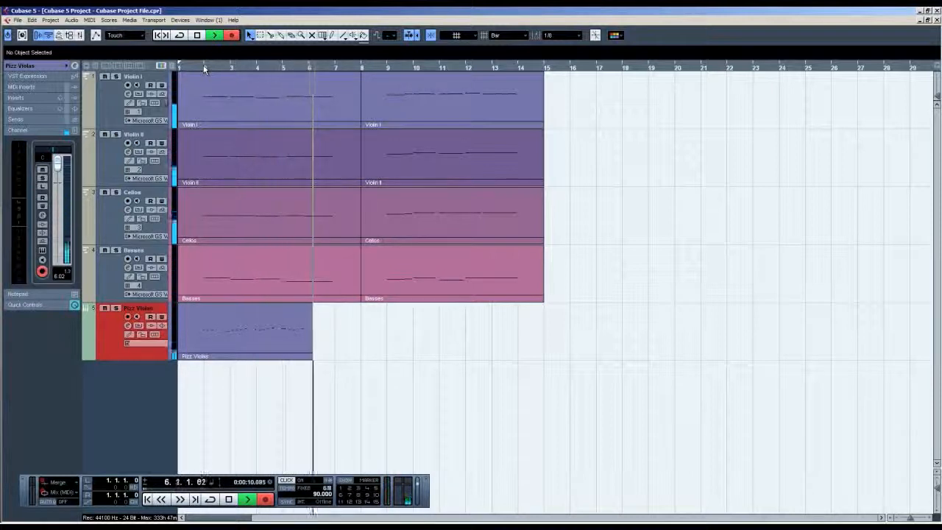
{"action": "key", "text": "space"}
- Shift all notes of the recorded Pizz Violas part slightly in time to line up with the bar starts
{"action": "double_click", "coordinate": [283, 356]}
{"action": "scroll", "coordinate": [473, 393], "scroll_direction": "down", "scroll_amount": 5}
{"action": "scroll", "coordinate": [498, 220], "scroll_direction": "up", "scroll_amount": 1}
{"action": "left_click_drag", "start_coordinate": [655, 180], "coordinate": [141, 330]}
{"action": "left_click_drag", "start_coordinate": [256, 295], "coordinate": [267, 292]}
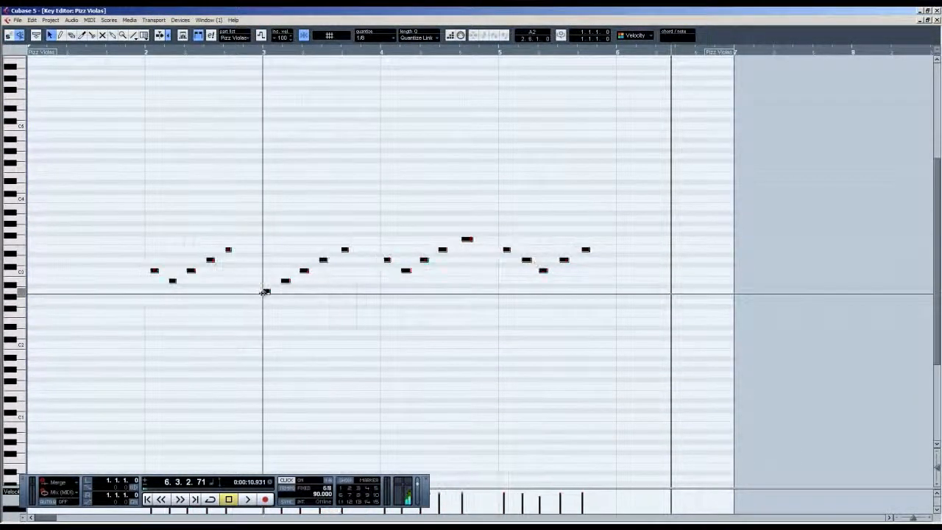
{"action": "left_click_drag", "start_coordinate": [388, 264], "coordinate": [384, 259]}
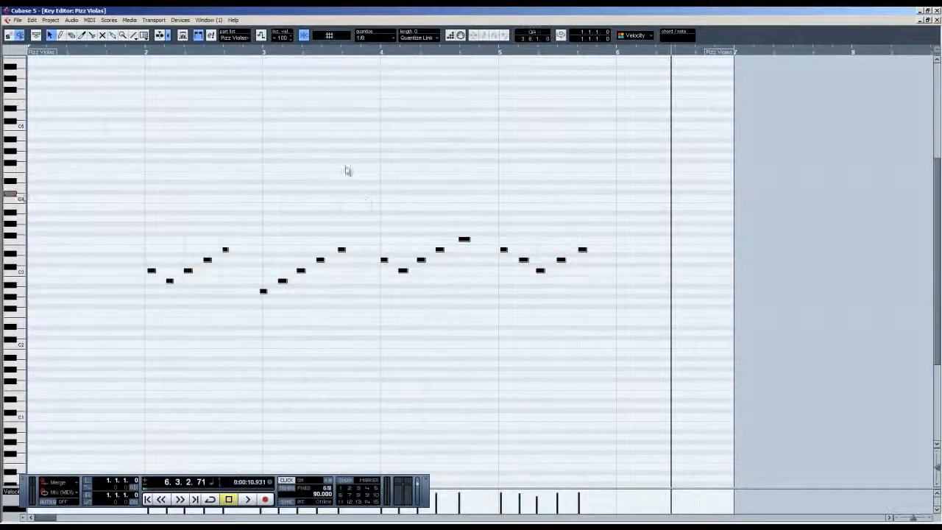
- Quantize the Pizz Violas notes to 1/8 and close the editor
{"action": "key", "text": "q"}
{"action": "left_click", "coordinate": [307, 181]}
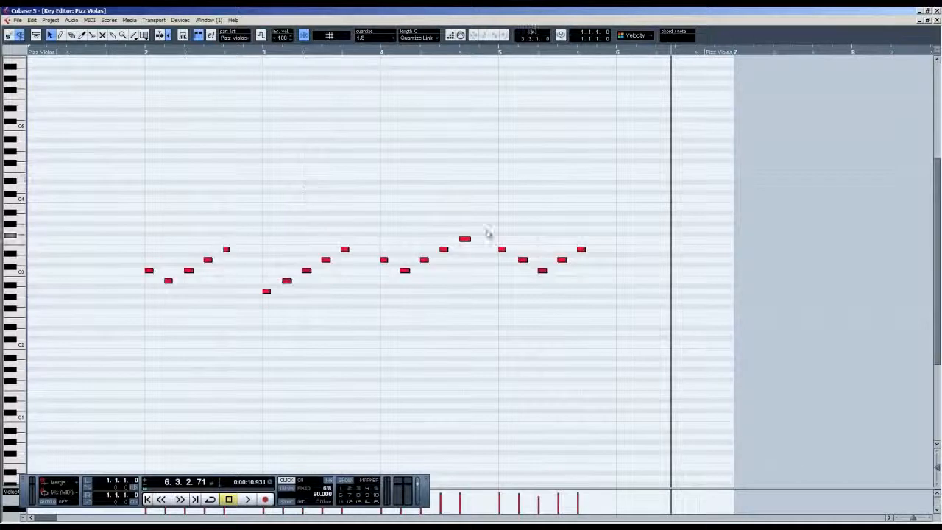
{"action": "left_click", "coordinate": [936, 20]}
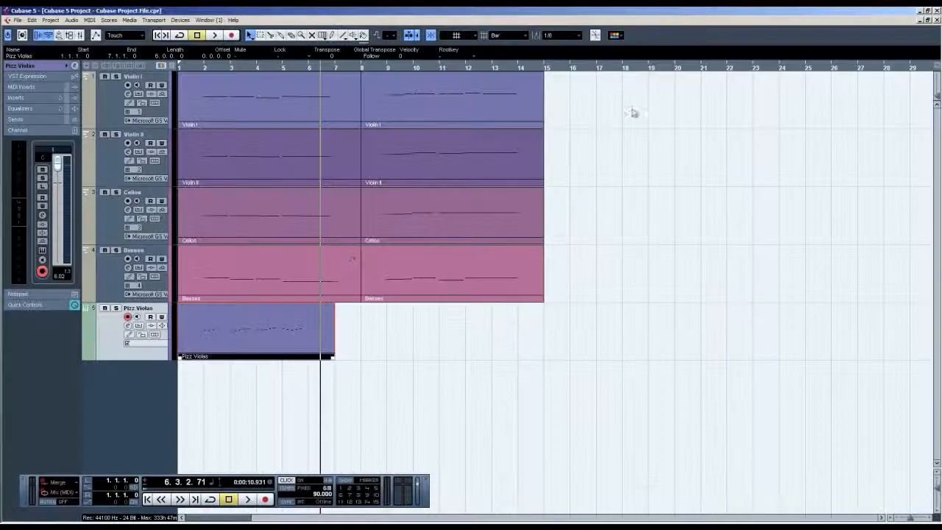
- Record a second Pizz Violas part from bar 8 into bar 13
{"action": "left_click", "coordinate": [362, 70]}
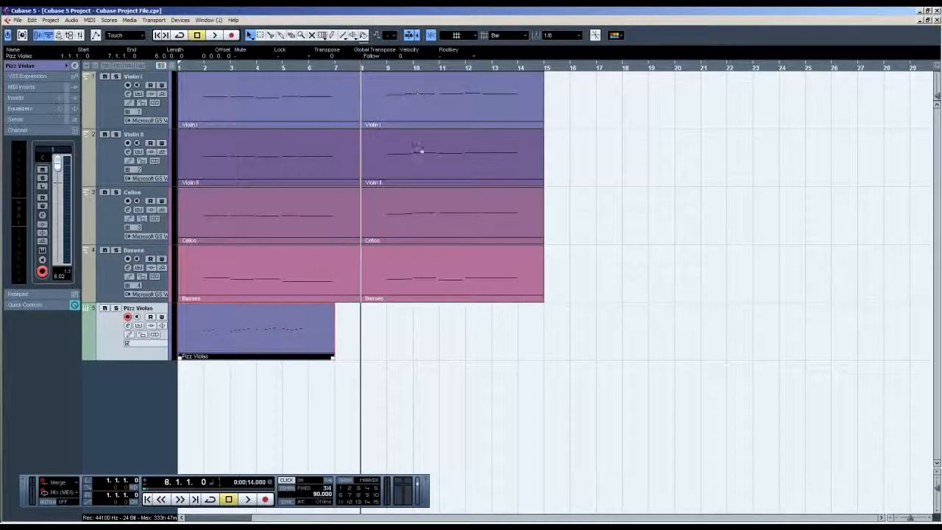
{"action": "left_click", "coordinate": [397, 324]}
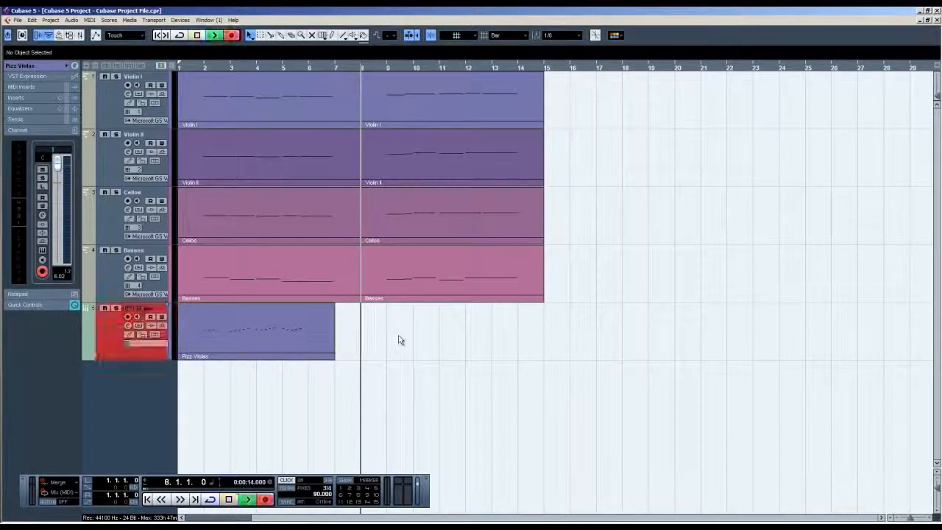
{"action": "key", "text": "KP_Multiply"}
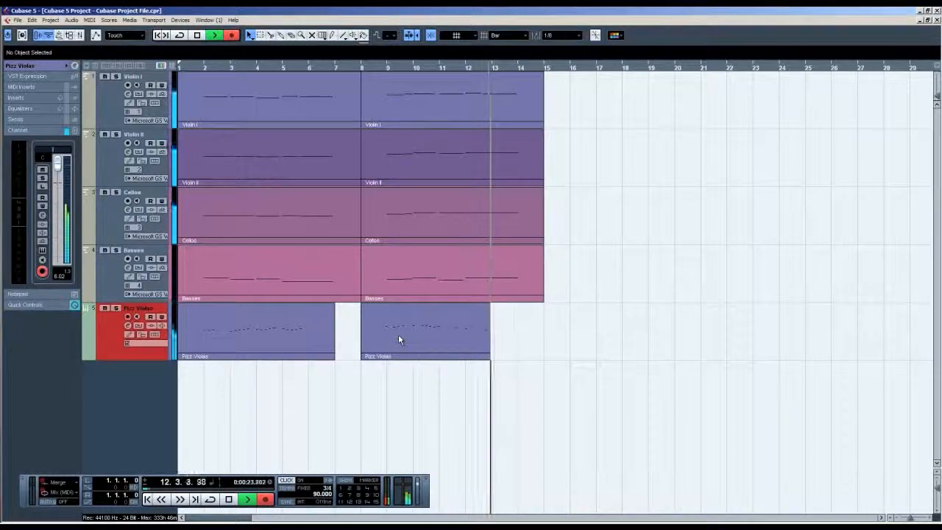
{"action": "key", "text": "space"}
- Shift the notes of the second Pizz Violas part to line up with the bar starts and quantize them to 1/8
{"action": "double_click", "coordinate": [399, 337]}
{"action": "left_click_drag", "start_coordinate": [666, 191], "coordinate": [168, 349]}
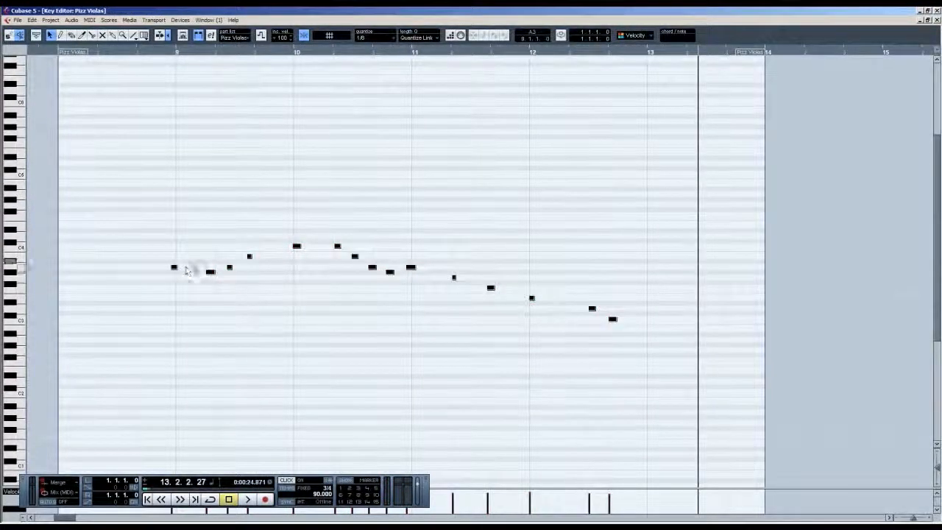
{"action": "left_click_drag", "start_coordinate": [179, 269], "coordinate": [221, 276]}
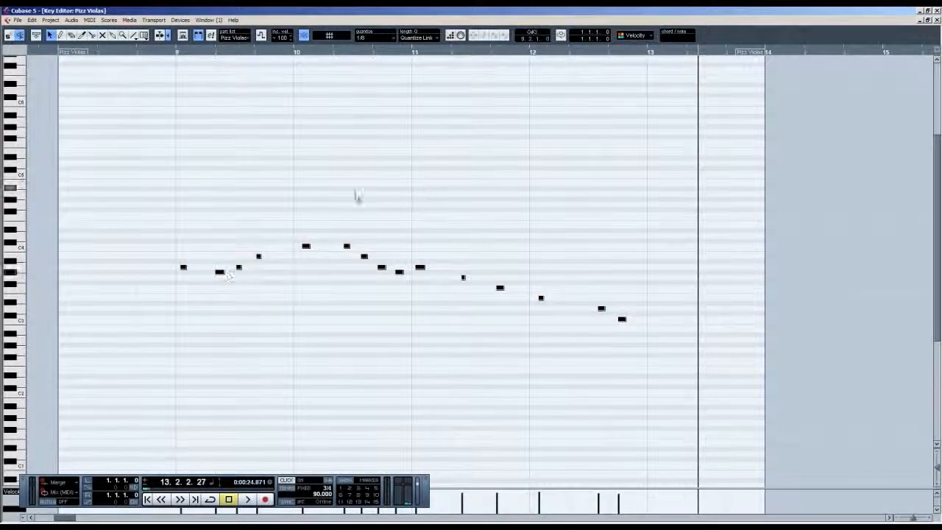
{"action": "mouse_move", "coordinate": [423, 268]}
{"action": "left_mouse_down"}
{"action": "mouse_move", "coordinate": [433, 269]}
{"action": "mouse_move", "coordinate": [416, 268]}
{"action": "left_mouse_up"}
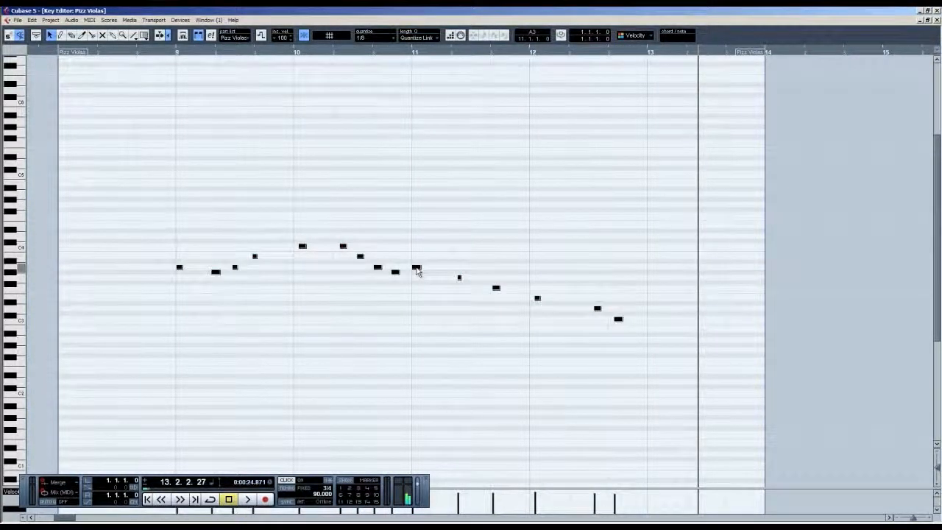
{"action": "left_click", "coordinate": [394, 218]}
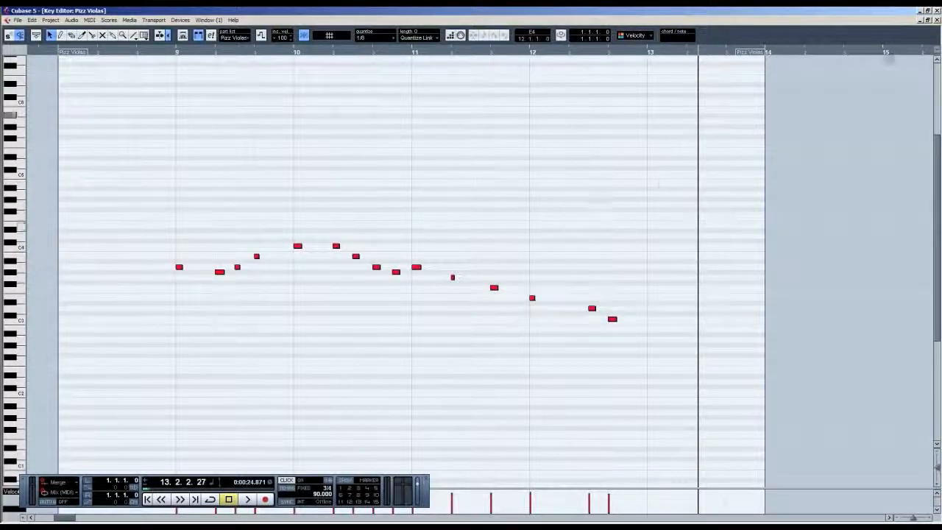
{"action": "left_click", "coordinate": [936, 20]}
- Extend the first Pizz Violas part to bar 8 and the second part to bar 15
{"action": "left_click_drag", "start_coordinate": [335, 358], "coordinate": [362, 362]}
{"action": "left_click", "coordinate": [394, 360]}
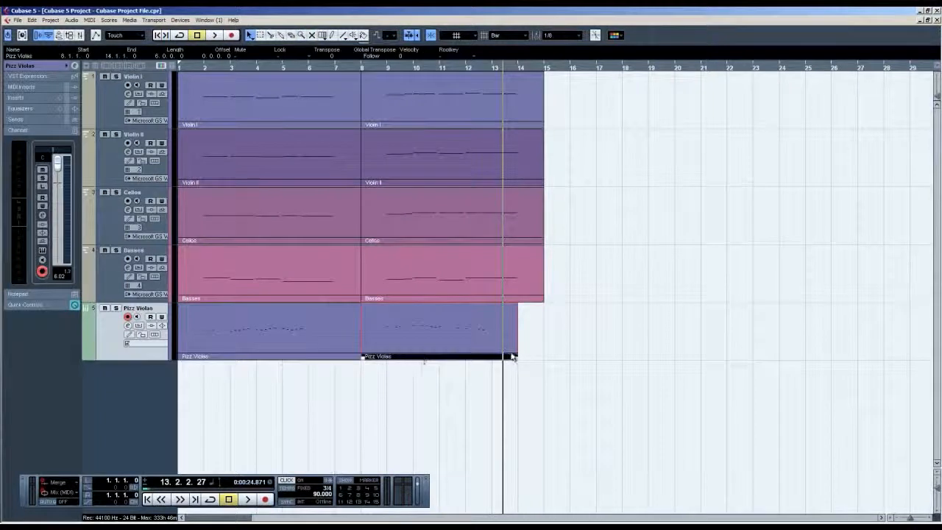
{"action": "left_click_drag", "start_coordinate": [516, 357], "coordinate": [535, 357]}
{"action": "left_click", "coordinate": [555, 299]}
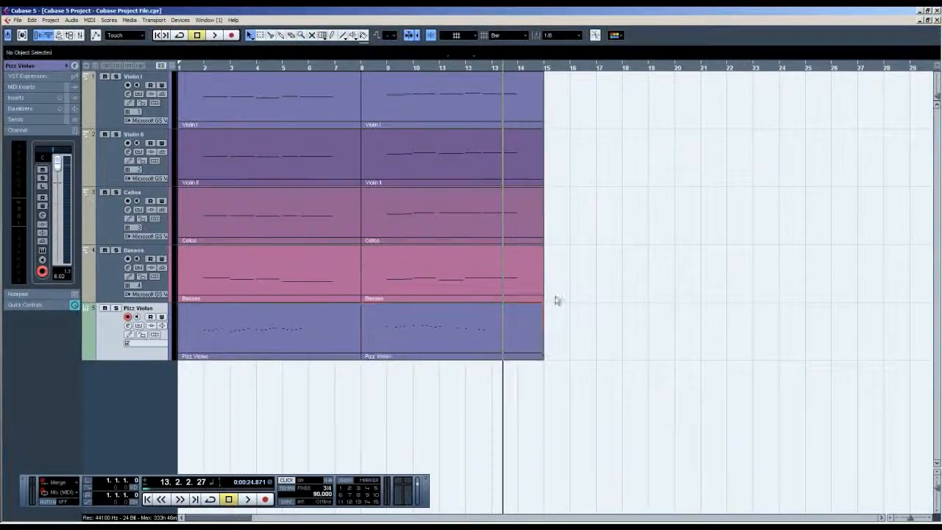
- Rename the Pizz Violas track to Violas and place it between the Violin II and Cellos tracks
{"action": "double_click", "coordinate": [142, 309]}
{"action": "type", "text": "Viol"}
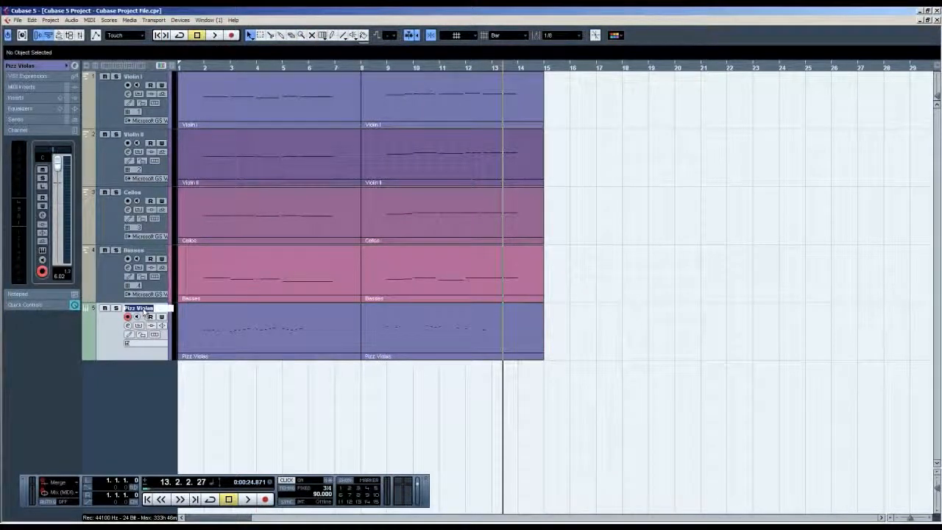
{"action": "type", "text": "as"}
{"action": "key", "text": "Return"}
{"action": "left_click_drag", "start_coordinate": [144, 312], "coordinate": [150, 210]}
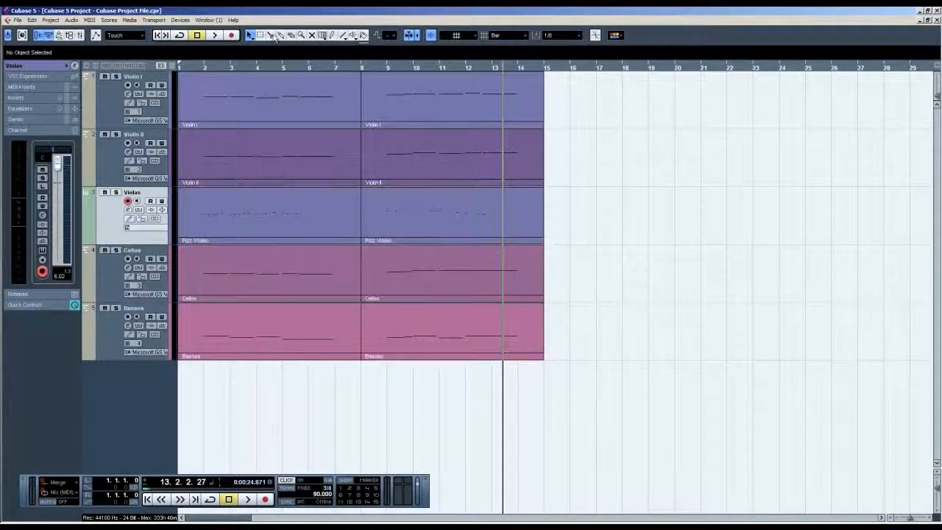
- Return the playhead to bar 1 and select the Violin I, Violin II, Cellos and Basses parts
{"action": "left_click", "coordinate": [160, 35]}
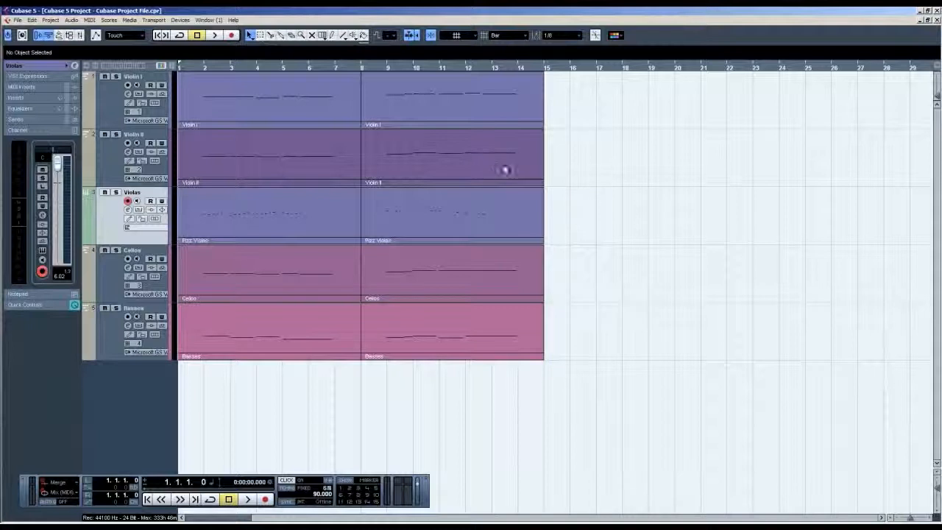
{"action": "left_click", "coordinate": [292, 91]}
{"action": "left_click", "coordinate": [291, 150], "text": "shift"}
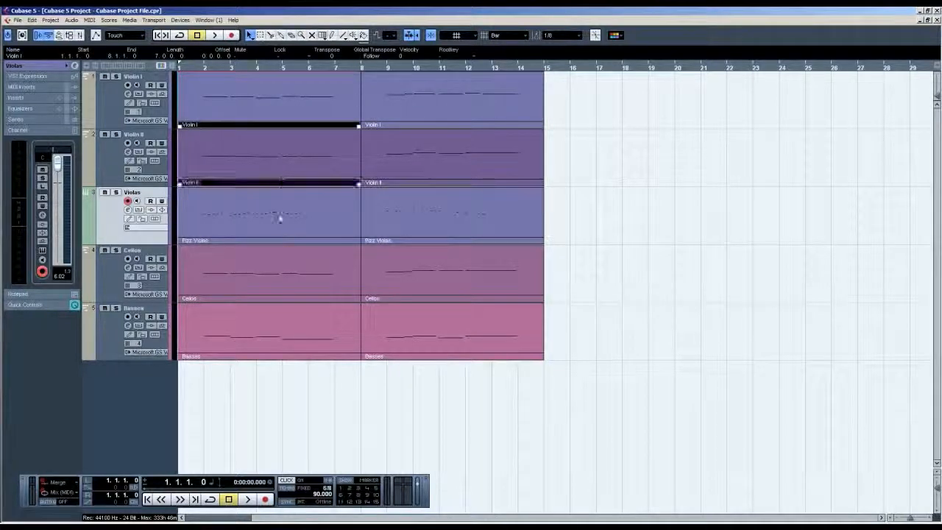
{"action": "left_click", "coordinate": [274, 286], "text": "shift"}
{"action": "left_click", "coordinate": [276, 331], "text": "shift"}
{"action": "left_click", "coordinate": [420, 278], "text": "shift"}
{"action": "left_click", "coordinate": [418, 336], "text": "shift"}
{"action": "left_click", "coordinate": [405, 137], "text": "shift"}
{"action": "left_click", "coordinate": [414, 119], "text": "shift"}
{"action": "left_click", "coordinate": [652, 168]}
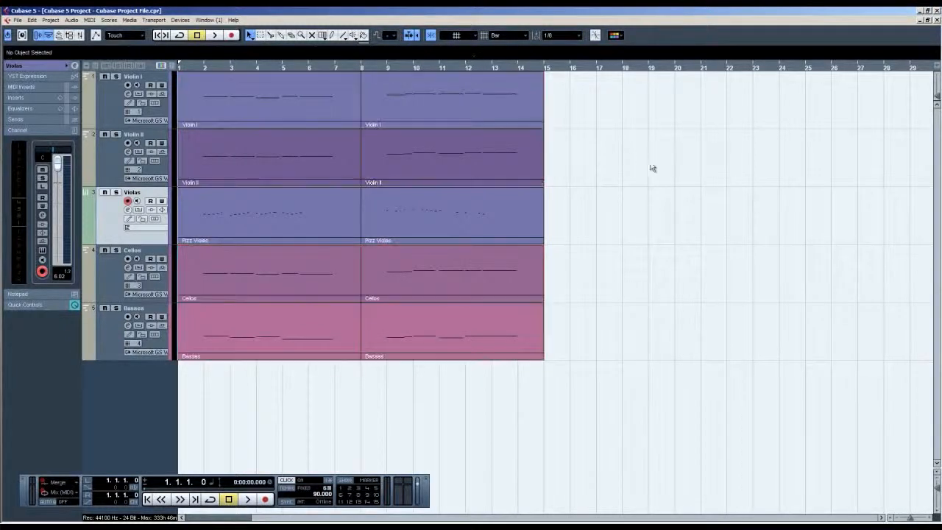
- Export the project as the MIDI file Strings Composition II.mid in the Audiotuts+ folder, accepting the offered export options
{"action": "left_click", "coordinate": [111, 106]}
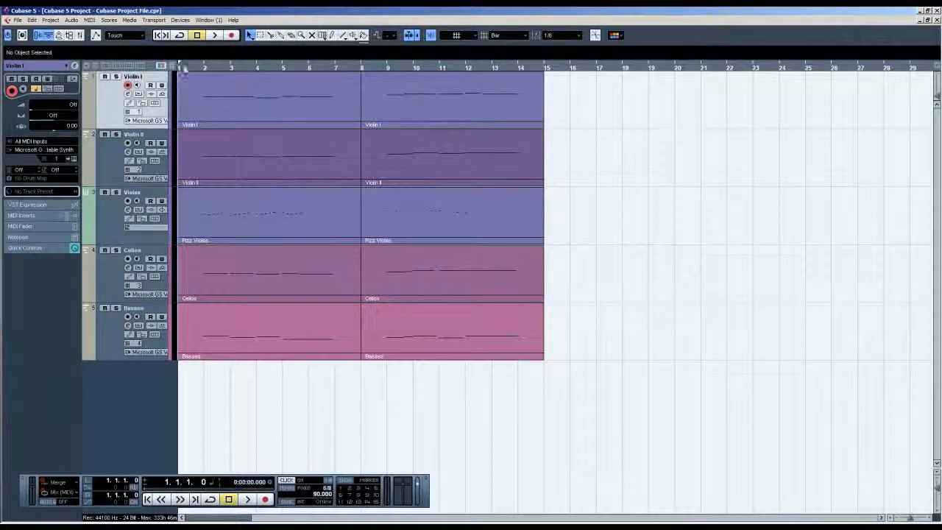
{"action": "left_click", "coordinate": [18, 20]}
{"action": "mouse_move", "coordinate": [110, 159]}
{"action": "left_click", "coordinate": [153, 163]}
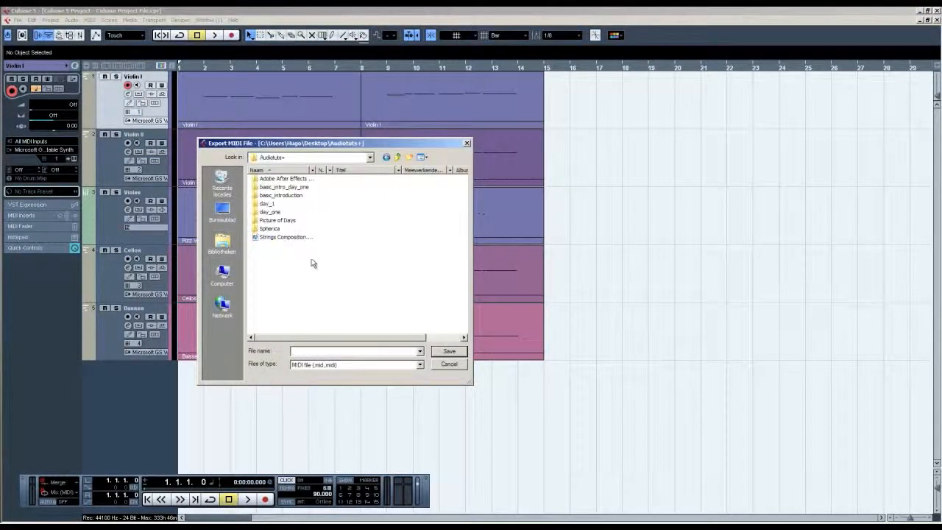
{"action": "left_click", "coordinate": [300, 237]}
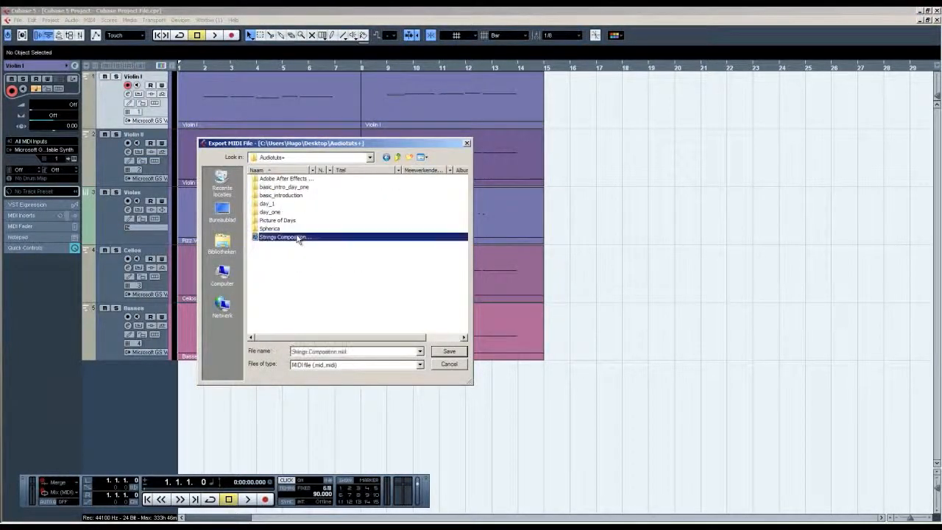
{"action": "left_click", "coordinate": [344, 352]}
{"action": "left_click", "coordinate": [384, 351]}
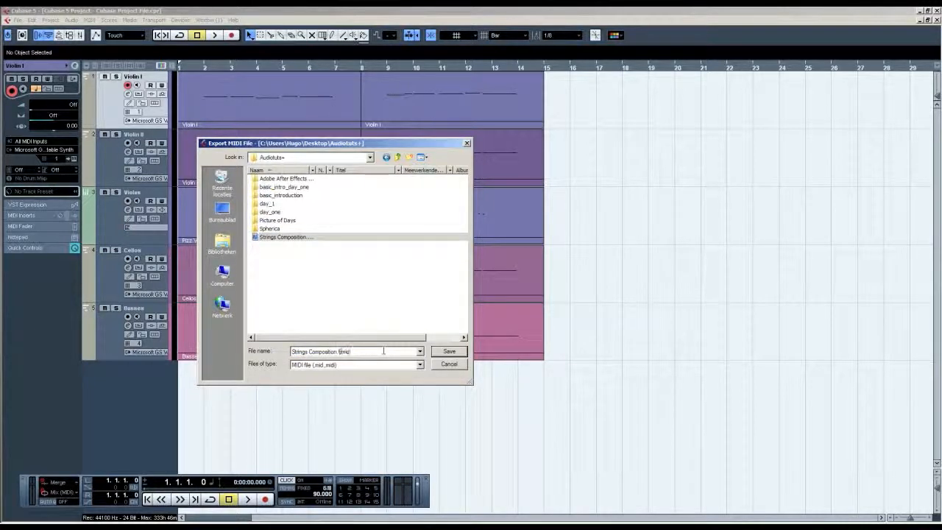
{"action": "type", "text": "II"}
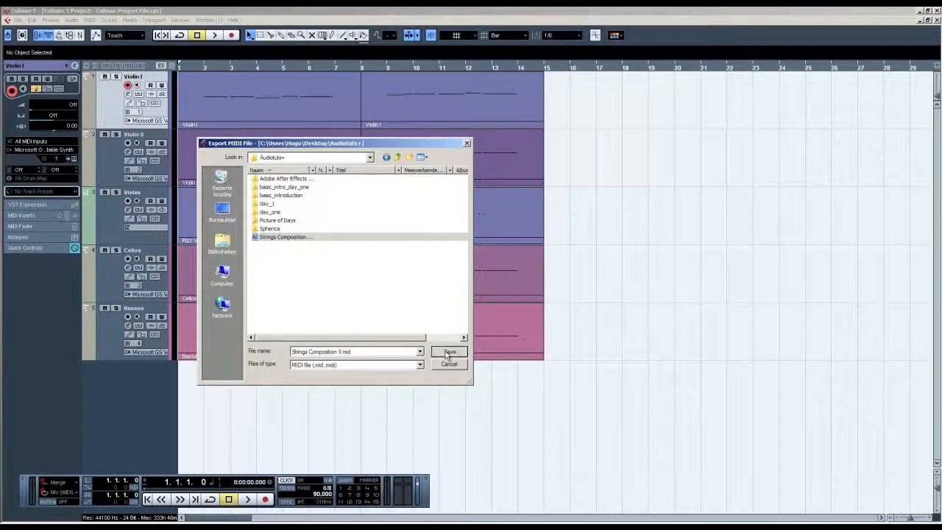
{"action": "left_click", "coordinate": [449, 351]}
{"action": "left_click_drag", "start_coordinate": [502, 211], "coordinate": [671, 220]}
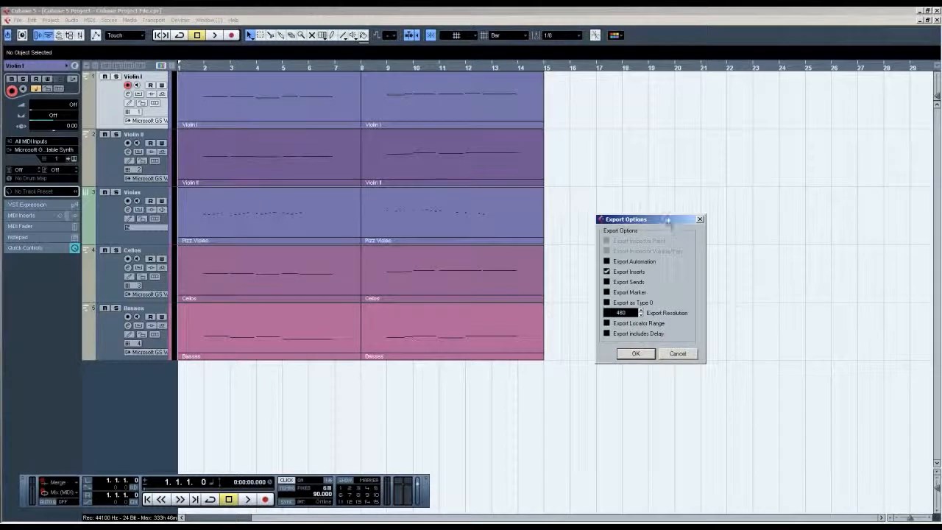
{"action": "left_click_drag", "start_coordinate": [668, 220], "coordinate": [650, 228]}
{"action": "left_click", "coordinate": [616, 361]}
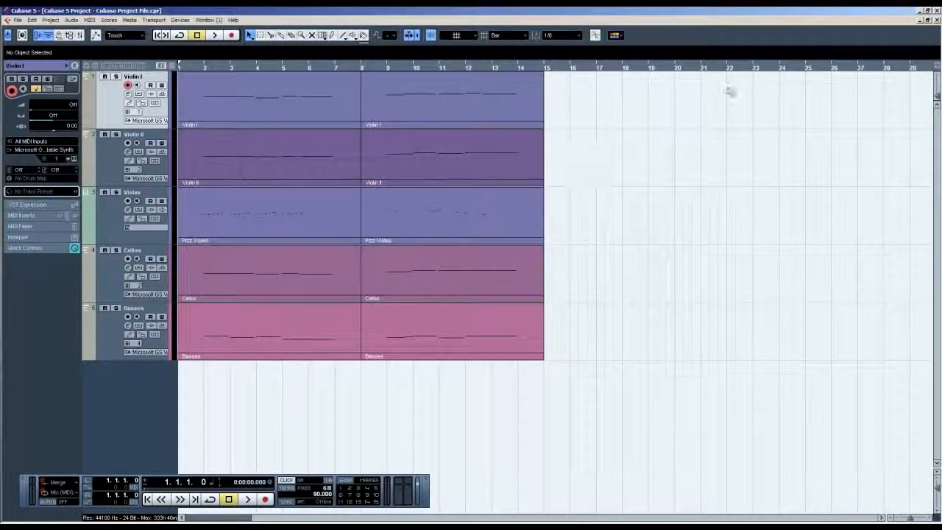
- Close the program and save the changes to Cubase Project File.cpr
{"action": "left_click", "coordinate": [936, 12]}
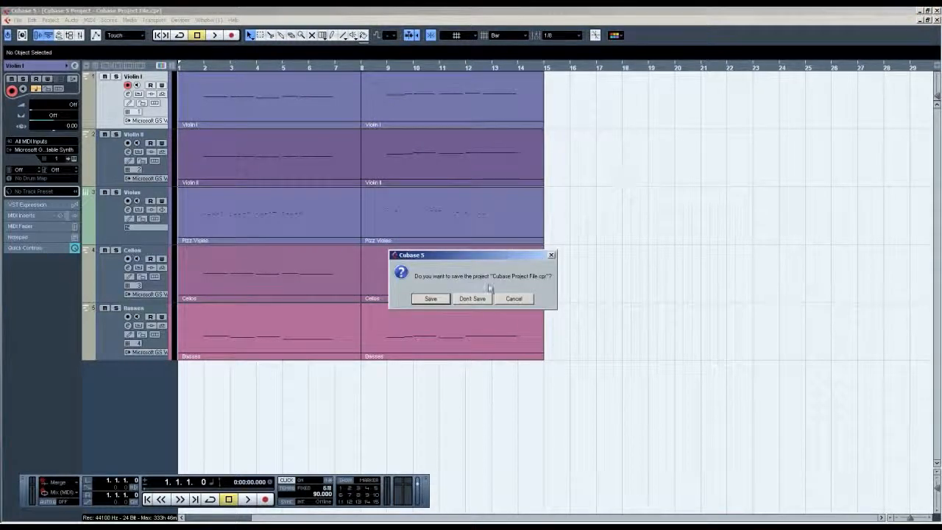
{"action": "left_click", "coordinate": [433, 299]}
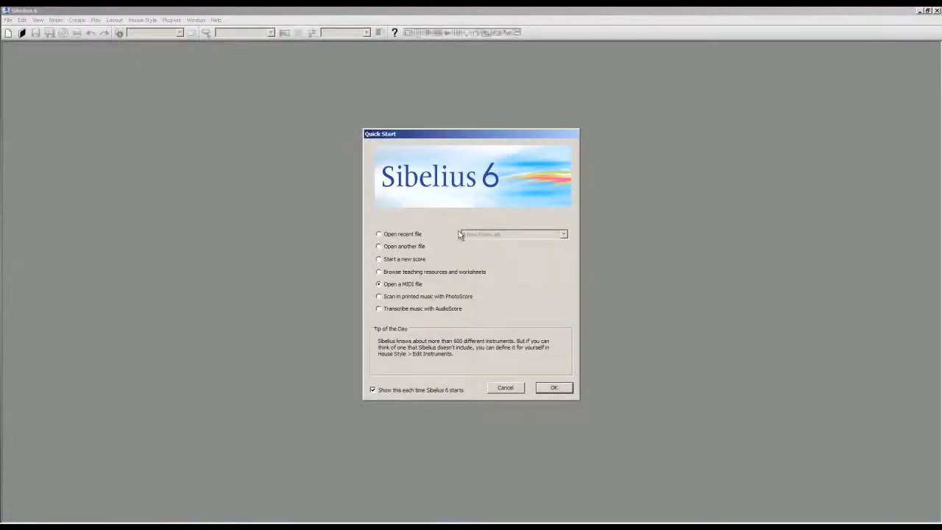
- In Sibelius 6, open the exported MIDI file Strings Composition II.mid from the Audiotuts+ folder on the desktop
{"action": "left_click_drag", "start_coordinate": [470, 140], "coordinate": [470, 138]}
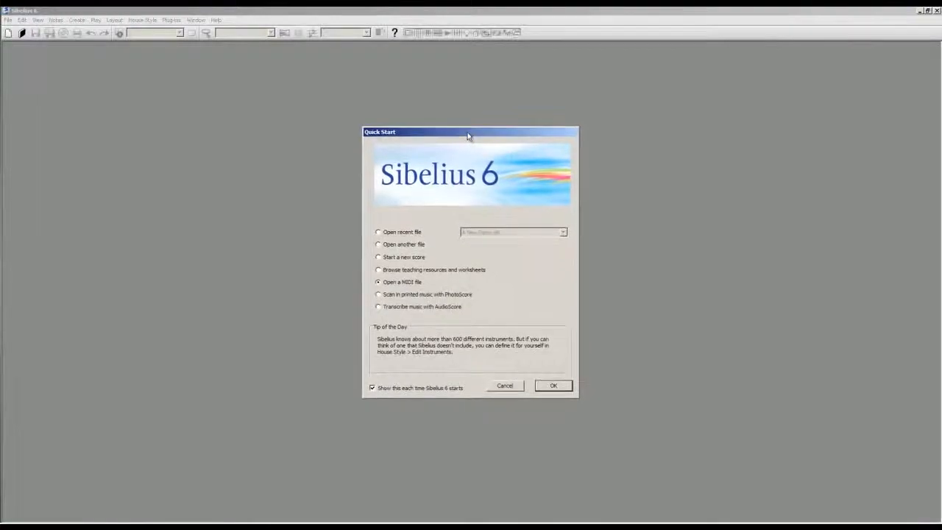
{"action": "left_click", "coordinate": [395, 234]}
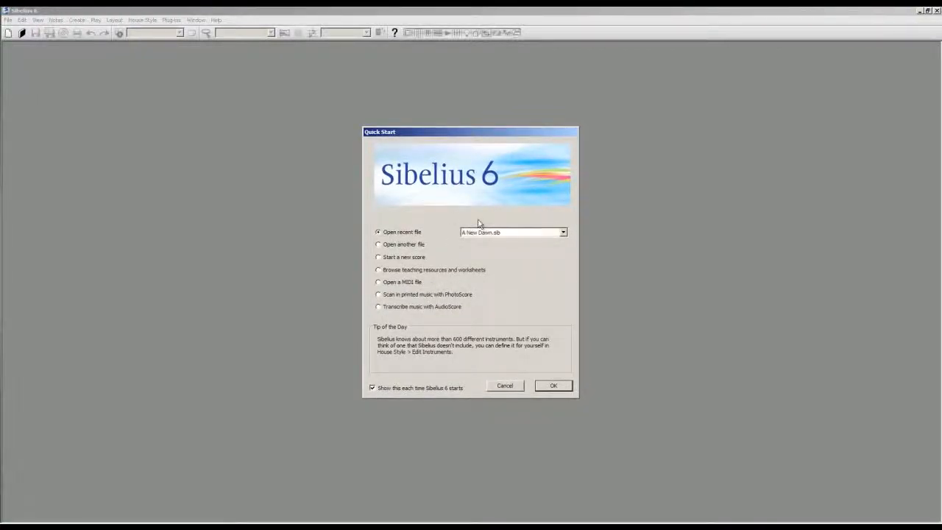
{"action": "left_click", "coordinate": [408, 246]}
{"action": "left_click", "coordinate": [408, 285]}
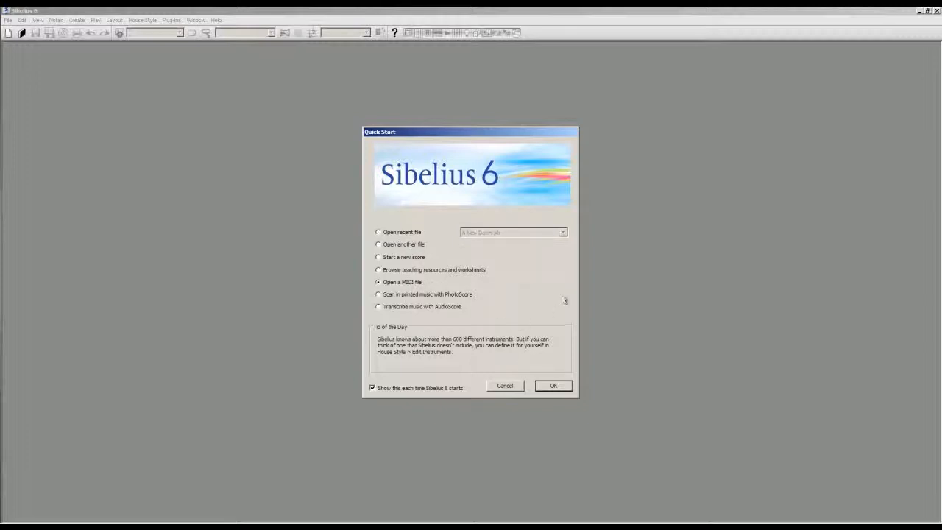
{"action": "left_click", "coordinate": [555, 386]}
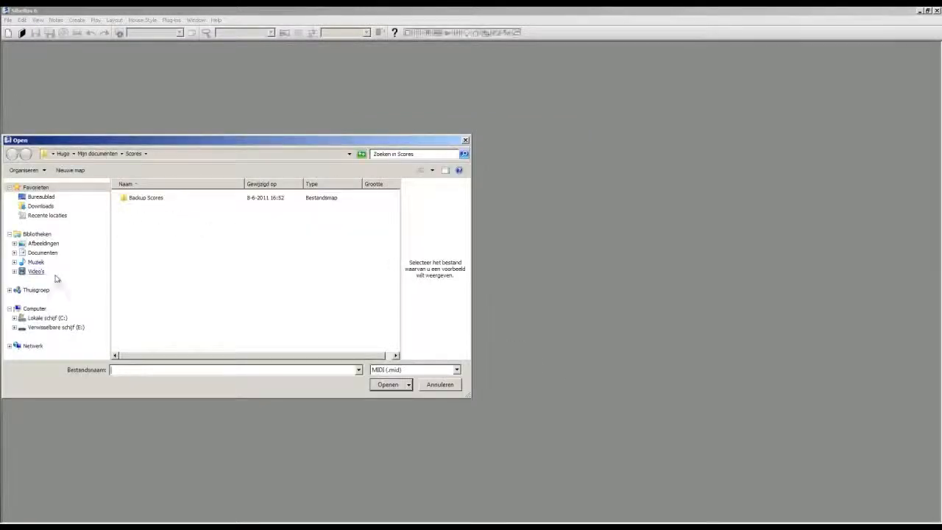
{"action": "left_click", "coordinate": [46, 198]}
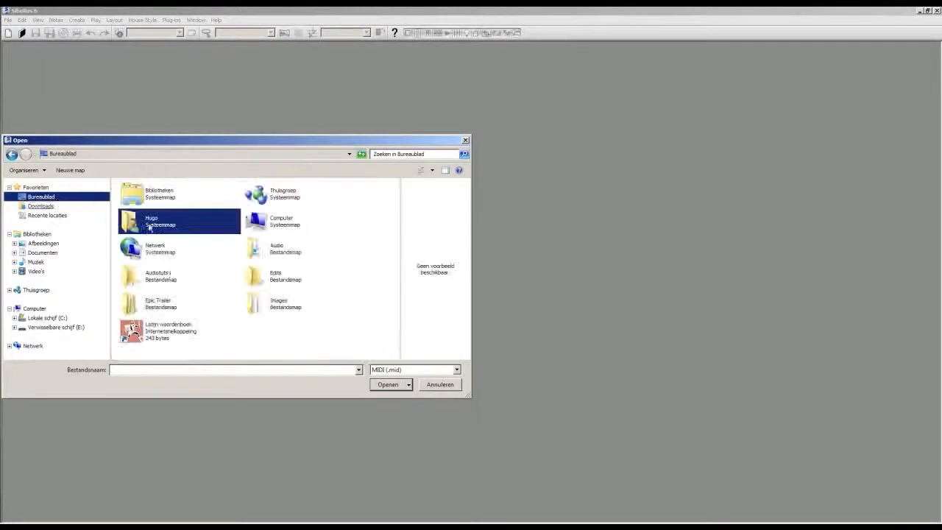
{"action": "double_click", "coordinate": [177, 279]}
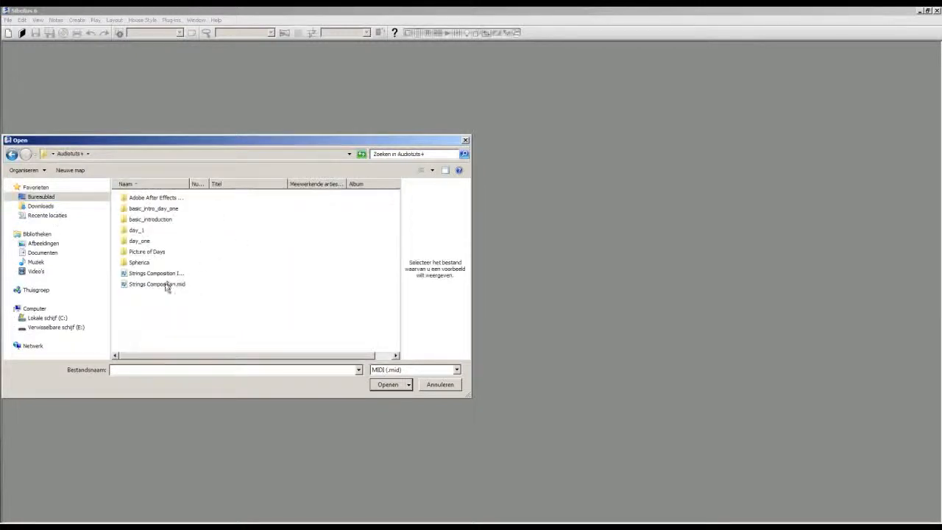
{"action": "left_click", "coordinate": [168, 284]}
{"action": "left_click", "coordinate": [170, 273]}
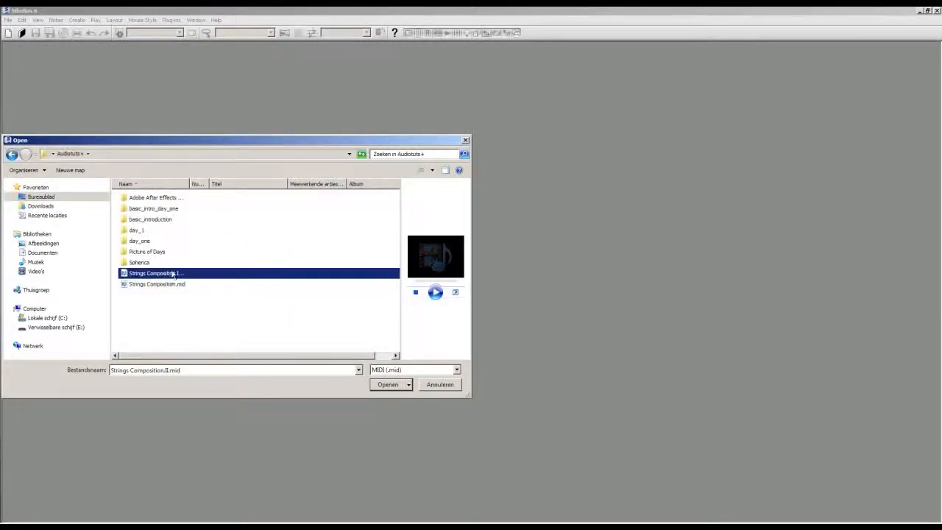
{"action": "left_click", "coordinate": [388, 385]}
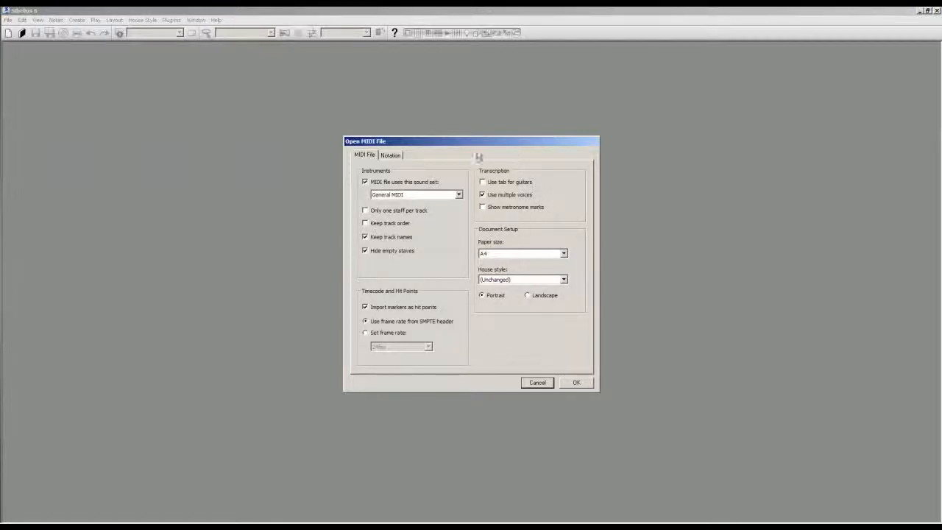
- Review the transcription options and the available paper sizes in the MIDI import settings
{"action": "left_click", "coordinate": [511, 186]}
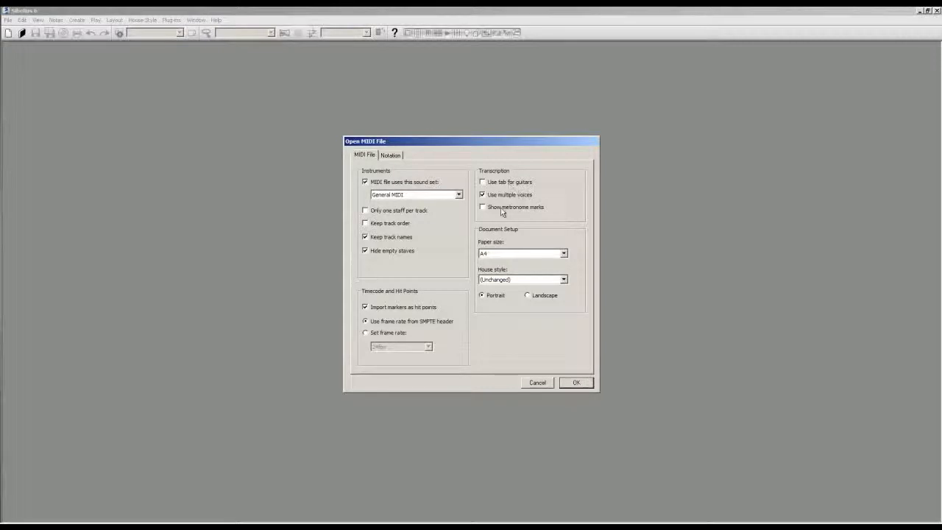
{"action": "left_click", "coordinate": [504, 210]}
{"action": "left_click", "coordinate": [504, 255]}
{"action": "left_click", "coordinate": [504, 255]}
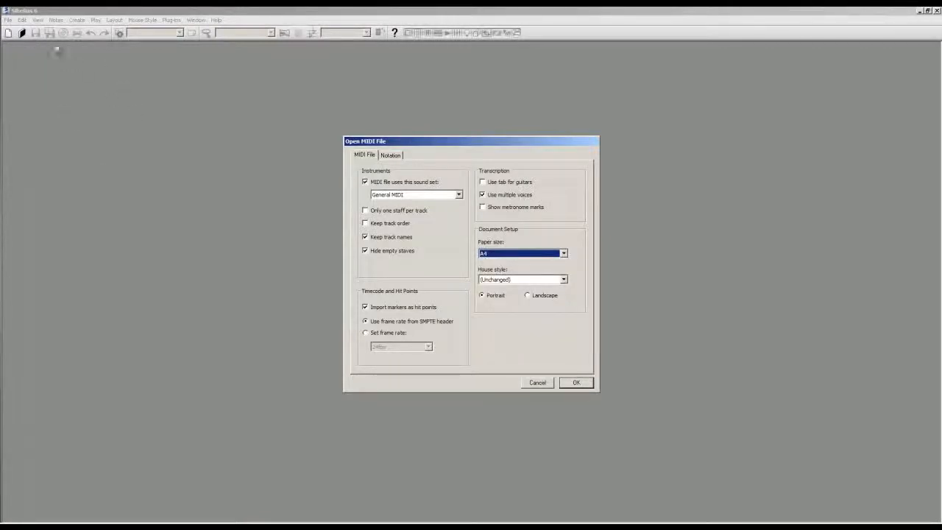
- In the notation settings of the MIDI import, keep Adjust rhythms on and set the minimum duration to a sixteenth note
{"action": "left_click", "coordinate": [396, 156]}
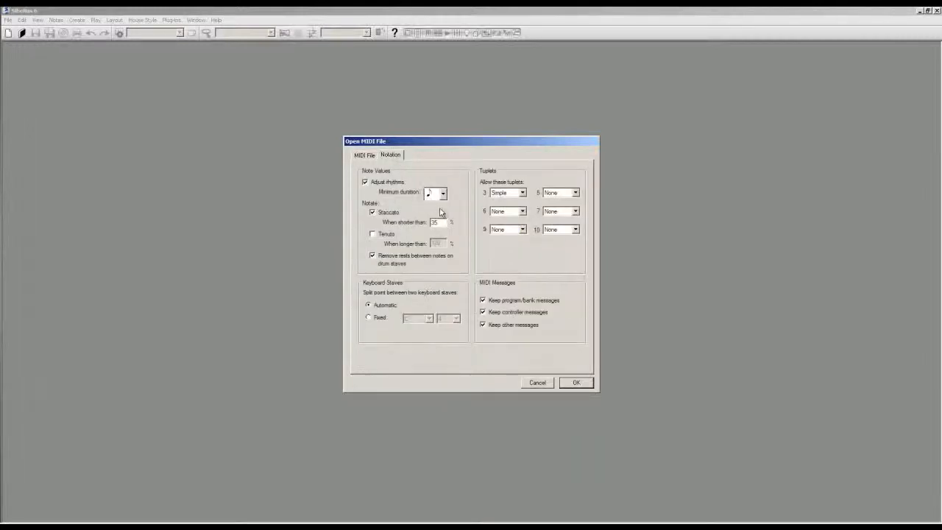
{"action": "left_click", "coordinate": [364, 182]}
{"action": "left_click", "coordinate": [365, 182]}
{"action": "left_click_drag", "start_coordinate": [465, 139], "coordinate": [462, 128]}
{"action": "left_click", "coordinate": [442, 184]}
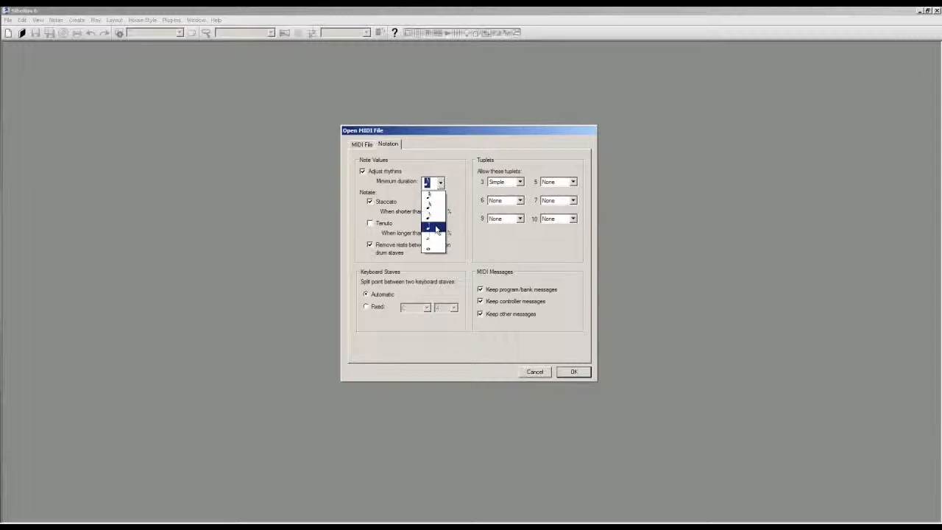
{"action": "left_click", "coordinate": [435, 217]}
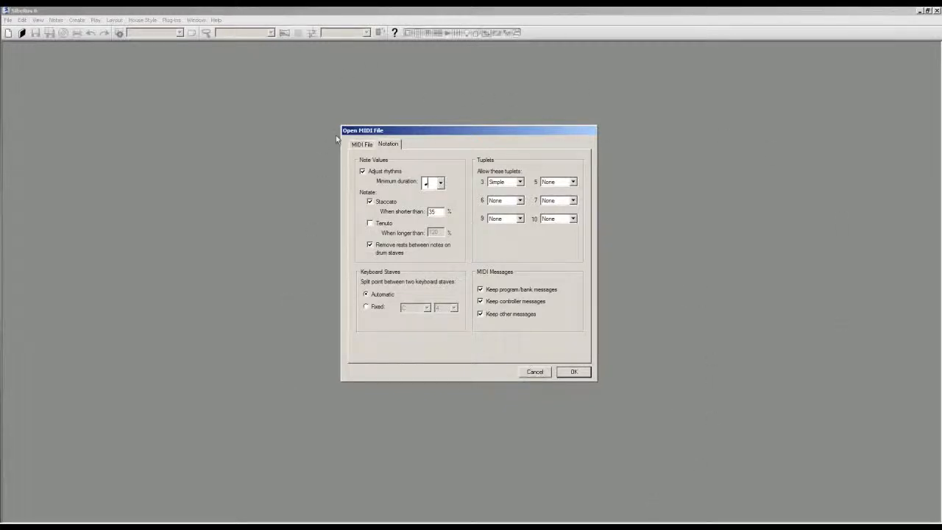
{"action": "left_click", "coordinate": [440, 182]}
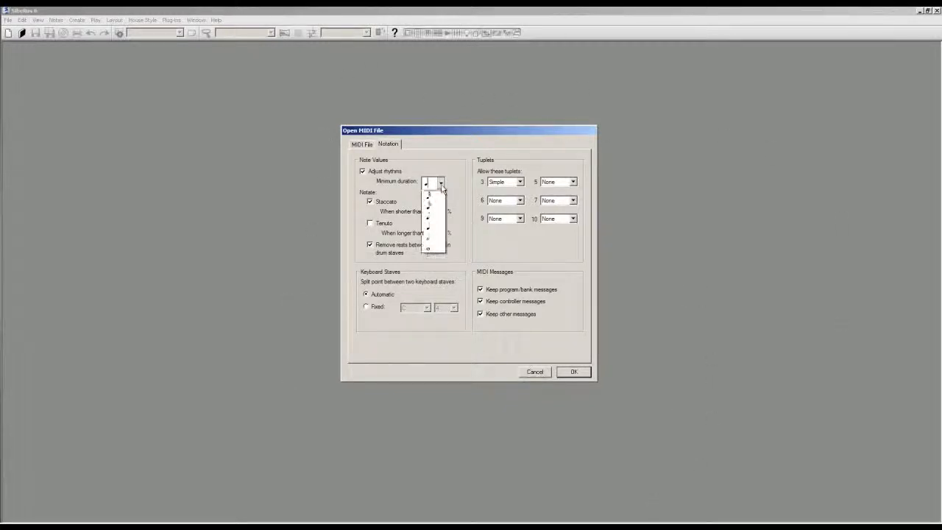
{"action": "left_click", "coordinate": [430, 206]}
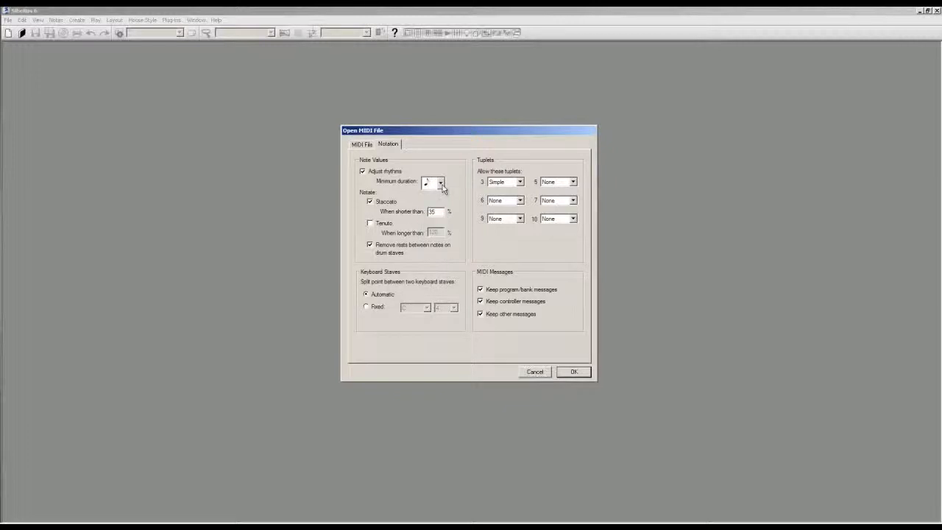
- Try different minimum durations for the adjusted rhythms: an eighth note, a quarter note, a thirty-second note and a whole note
{"action": "left_click", "coordinate": [440, 183]}
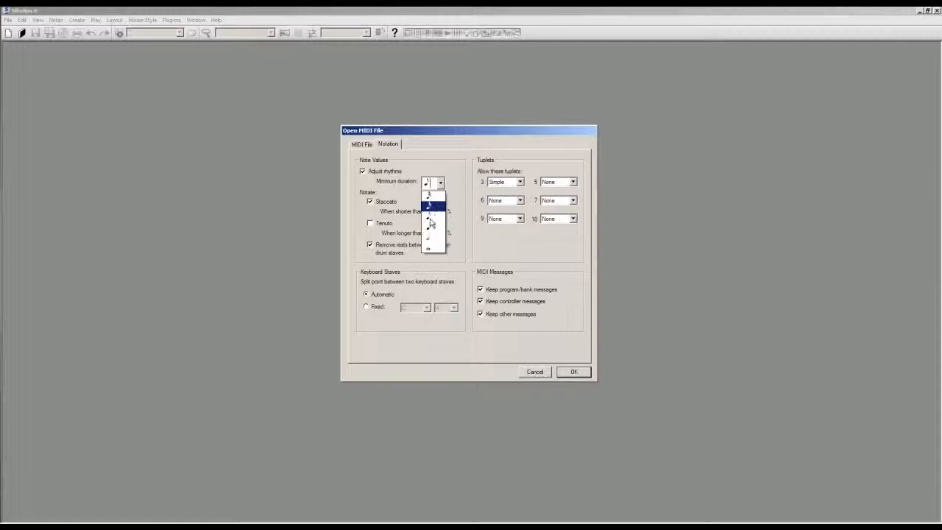
{"action": "left_click", "coordinate": [431, 222]}
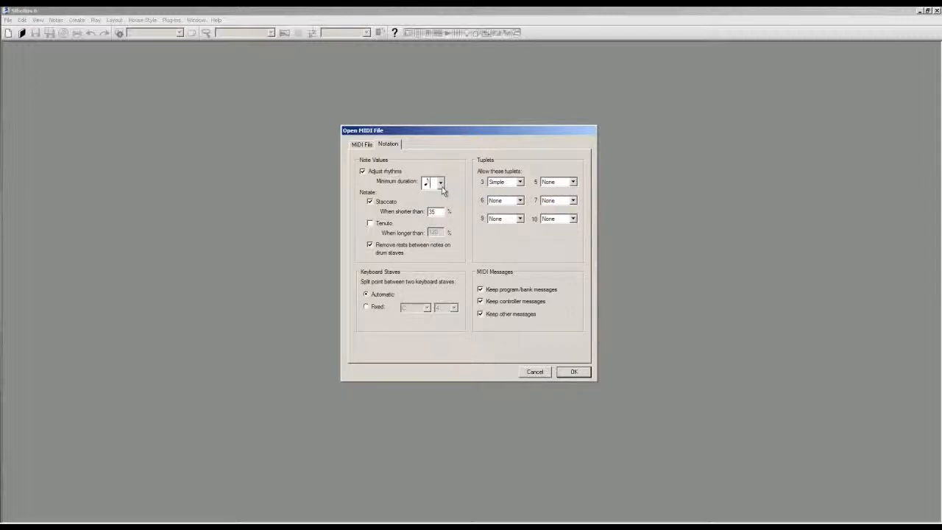
{"action": "left_click", "coordinate": [440, 183]}
{"action": "left_click", "coordinate": [440, 228]}
{"action": "left_click_drag", "start_coordinate": [477, 134], "coordinate": [602, 156]}
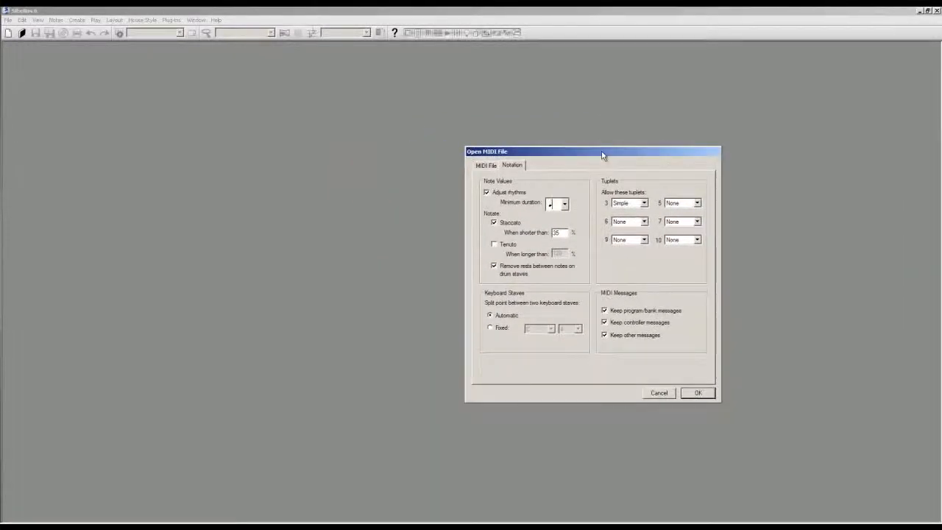
{"action": "left_click", "coordinate": [565, 206]}
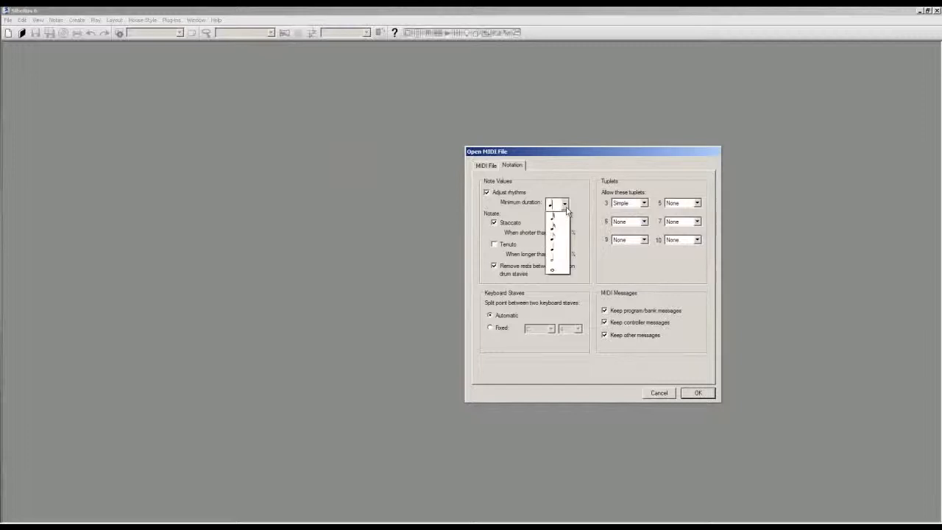
{"action": "left_click", "coordinate": [560, 220]}
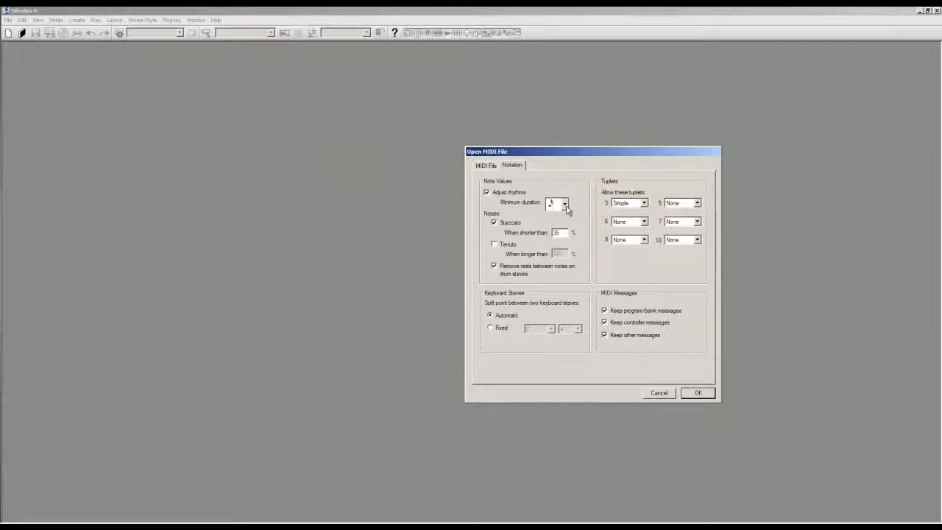
{"action": "left_click", "coordinate": [565, 205]}
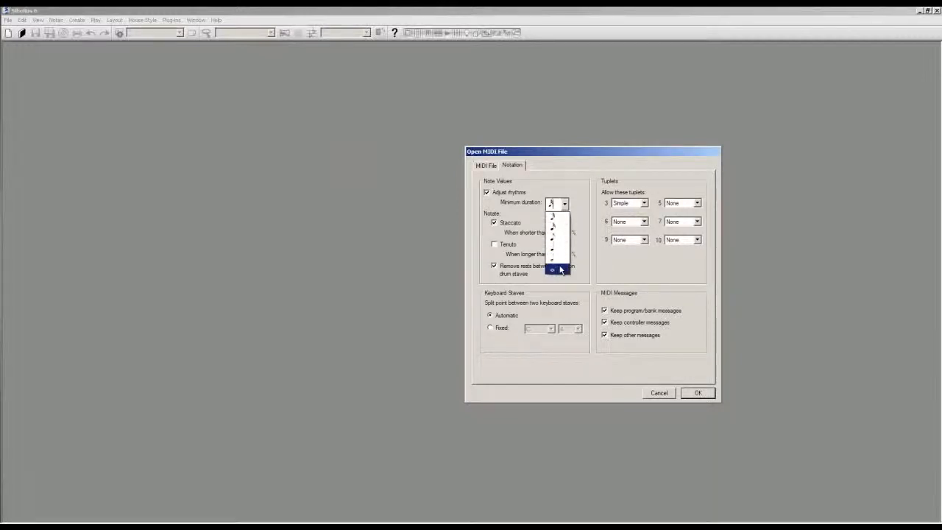
{"action": "left_click", "coordinate": [557, 269]}
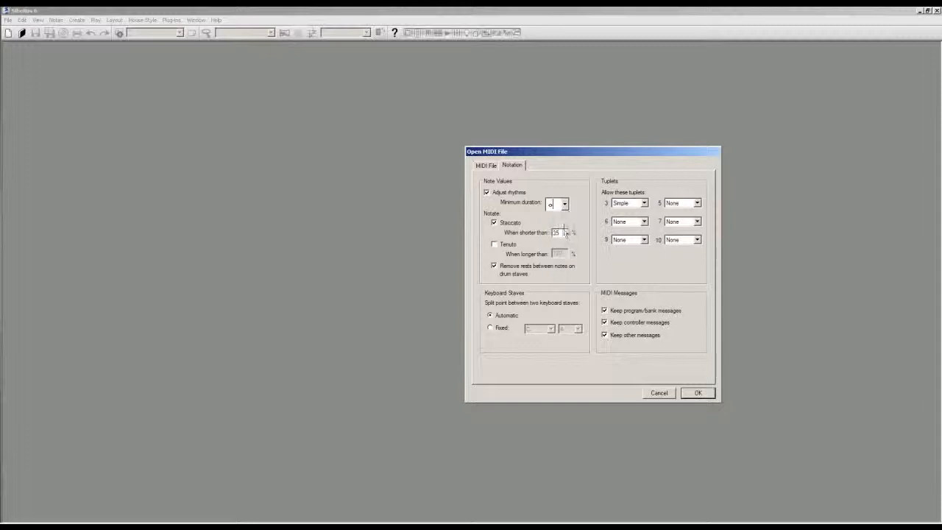
- Set the minimum duration to a quarter note and the triplet (3) tuplet option to None
{"action": "left_click", "coordinate": [565, 207]}
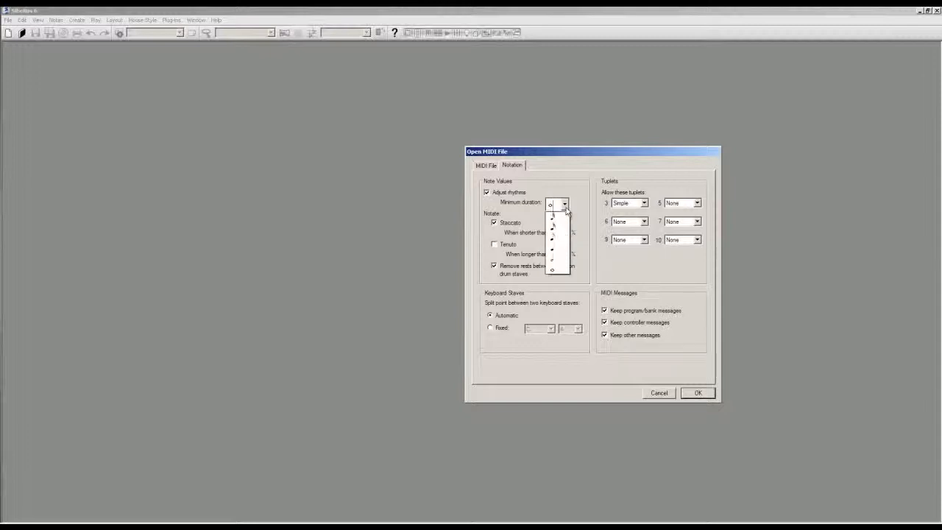
{"action": "left_click", "coordinate": [558, 251]}
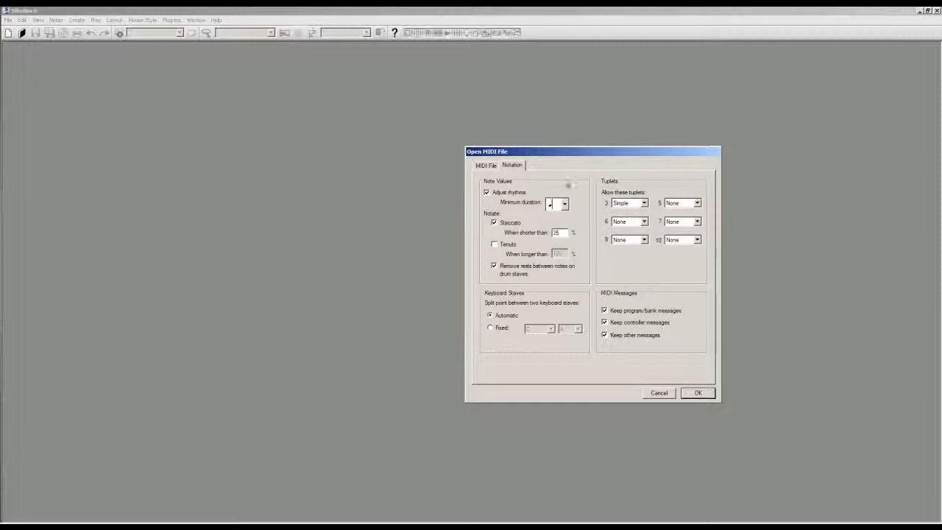
{"action": "left_click_drag", "start_coordinate": [578, 152], "coordinate": [408, 151]}
{"action": "left_click", "coordinate": [474, 201]}
{"action": "left_click", "coordinate": [459, 210]}
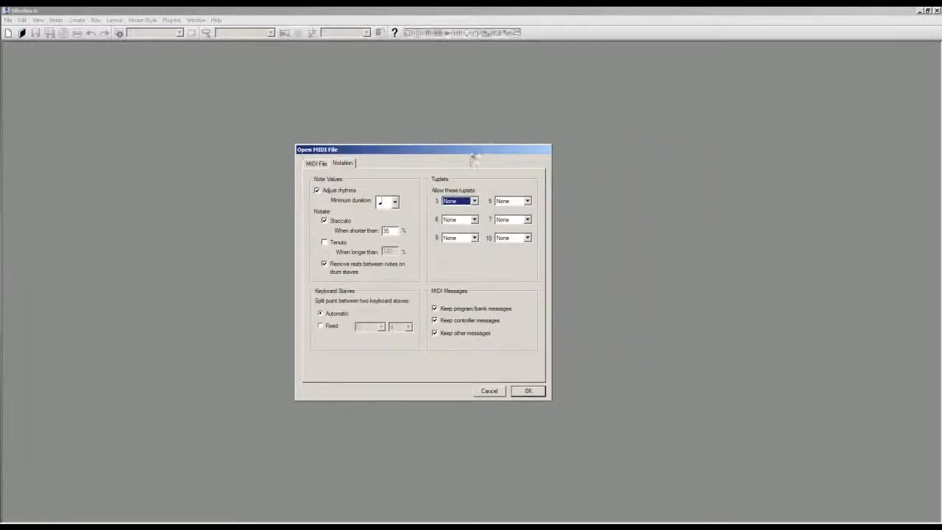
{"action": "left_click_drag", "start_coordinate": [475, 152], "coordinate": [534, 155]}
- Leave Adjust rhythms turned on and import the MIDI file with these notation settings
{"action": "left_click", "coordinate": [400, 195]}
{"action": "left_click", "coordinate": [400, 195]}
{"action": "left_click", "coordinate": [395, 197]}
{"action": "left_click", "coordinate": [400, 196]}
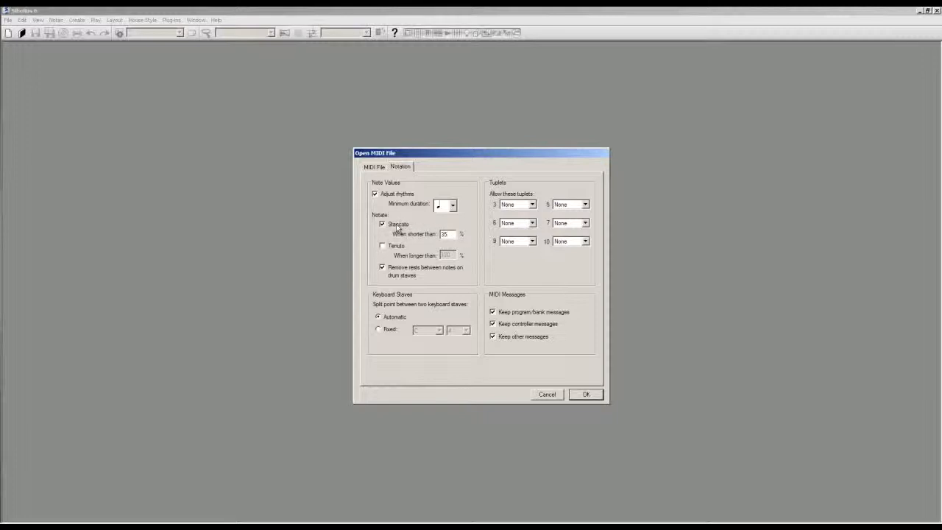
{"action": "left_click", "coordinate": [583, 395]}
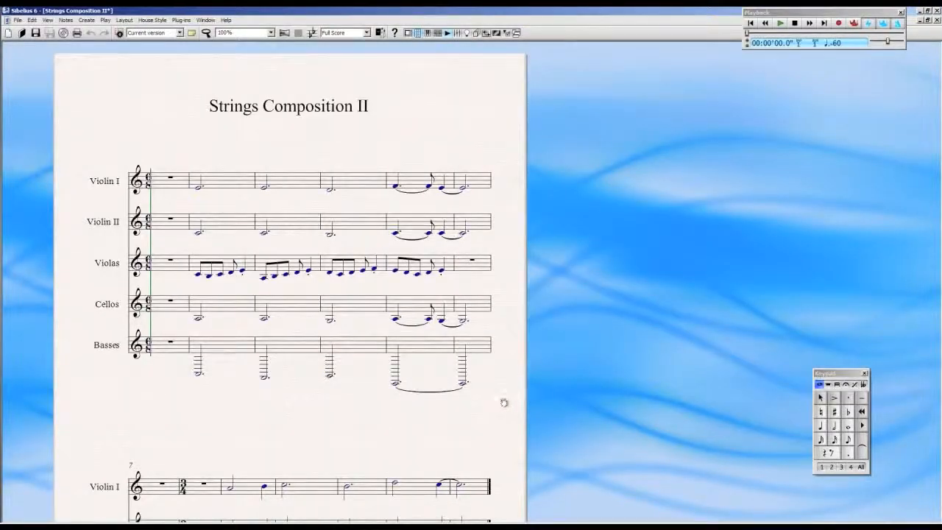
- Examine the imported score, checking the 6/8 time signature, the change to 3/4 and both systems of string parts
{"action": "left_click_drag", "start_coordinate": [504, 402], "coordinate": [577, 452]}
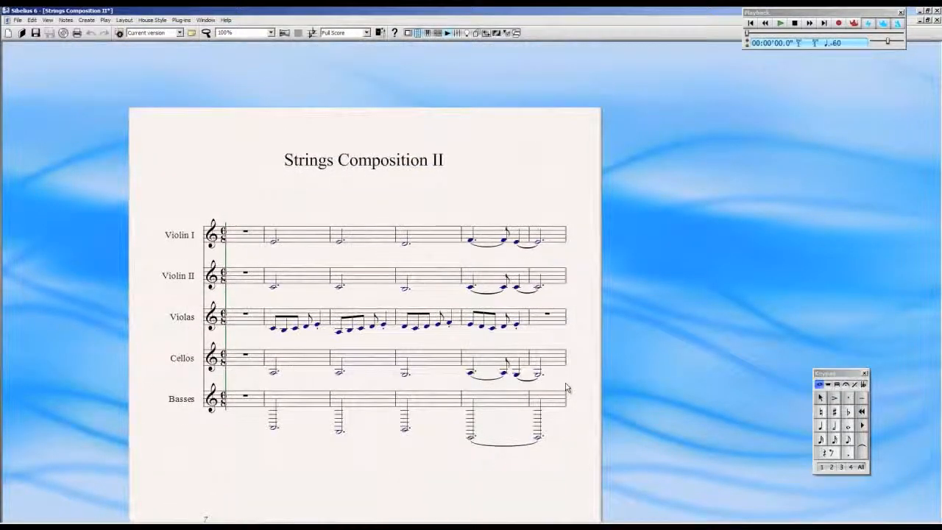
{"action": "left_click_drag", "start_coordinate": [590, 387], "coordinate": [590, 383]}
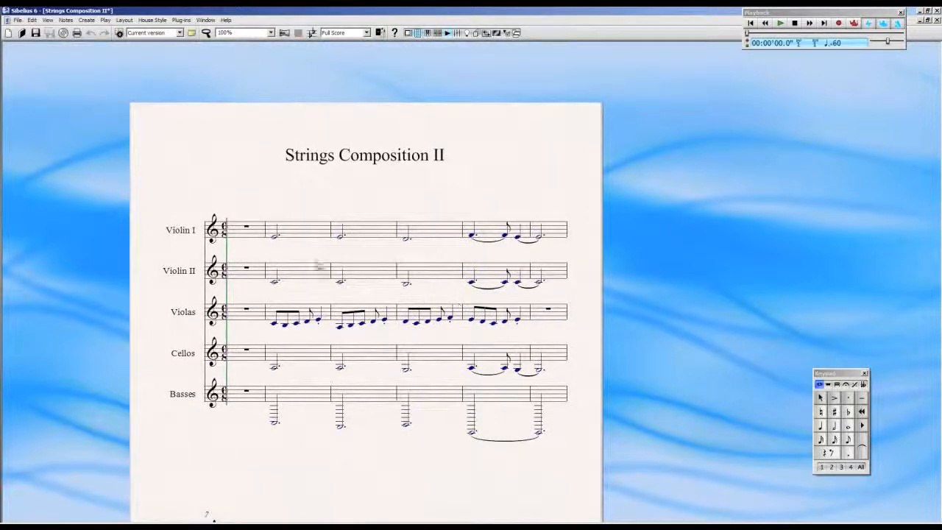
{"action": "left_click", "coordinate": [225, 272]}
{"action": "left_click_drag", "start_coordinate": [311, 408], "coordinate": [322, 236]}
{"action": "left_click_drag", "start_coordinate": [316, 336], "coordinate": [338, 401]}
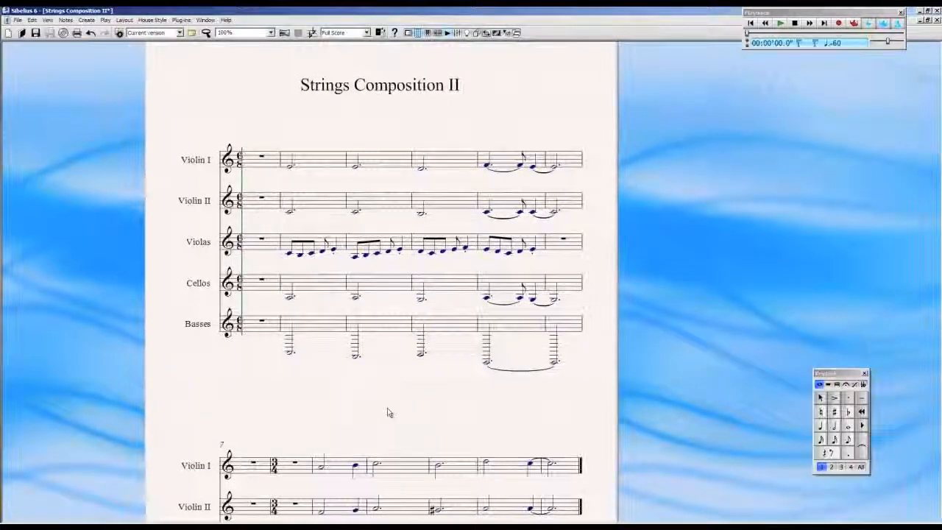
{"action": "left_click_drag", "start_coordinate": [387, 372], "coordinate": [408, 168]}
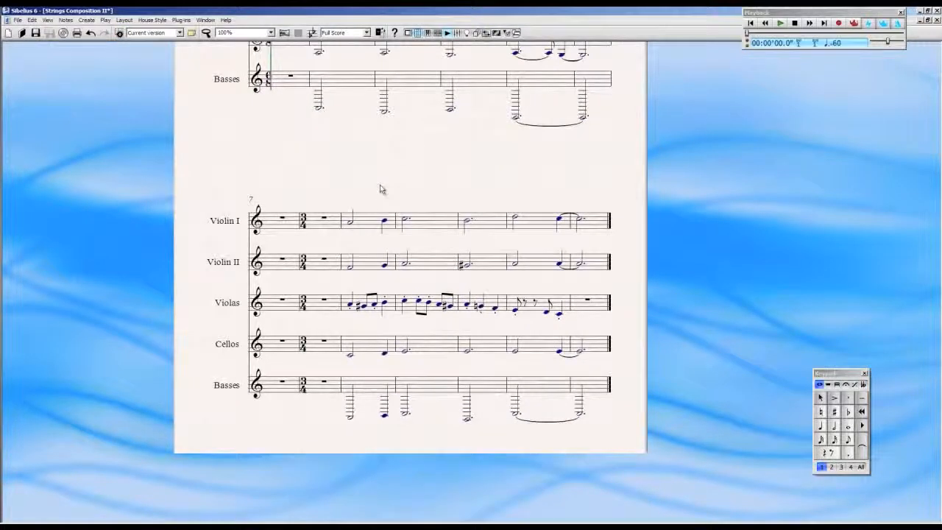
{"action": "left_click", "coordinate": [305, 226]}
{"action": "left_click", "coordinate": [351, 175]}
- Remove the staccato dots from the notes in bar 9 of the Violas staff
{"action": "left_click_drag", "start_coordinate": [379, 154], "coordinate": [336, 154]}
{"action": "scroll", "coordinate": [352, 292], "scroll_direction": "up", "scroll_amount": 6}
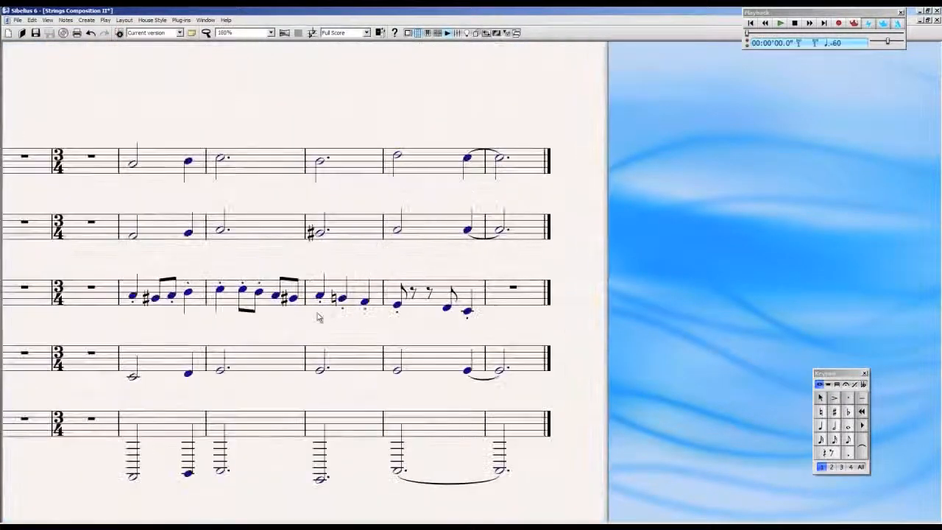
{"action": "left_click_drag", "start_coordinate": [179, 321], "coordinate": [254, 326]}
{"action": "left_click", "coordinate": [207, 308]}
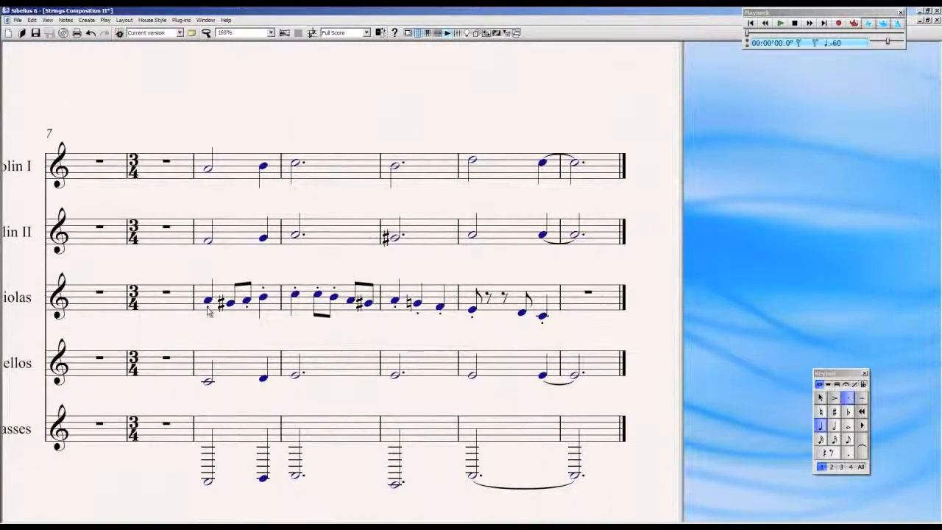
{"action": "key", "text": "Delete"}
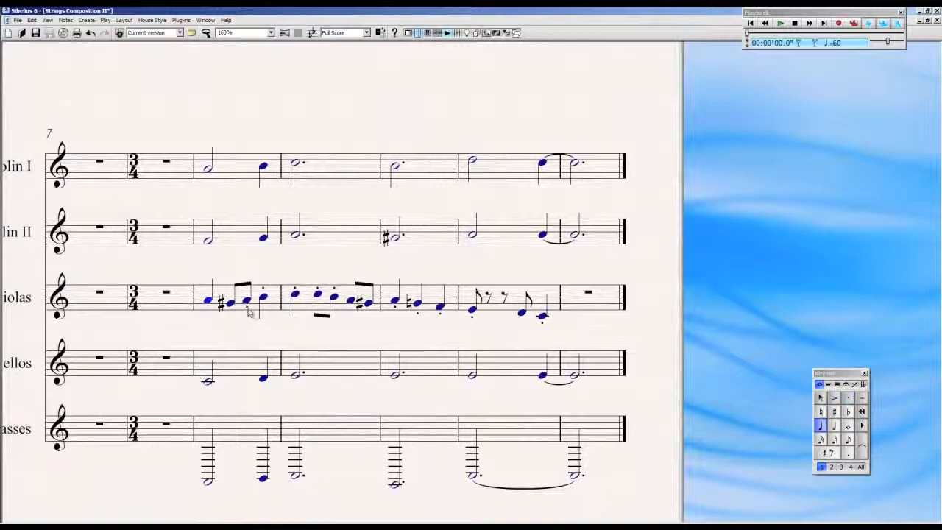
{"action": "left_click", "coordinate": [246, 307]}
{"action": "key", "text": "Delete"}
{"action": "left_click", "coordinate": [263, 297]}
- Remove the staccato dots from the first three Violas notes in bar 10
{"action": "left_click", "coordinate": [296, 293]}
{"action": "key", "text": "KP_Multiply"}
{"action": "left_click", "coordinate": [319, 293]}
{"action": "key", "text": "KP_Multiply"}
{"action": "left_click", "coordinate": [334, 296]}
{"action": "key", "text": "KP_Multiply"}
- Remove the staccato dots from the three Violas notes in bar 11
{"action": "left_click", "coordinate": [395, 308]}
{"action": "key", "text": "Delete"}
{"action": "left_click", "coordinate": [418, 313]}
{"action": "key", "text": "Delete"}
{"action": "left_click", "coordinate": [441, 314]}
{"action": "left_click", "coordinate": [440, 314]}
{"action": "key", "text": "Delete"}
- Remove the staccato dots from the first and last Violas notes in bar 12
{"action": "left_click", "coordinate": [471, 318]}
{"action": "key", "text": "KP_Multiply"}
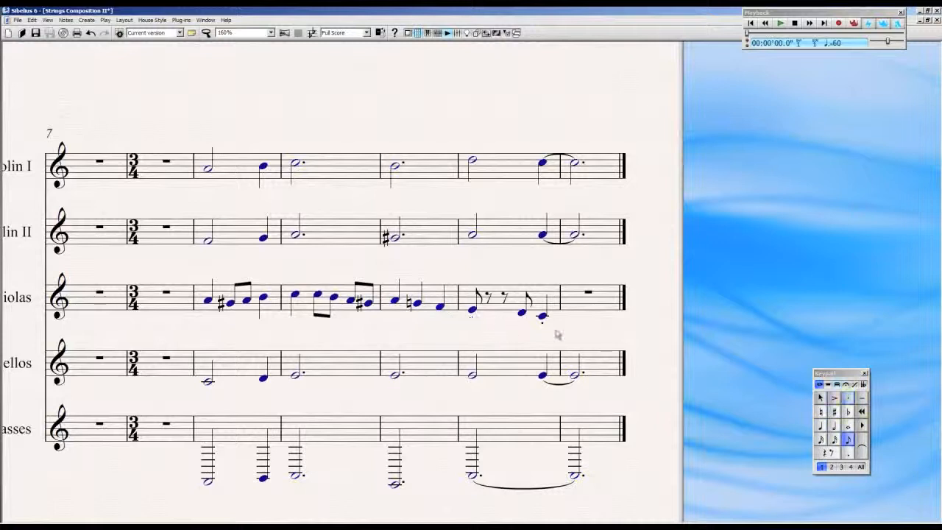
{"action": "left_click", "coordinate": [541, 315]}
{"action": "left_click", "coordinate": [530, 278]}
- Add the subtitle "Hello World" beneath the title on the first page
{"action": "scroll", "coordinate": [528, 277], "scroll_direction": "down", "scroll_amount": 3}
{"action": "left_click_drag", "start_coordinate": [461, 157], "coordinate": [472, 451]}
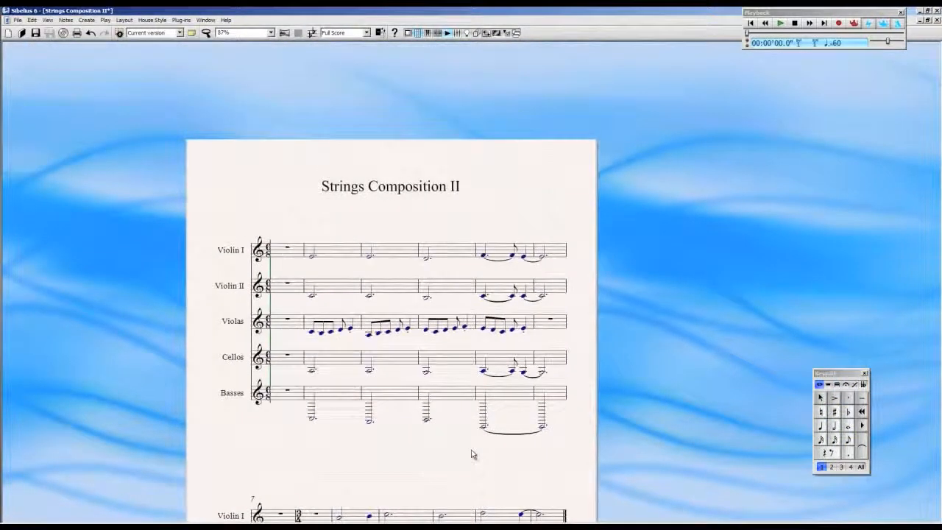
{"action": "scroll", "coordinate": [468, 217], "scroll_direction": "up", "scroll_amount": 2}
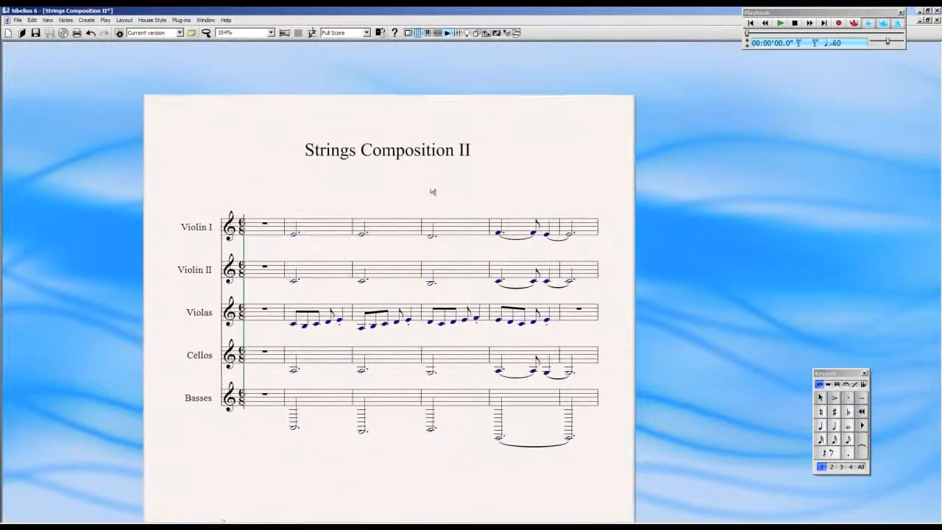
{"action": "right_click", "coordinate": [427, 193]}
{"action": "mouse_move", "coordinate": [508, 298]}
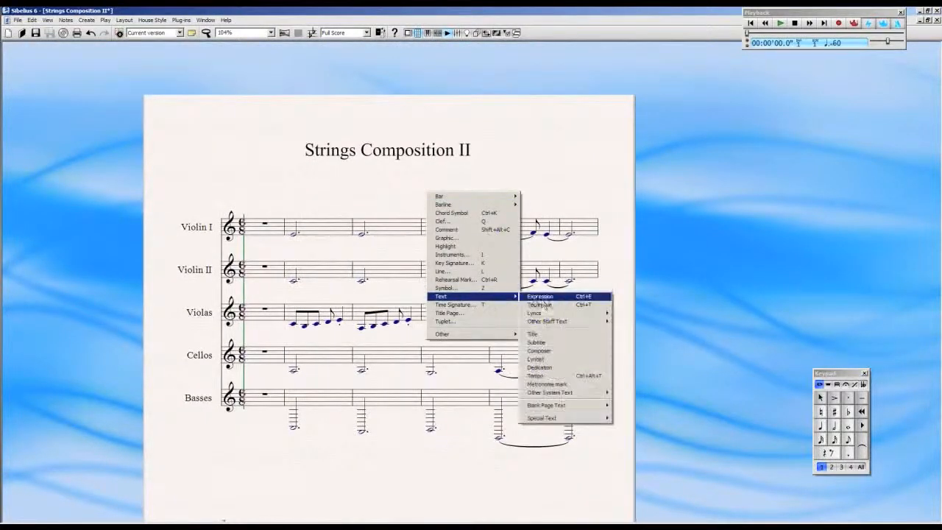
{"action": "left_click", "coordinate": [539, 343]}
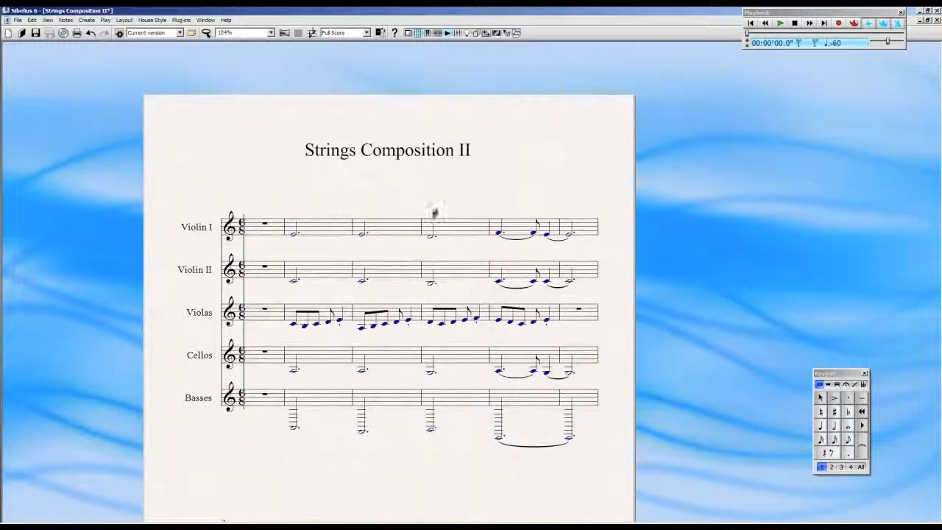
{"action": "left_click", "coordinate": [376, 173]}
{"action": "type", "text": "Hello World"}
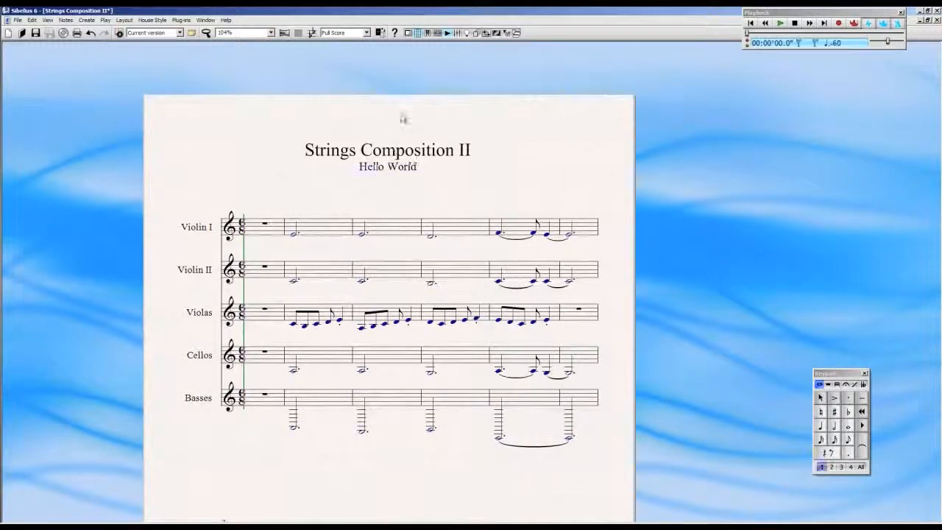
- Add the composer text "Me" above the end of the first system
{"action": "right_click", "coordinate": [404, 117]}
{"action": "mouse_move", "coordinate": [418, 220]}
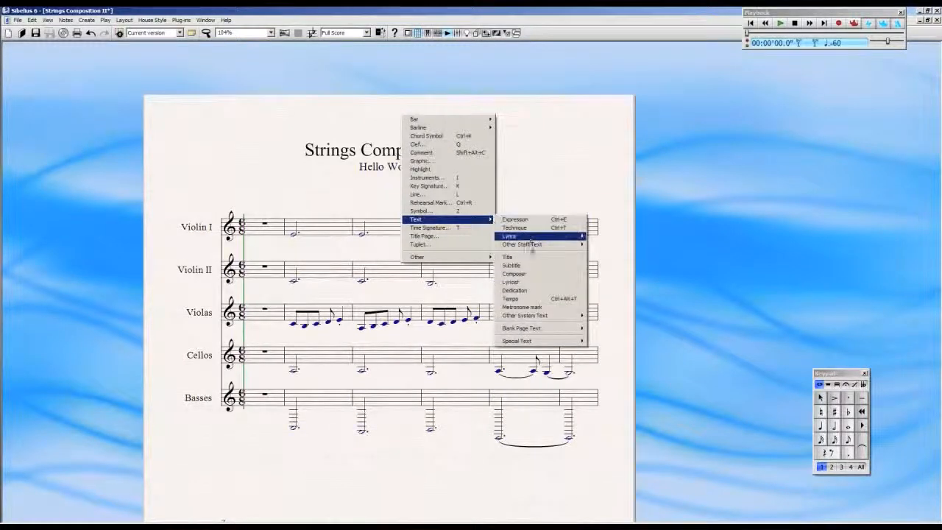
{"action": "left_click", "coordinate": [515, 274]}
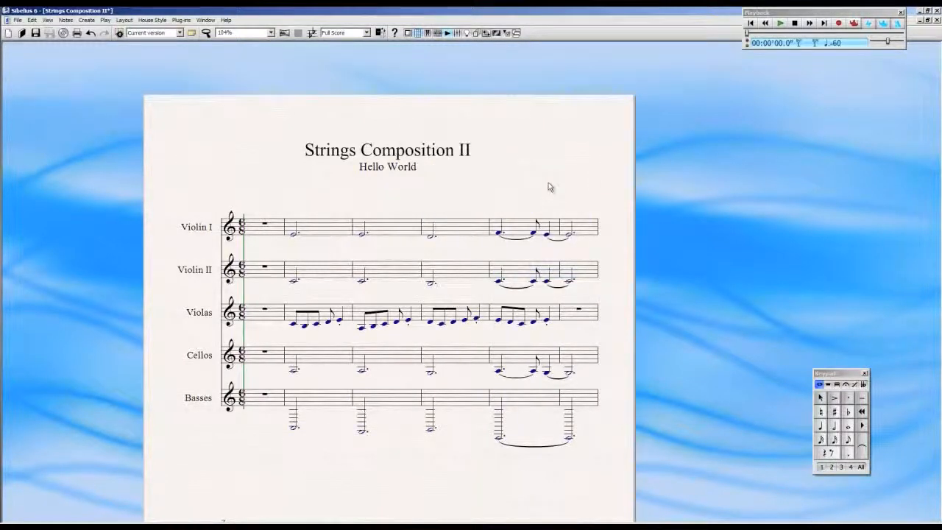
{"action": "key", "text": "Escape"}
{"action": "right_click", "coordinate": [535, 149]}
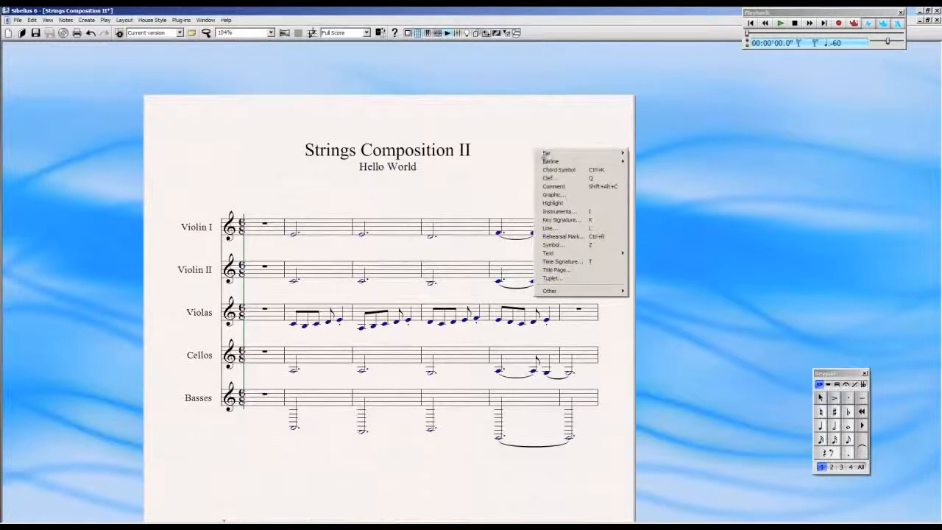
{"action": "left_click_drag", "start_coordinate": [472, 186], "coordinate": [512, 188]}
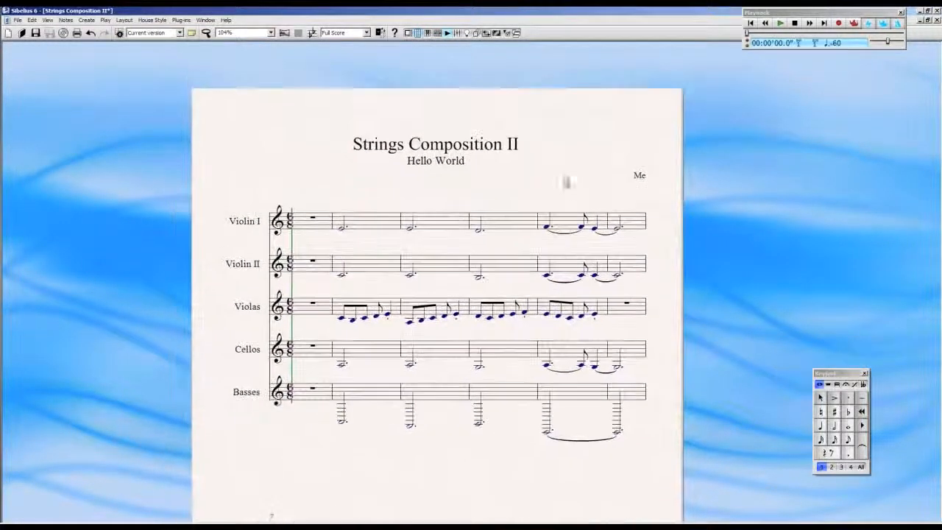
- Move the Playback window lower so that it clears the toolbar and window controls
{"action": "left_click_drag", "start_coordinate": [828, 13], "coordinate": [829, 96]}
{"action": "mouse_move", "coordinate": [582, 151]}
{"action": "left_mouse_down"}
{"action": "mouse_move", "coordinate": [609, 125]}
{"action": "mouse_move", "coordinate": [584, 140]}
{"action": "left_mouse_up"}
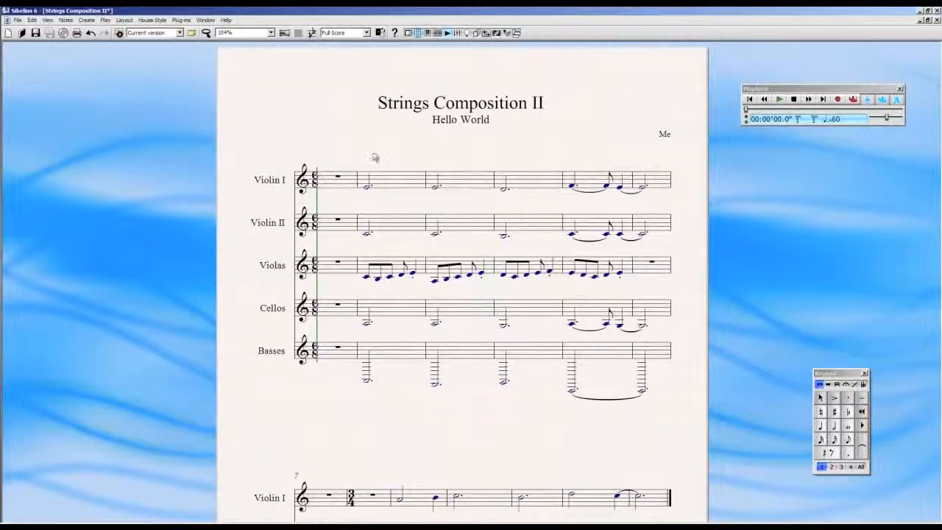
{"action": "left_click_drag", "start_coordinate": [373, 156], "coordinate": [353, 129]}
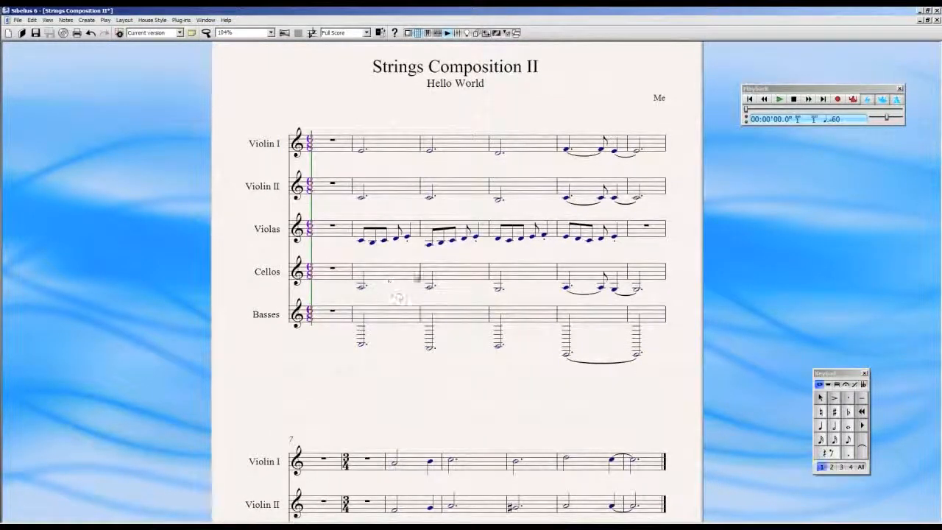
- Add a bass clef at the start of the Basses staff in the first system
{"action": "left_click", "coordinate": [279, 315]}
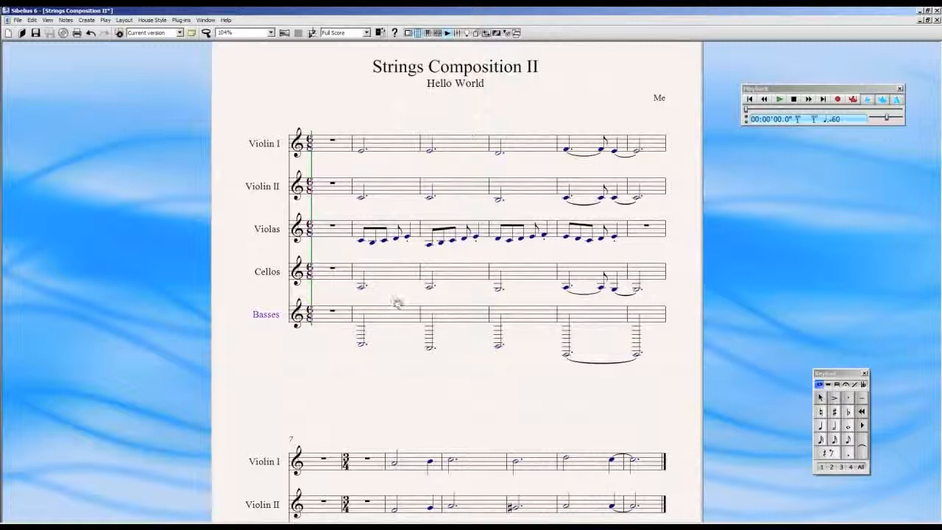
{"action": "right_click", "coordinate": [328, 337]}
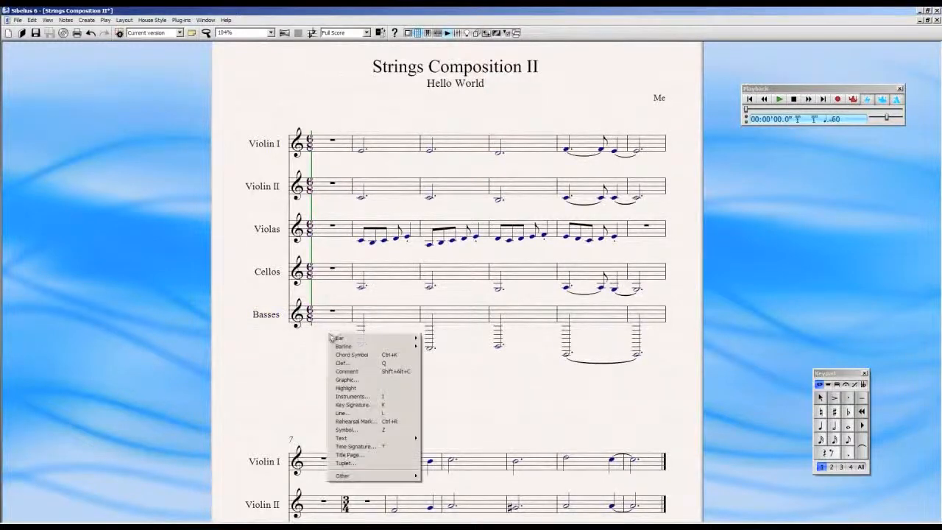
{"action": "left_click", "coordinate": [370, 363]}
{"action": "left_click", "coordinate": [430, 217]}
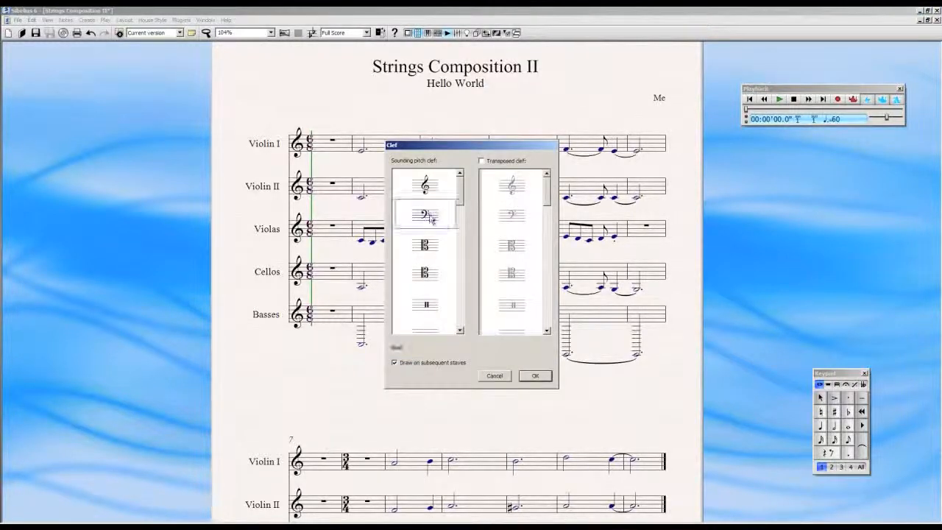
{"action": "left_click", "coordinate": [535, 375]}
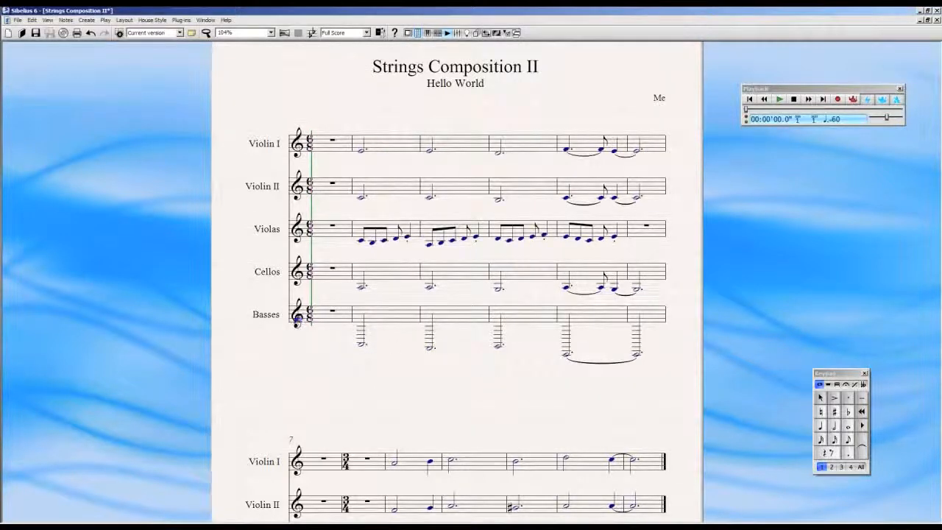
{"action": "left_click", "coordinate": [296, 315]}
- Move the Basses staff in the second system slightly closer to the Cellos staff
{"action": "scroll", "coordinate": [412, 300], "scroll_direction": "down", "scroll_amount": 5}
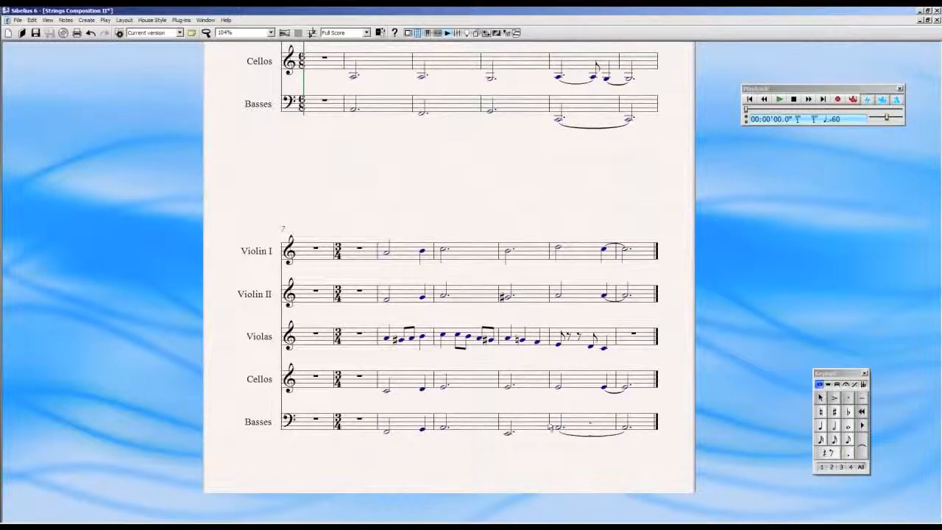
{"action": "left_click", "coordinate": [533, 425]}
{"action": "left_click_drag", "start_coordinate": [536, 420], "coordinate": [536, 418]}
{"action": "left_click", "coordinate": [533, 407]}
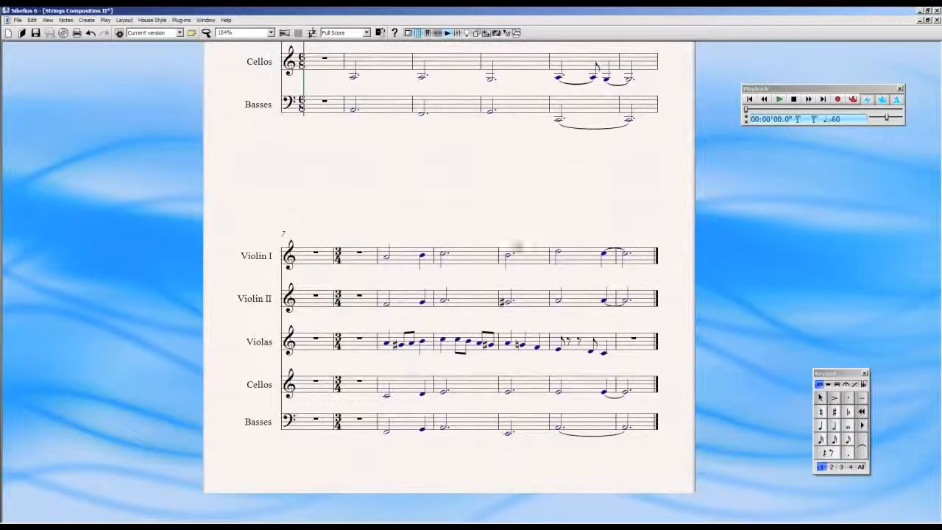
- Add a bass clef to the Cellos staff from the beginning of the score
{"action": "scroll", "coordinate": [498, 330], "scroll_direction": "up", "scroll_amount": 5}
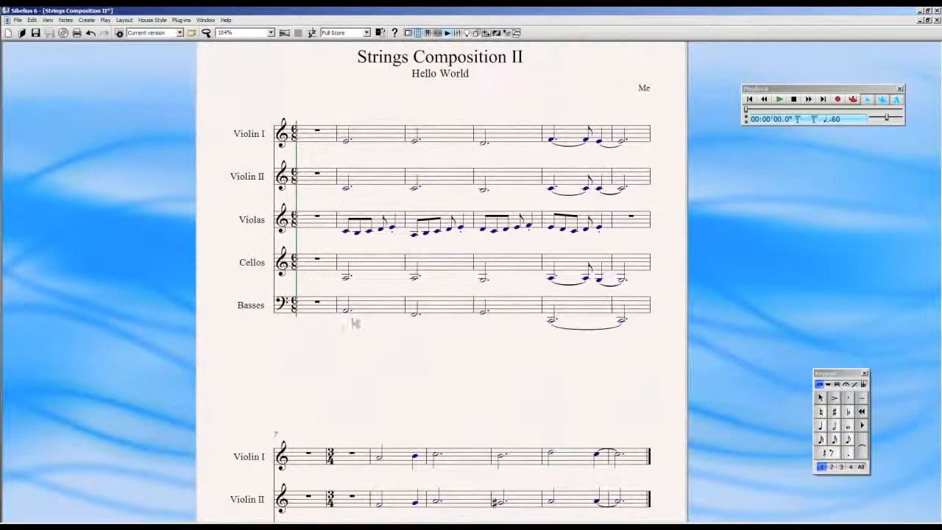
{"action": "scroll", "coordinate": [427, 300], "scroll_direction": "down", "scroll_amount": 3}
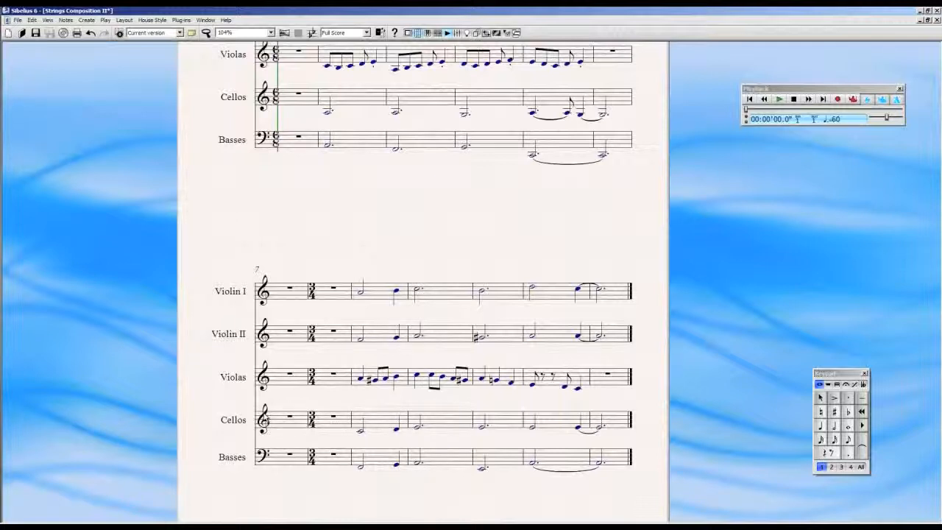
{"action": "left_click_drag", "start_coordinate": [318, 401], "coordinate": [314, 392]}
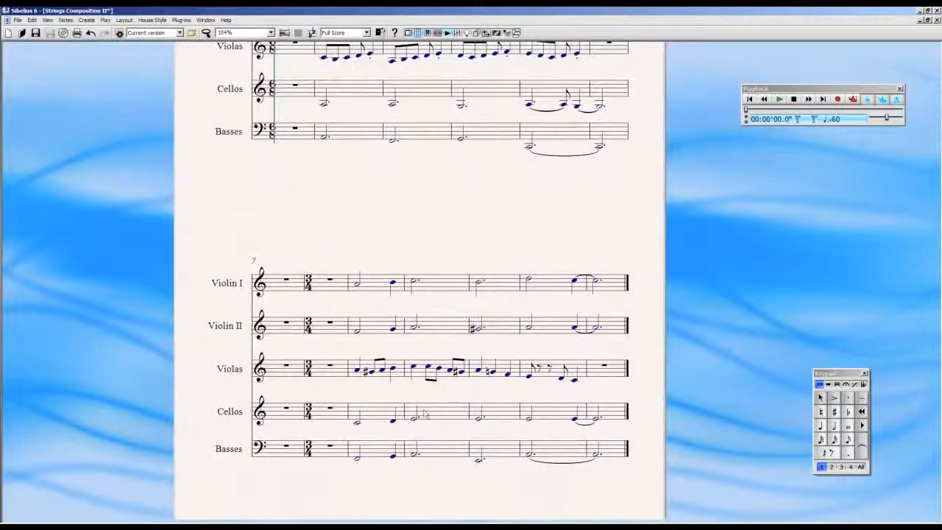
{"action": "left_click_drag", "start_coordinate": [452, 189], "coordinate": [454, 239]}
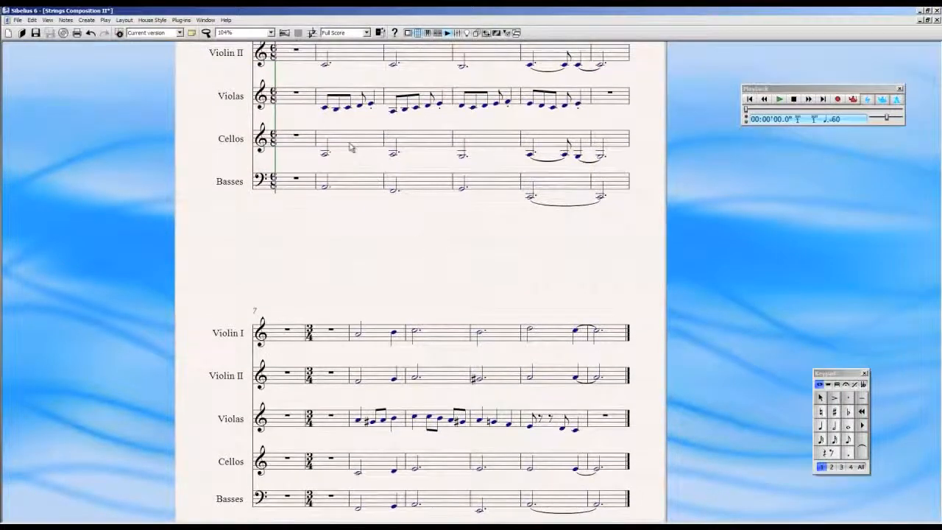
{"action": "left_click", "coordinate": [350, 147]}
{"action": "right_click", "coordinate": [349, 142]}
{"action": "left_click", "coordinate": [317, 195]}
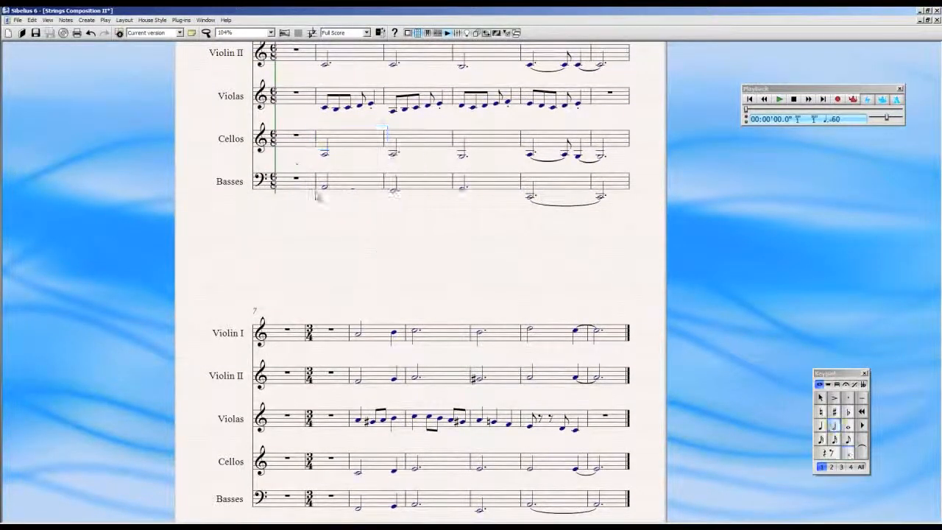
{"action": "right_click", "coordinate": [318, 215]}
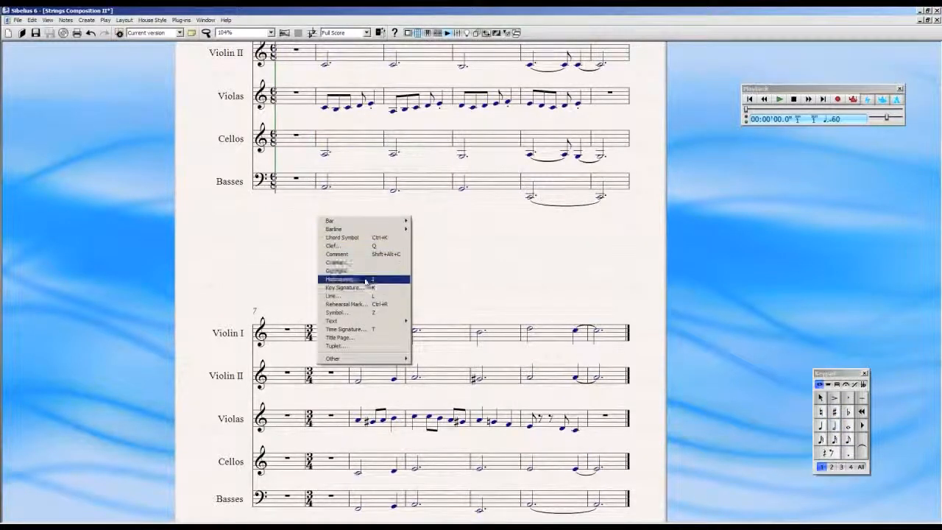
{"action": "left_click", "coordinate": [357, 245]}
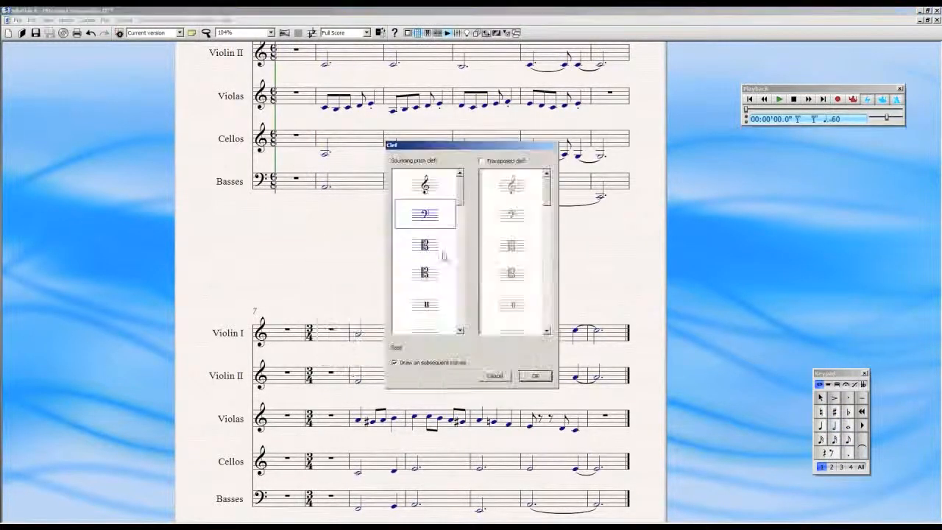
{"action": "left_click", "coordinate": [535, 376]}
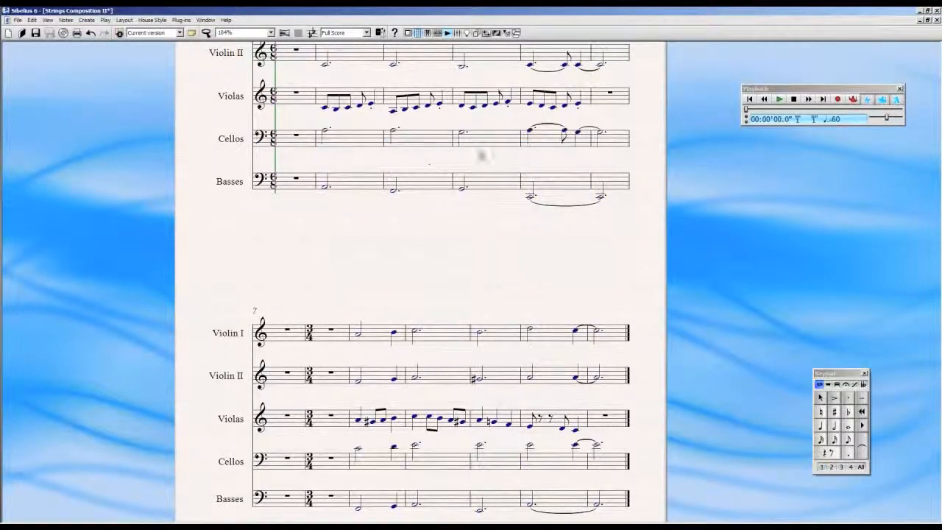
- Change the Cellos staff to a treble clef from bar 9 to the end
{"action": "left_click_drag", "start_coordinate": [527, 138], "coordinate": [524, 143]}
{"action": "left_click_drag", "start_coordinate": [529, 279], "coordinate": [556, 162]}
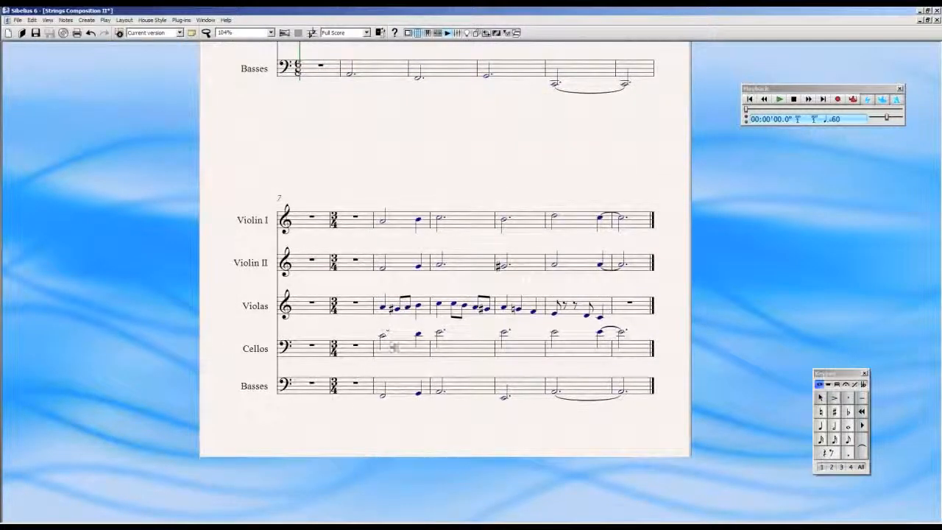
{"action": "left_click", "coordinate": [393, 346]}
{"action": "left_click", "coordinate": [625, 351], "text": "shift"}
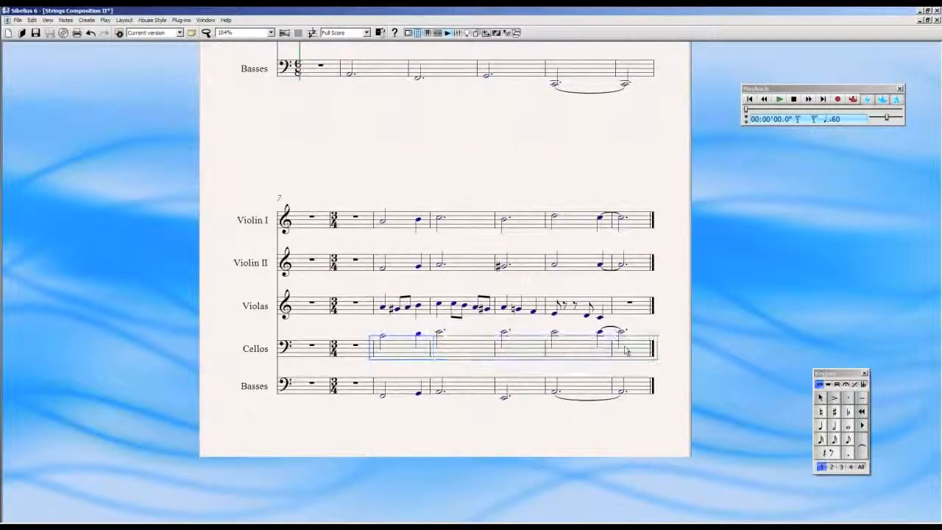
{"action": "right_click", "coordinate": [567, 329]}
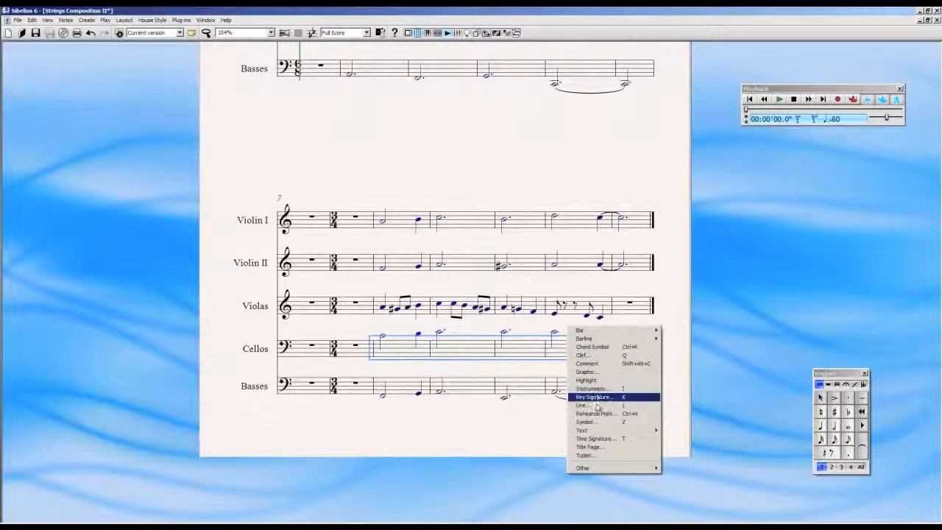
{"action": "left_click", "coordinate": [585, 355]}
{"action": "left_click", "coordinate": [434, 188]}
{"action": "left_click", "coordinate": [535, 376]}
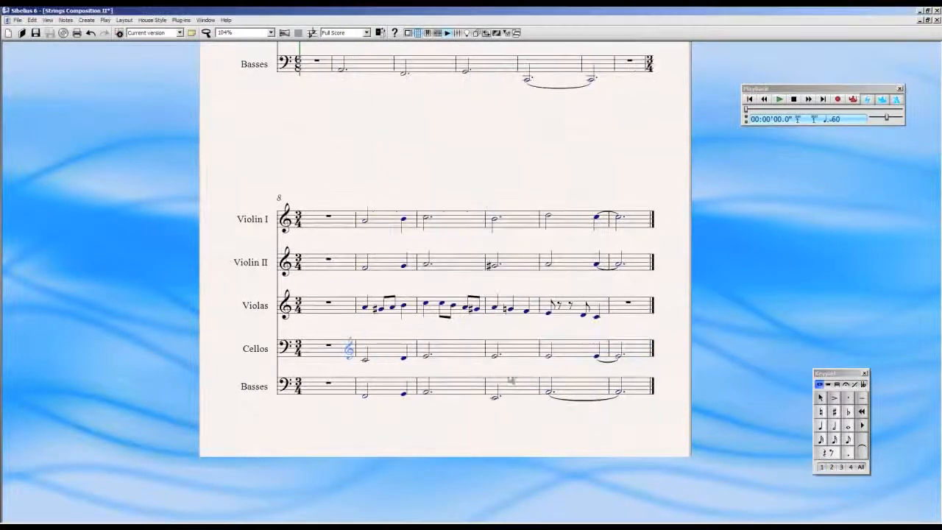
{"action": "key", "text": "Escape"}
- Examine the individual Violin I, Violin II and Violas parts one after another
{"action": "left_click_drag", "start_coordinate": [445, 142], "coordinate": [428, 273]}
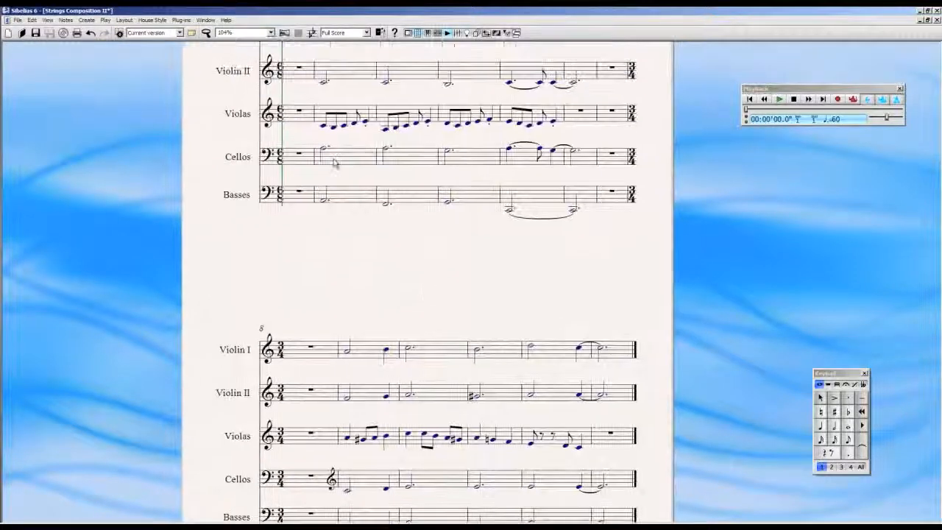
{"action": "left_click", "coordinate": [366, 32]}
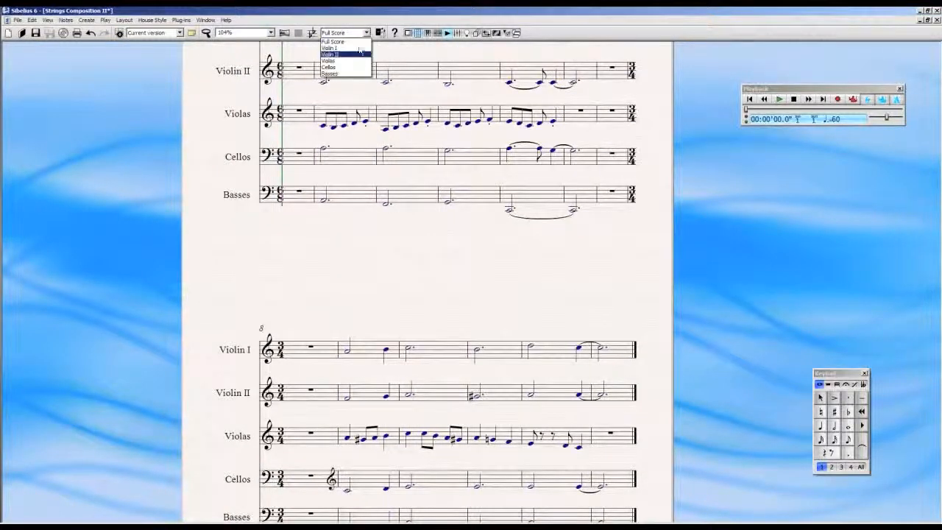
{"action": "left_click", "coordinate": [357, 48]}
{"action": "left_click", "coordinate": [361, 33]}
{"action": "left_click", "coordinate": [358, 54]}
{"action": "left_click", "coordinate": [359, 33]}
{"action": "left_click", "coordinate": [358, 61]}
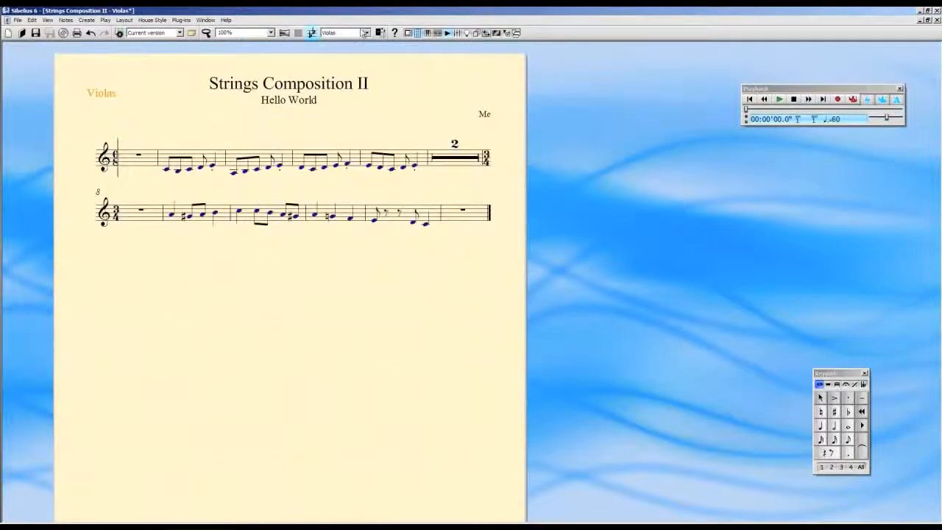
- Examine the clefs and layout of the Cellos and Basses parts and return to the full score
{"action": "left_click", "coordinate": [360, 32]}
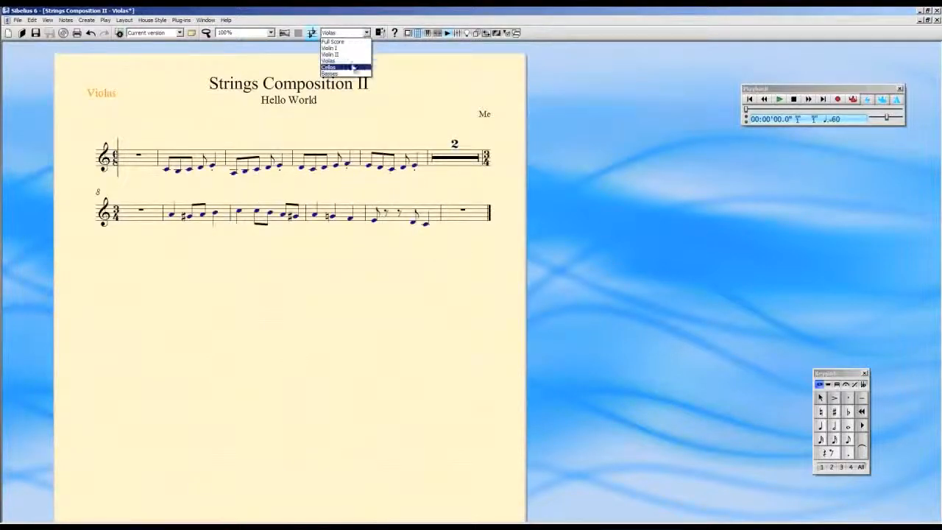
{"action": "left_click", "coordinate": [352, 67]}
{"action": "left_click_drag", "start_coordinate": [392, 122], "coordinate": [453, 130]}
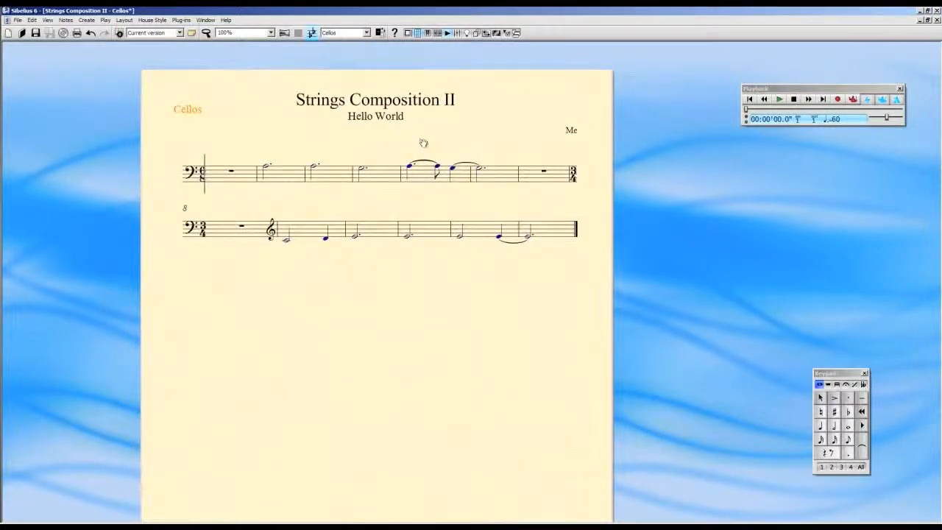
{"action": "left_click_drag", "start_coordinate": [423, 143], "coordinate": [432, 152]}
{"action": "left_click", "coordinate": [278, 242]}
{"action": "left_click", "coordinate": [286, 214]}
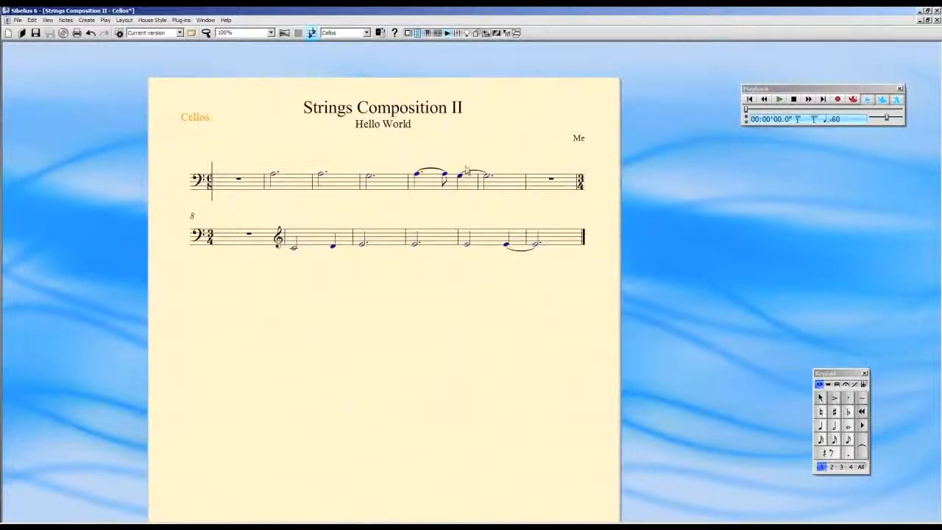
{"action": "left_click", "coordinate": [368, 33]}
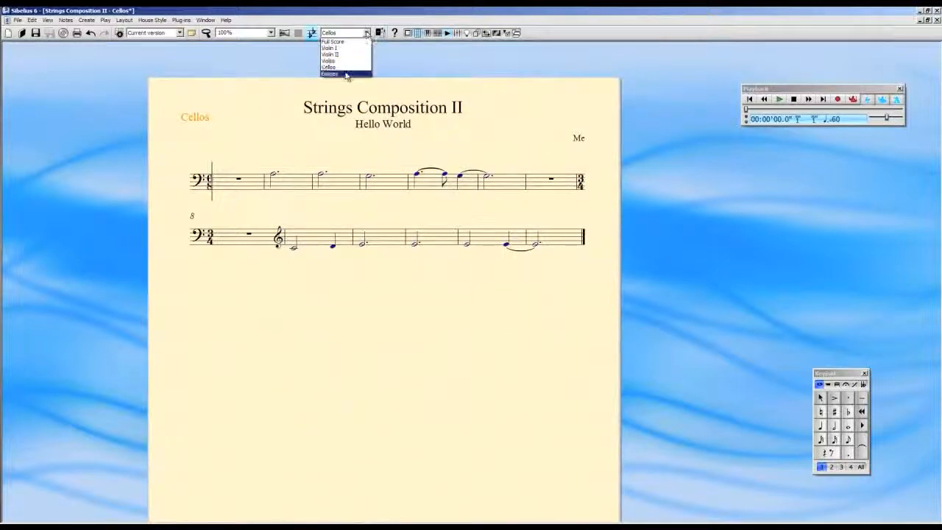
{"action": "left_click", "coordinate": [338, 77]}
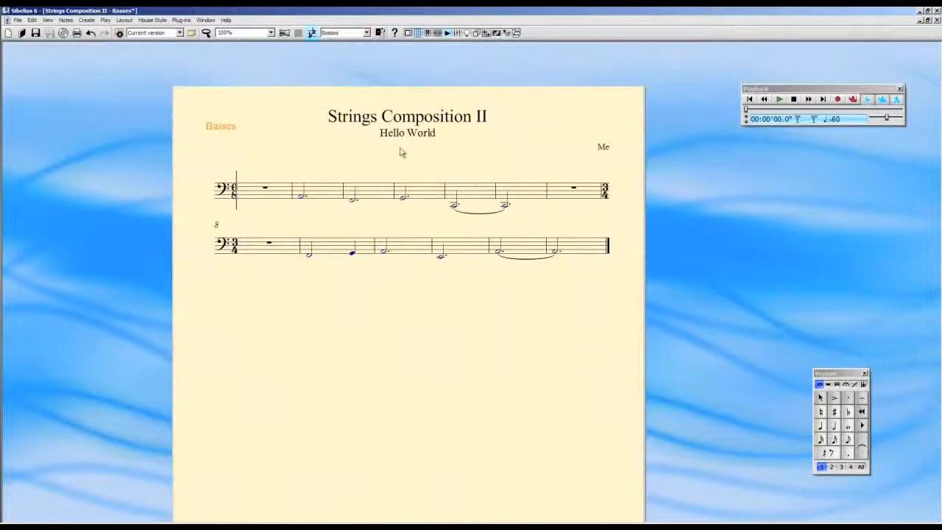
{"action": "left_click", "coordinate": [367, 33]}
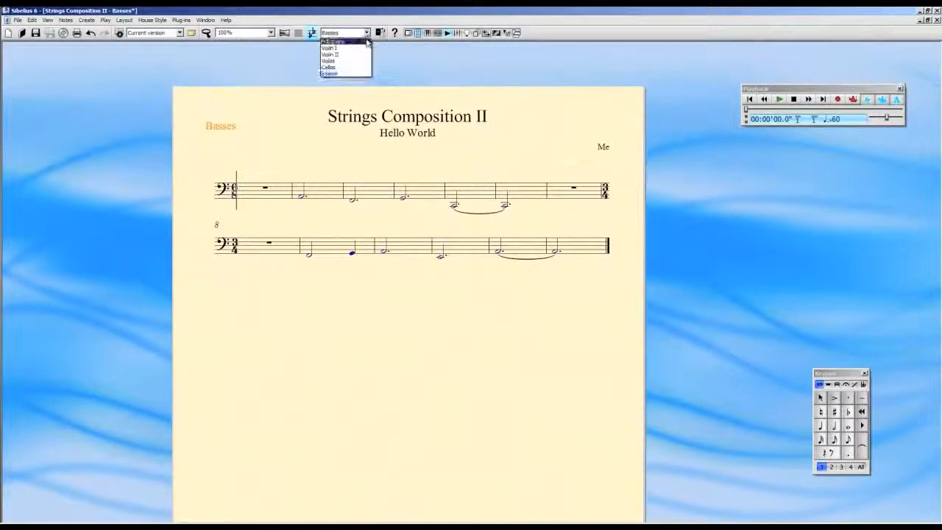
{"action": "left_click", "coordinate": [332, 41]}
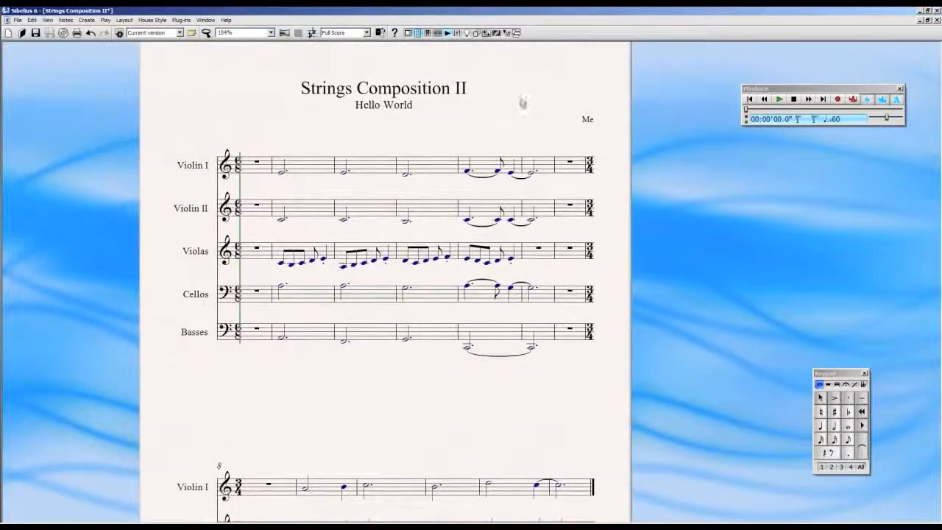
- Remove the staccato dot from the last Violas note in each of bars 2 to 5
{"action": "left_click_drag", "start_coordinate": [373, 190], "coordinate": [374, 213]}
{"action": "key", "text": "ctrl+plus"}
{"action": "key", "text": "ctrl+plus"}
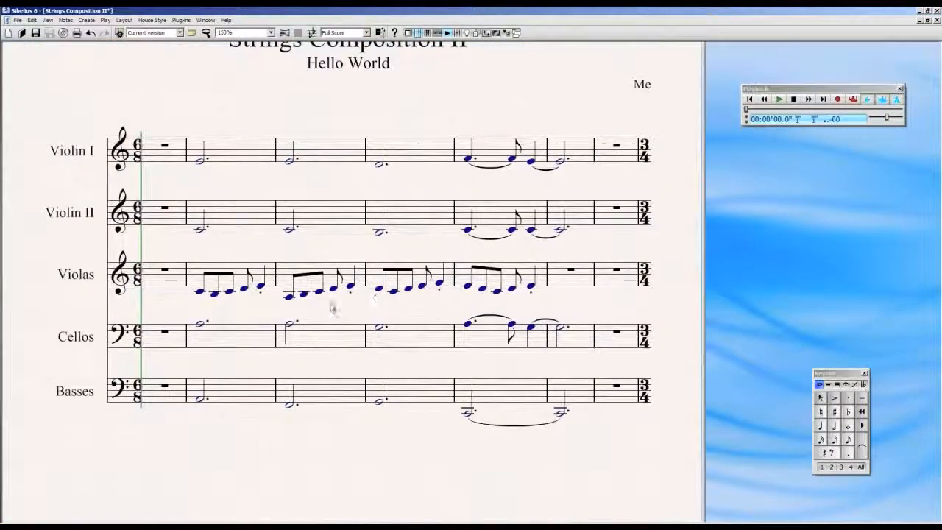
{"action": "left_click_drag", "start_coordinate": [278, 309], "coordinate": [274, 293]}
{"action": "left_click", "coordinate": [256, 271]}
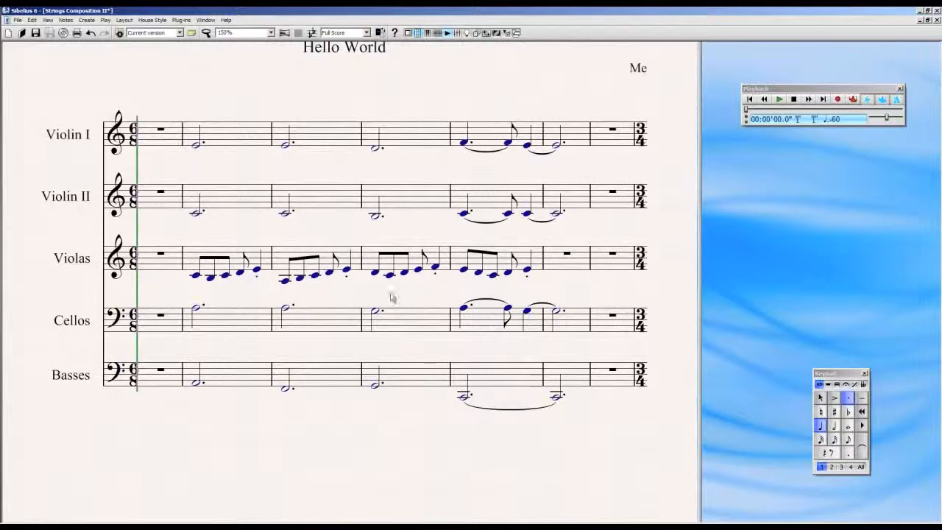
{"action": "left_click", "coordinate": [347, 277]}
{"action": "key", "text": "Delete"}
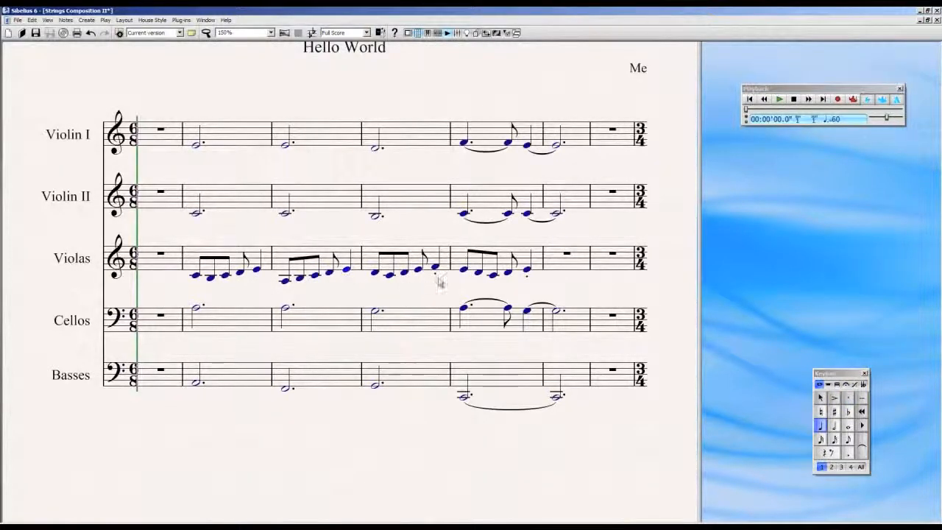
{"action": "left_click", "coordinate": [435, 273]}
{"action": "left_click", "coordinate": [527, 278]}
{"action": "left_click", "coordinate": [527, 277]}
{"action": "key", "text": "Delete"}
- Review the whole score at 90% zoom, from the title down to the last system
{"action": "left_click_drag", "start_coordinate": [559, 293], "coordinate": [582, 106]}
{"action": "left_click_drag", "start_coordinate": [407, 403], "coordinate": [426, 119]}
{"action": "scroll", "coordinate": [410, 206], "scroll_direction": "up", "scroll_amount": 10}
{"action": "scroll", "coordinate": [420, 202], "scroll_direction": "down", "scroll_amount": 2}
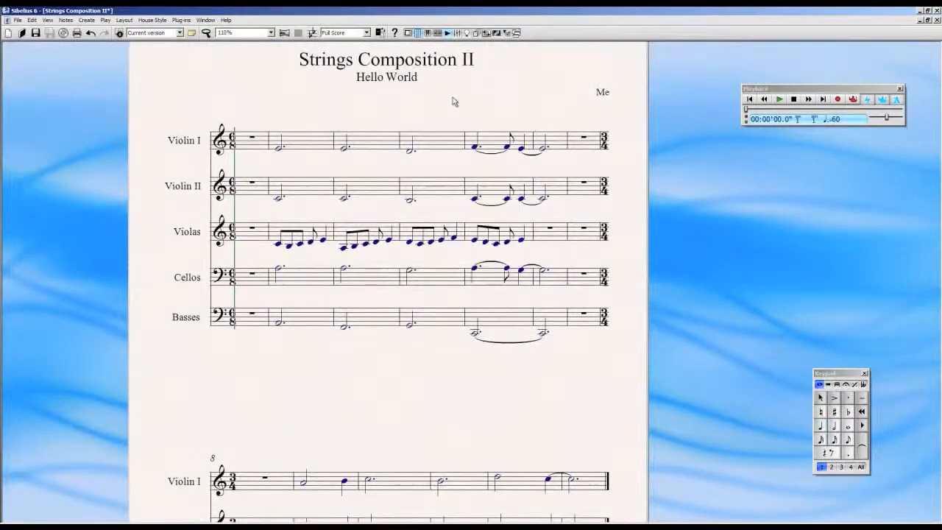
{"action": "key", "text": "ctrl+minus"}
{"action": "key", "text": "ctrl+minus"}
{"action": "scroll", "coordinate": [471, 140], "scroll_direction": "down", "scroll_amount": 1}
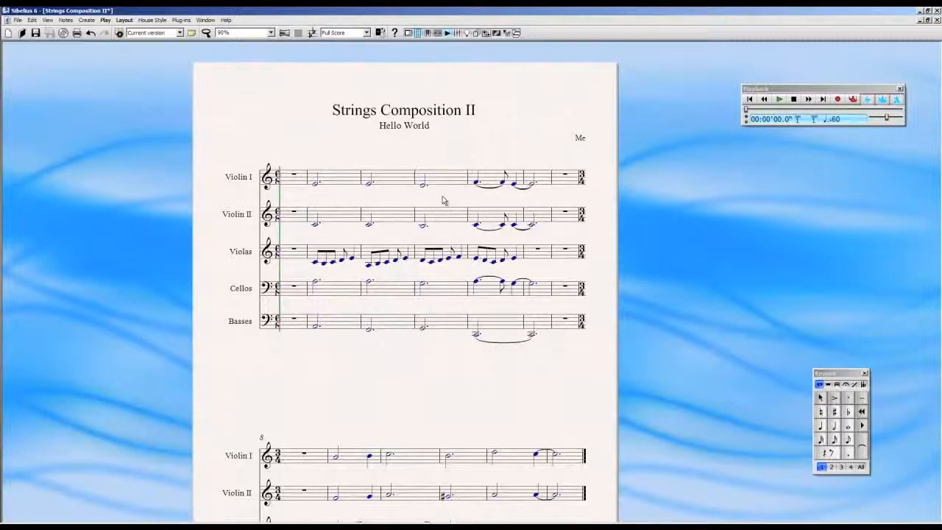
{"action": "scroll", "coordinate": [442, 200], "scroll_direction": "down", "scroll_amount": 5}
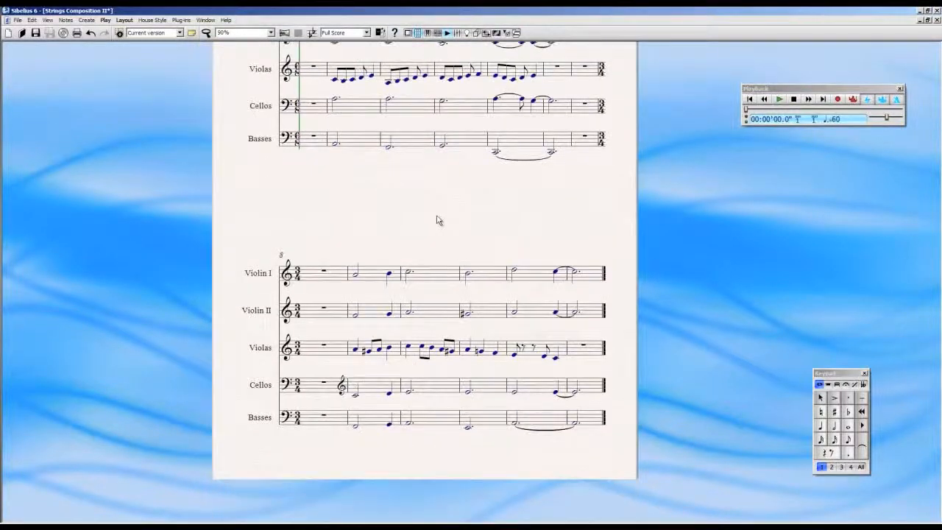
{"action": "scroll", "coordinate": [438, 220], "scroll_direction": "up", "scroll_amount": 5}
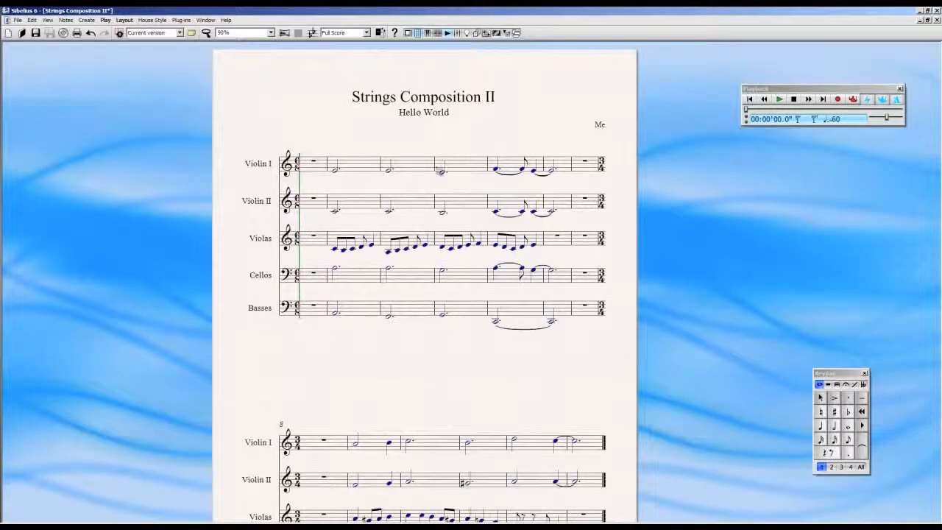
- Add a p dynamic under the first note of bar 2 in the Violin I staff
{"action": "key", "text": "ctrl+="}
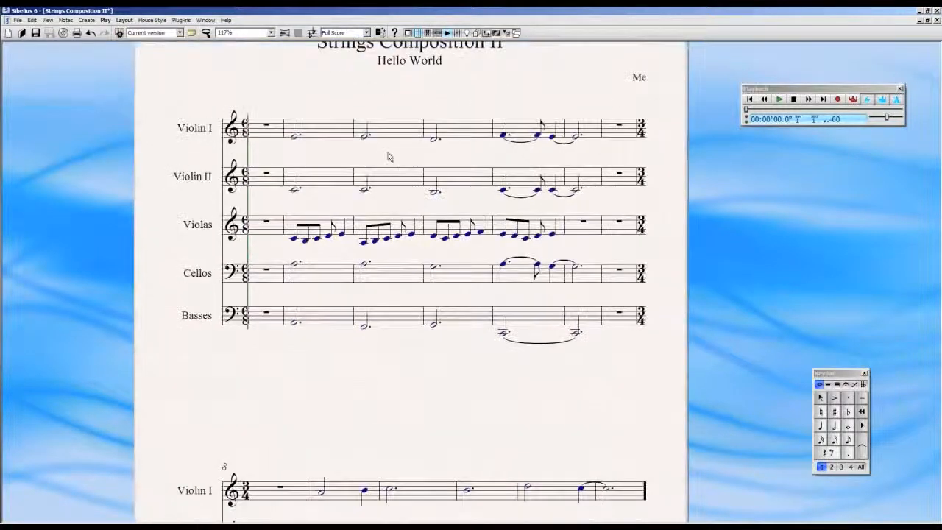
{"action": "left_click_drag", "start_coordinate": [387, 153], "coordinate": [403, 199]}
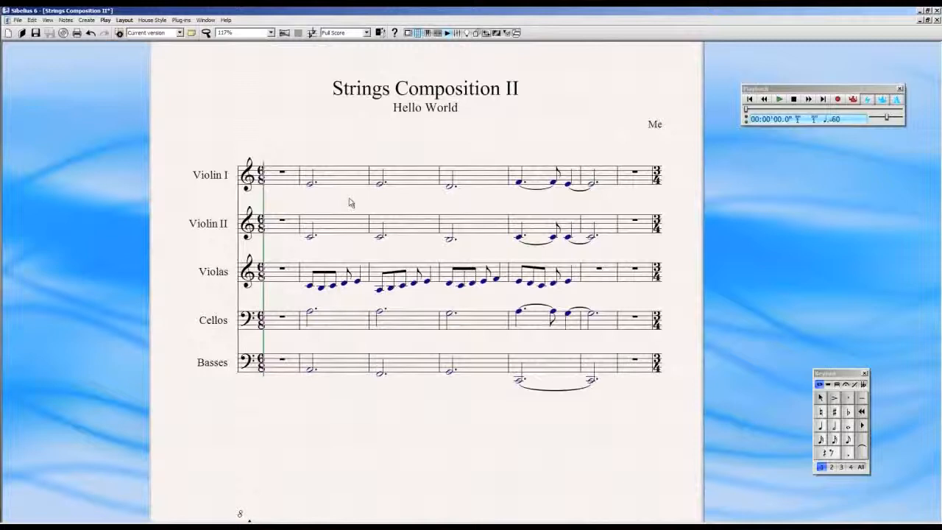
{"action": "key", "text": "ctrl+e"}
{"action": "right_click", "coordinate": [320, 195]}
{"action": "left_click", "coordinate": [352, 221]}
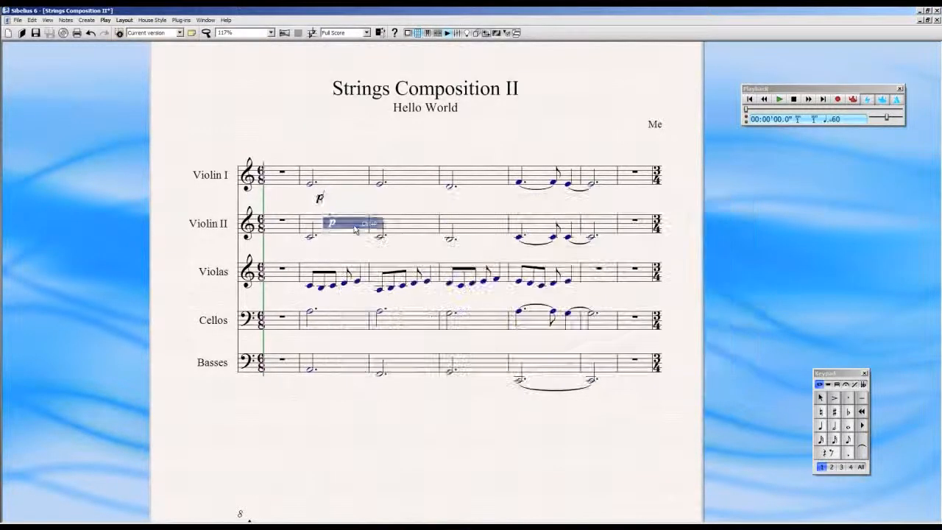
- Add a p dynamic under the Violin II note in bar 2
{"action": "right_click", "coordinate": [332, 251]}
{"action": "key", "text": "Escape"}
{"action": "key", "text": "ctrl+e"}
{"action": "left_click", "coordinate": [317, 250]}
{"action": "right_click", "coordinate": [321, 251]}
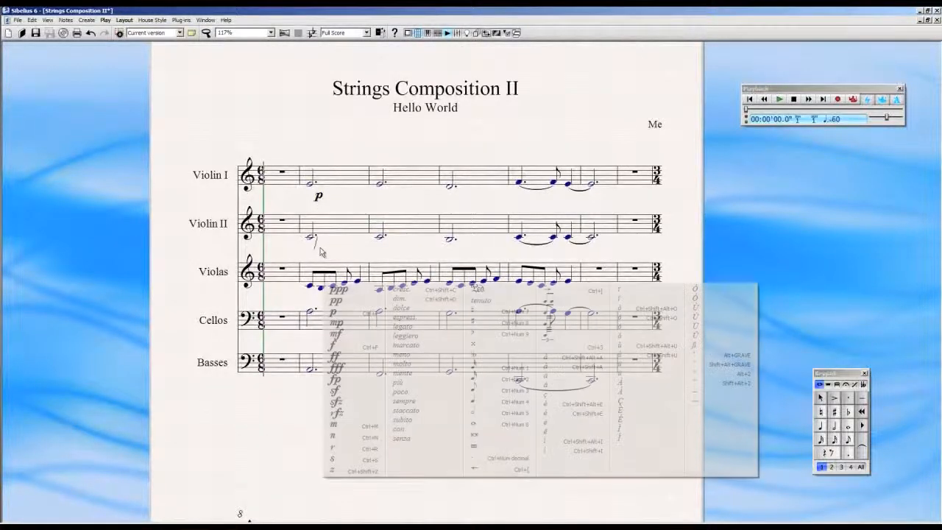
{"action": "left_click", "coordinate": [332, 312]}
- Add a p dynamic under the opening notes of bar 2 in the Violas staff
{"action": "left_click", "coordinate": [326, 303]}
{"action": "right_click", "coordinate": [324, 302]}
{"action": "key", "text": "Escape"}
{"action": "key", "text": "ctrl+e"}
{"action": "left_click", "coordinate": [318, 302]}
{"action": "right_click", "coordinate": [324, 302]}
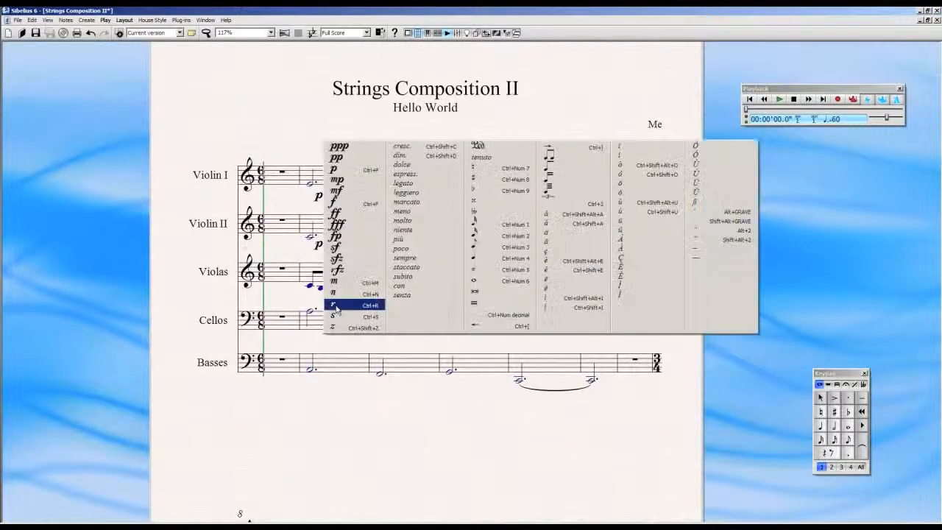
{"action": "left_click", "coordinate": [335, 168]}
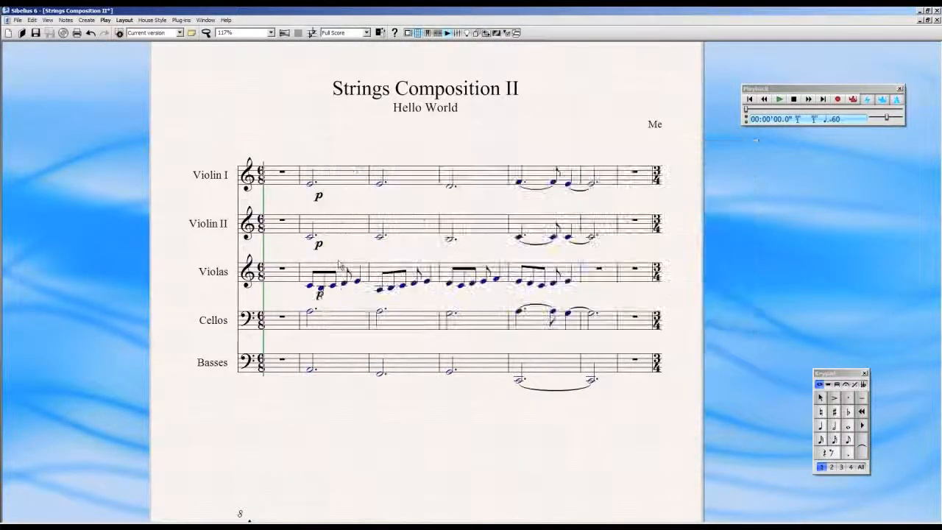
{"action": "left_click", "coordinate": [318, 298]}
{"action": "left_click", "coordinate": [332, 300]}
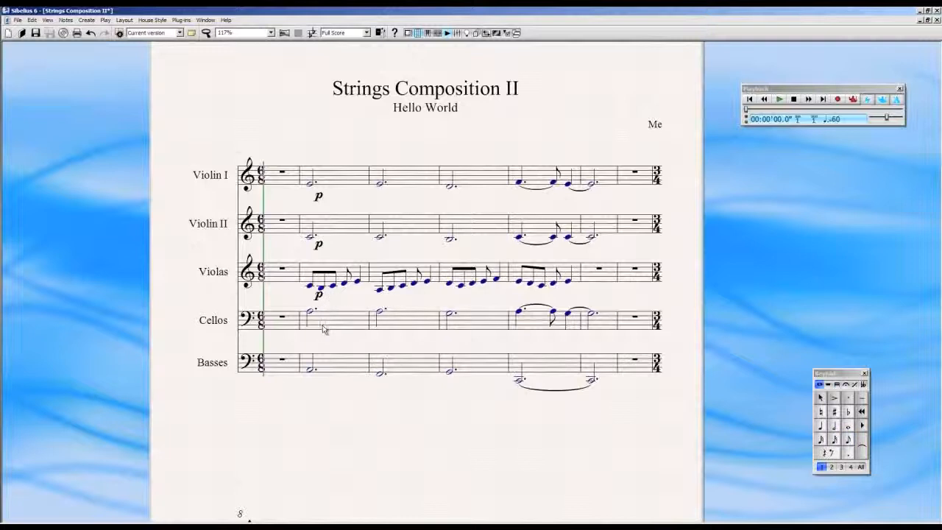
- Add a p dynamic below the Cellos staff in bar 2
{"action": "key", "text": "ctrl+e"}
{"action": "left_click", "coordinate": [319, 327]}
{"action": "right_click", "coordinate": [319, 328]}
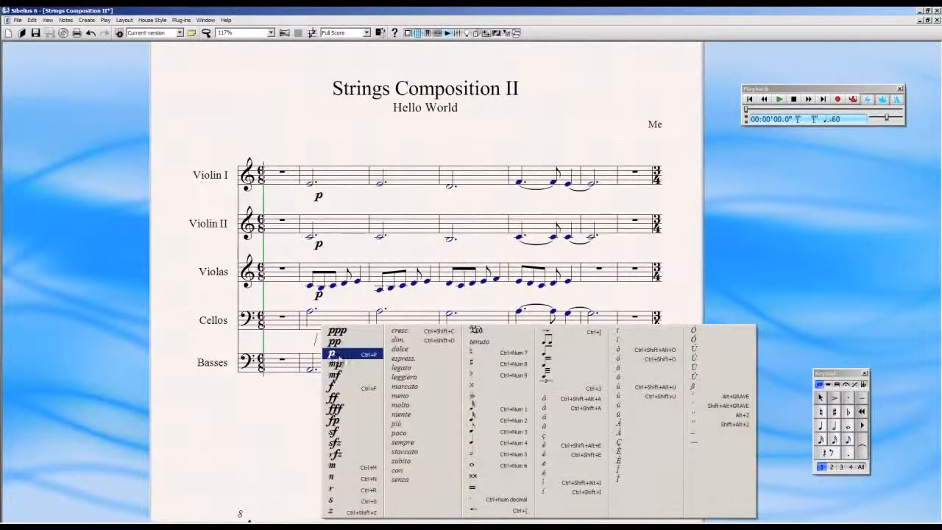
{"action": "left_click", "coordinate": [336, 353]}
{"action": "key", "text": "Escape"}
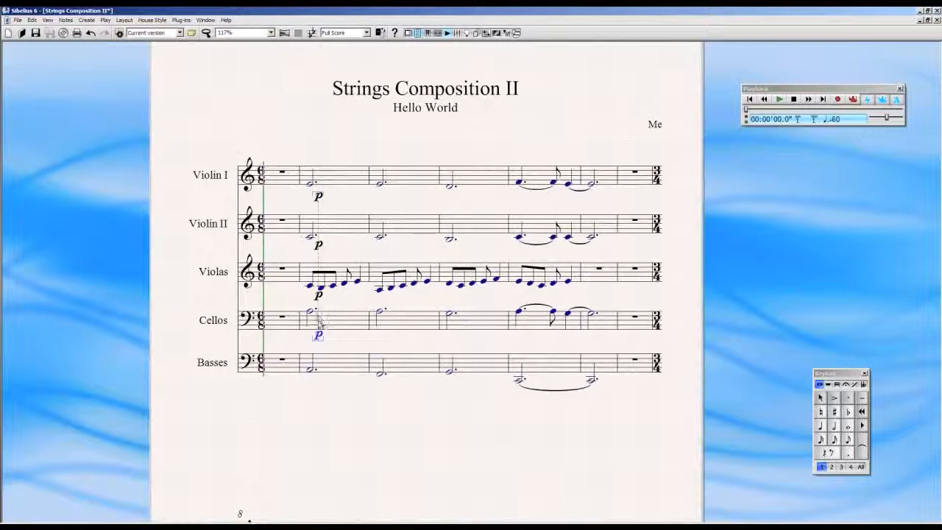
{"action": "key", "text": "Escape"}
- Add a p dynamic below the Basses note in bar 2
{"action": "left_click", "coordinate": [336, 370]}
{"action": "left_click", "coordinate": [310, 370]}
{"action": "key", "text": "ctrl+e"}
{"action": "right_click", "coordinate": [323, 366]}
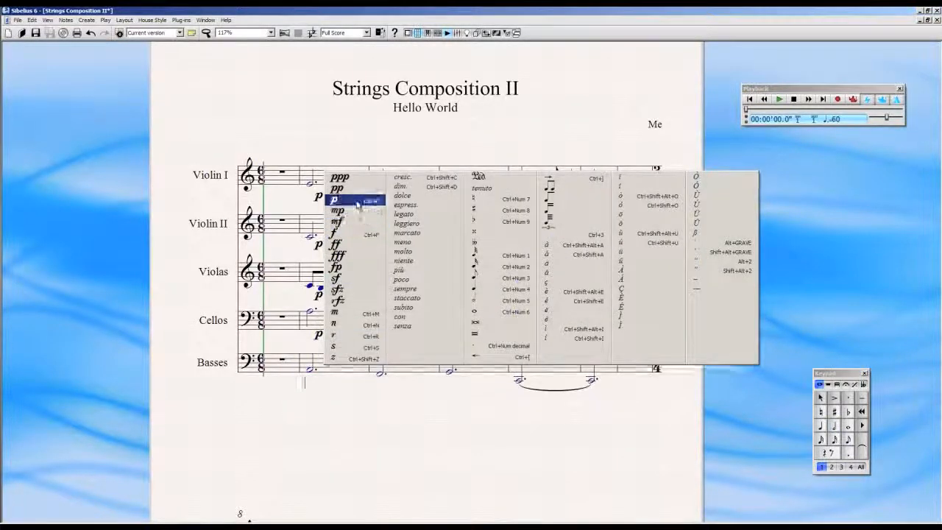
{"action": "left_click", "coordinate": [351, 200]}
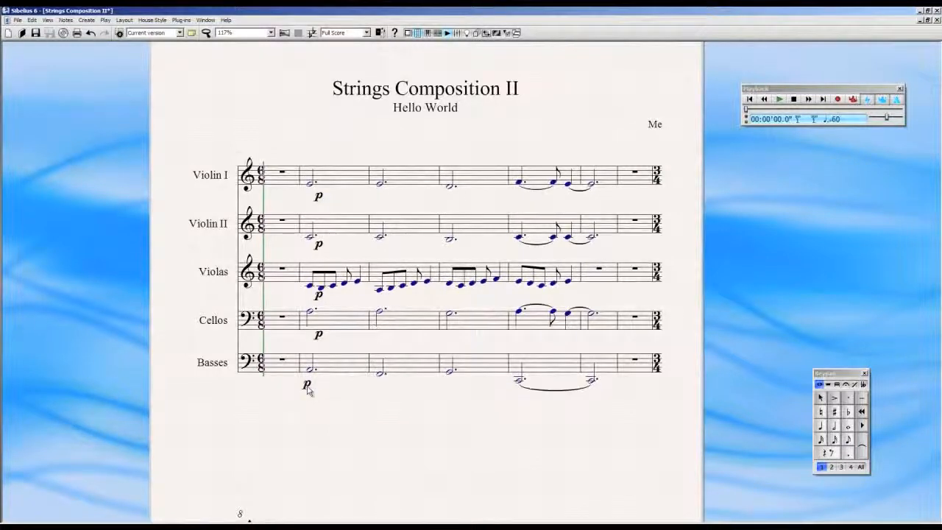
- Draw a crescendo hairpin under Violin I from the p in bar 2 to the start of bar 4
{"action": "left_click_drag", "start_coordinate": [368, 344], "coordinate": [312, 351]}
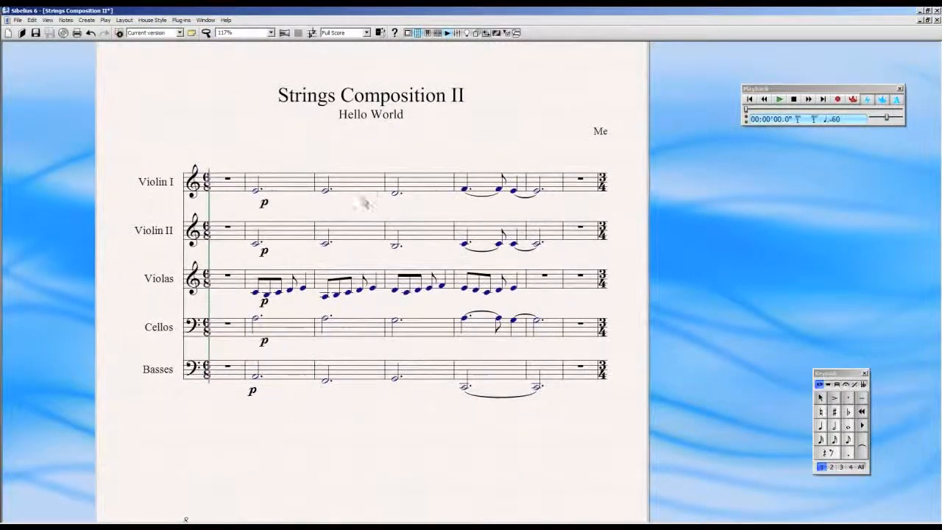
{"action": "right_click", "coordinate": [361, 206]}
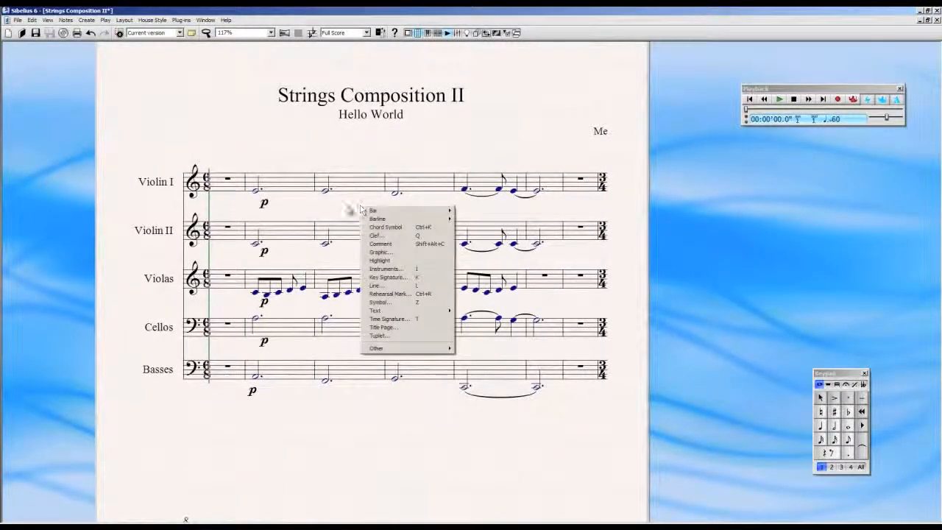
{"action": "left_click", "coordinate": [379, 285]}
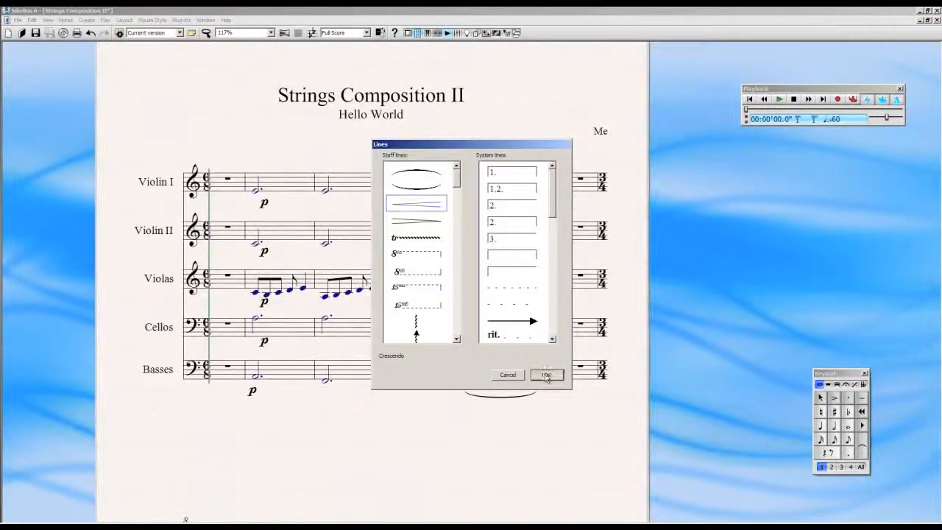
{"action": "left_click", "coordinate": [547, 374]}
{"action": "left_click_drag", "start_coordinate": [270, 208], "coordinate": [392, 206]}
- Add an f dynamic at the end of the Violin I crescendo, under the note in bar 4
{"action": "right_click", "coordinate": [394, 206]}
{"action": "key", "text": "ctrl+e"}
{"action": "left_click", "coordinate": [399, 205]}
{"action": "right_click", "coordinate": [403, 204]}
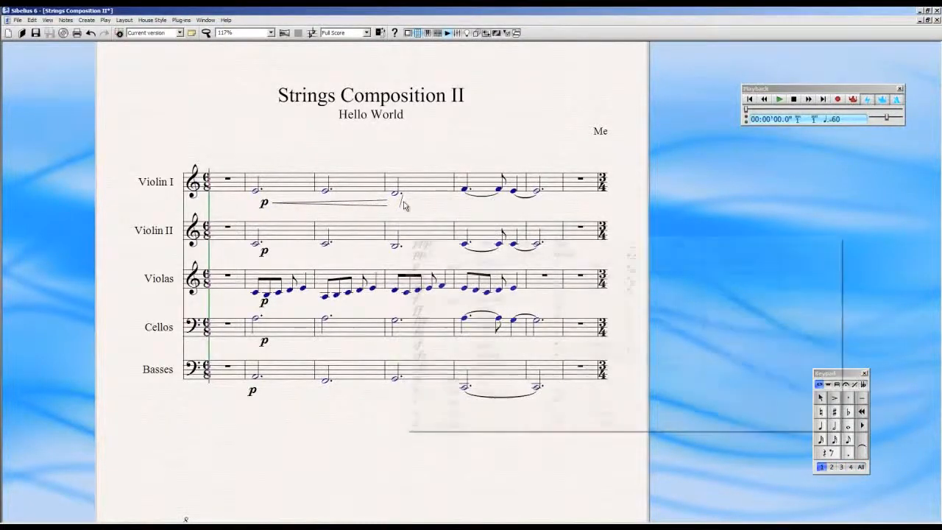
{"action": "left_click", "coordinate": [423, 302]}
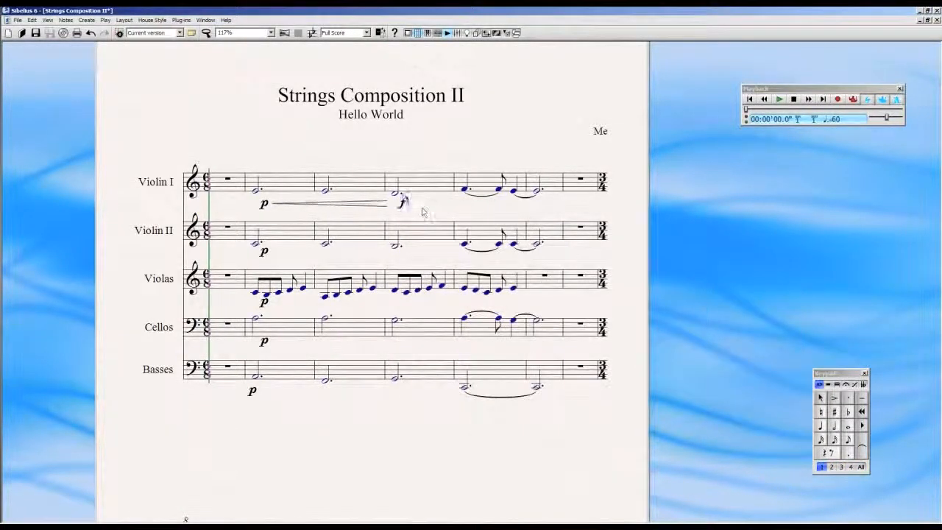
- Check the crescendo and dynamics in the Violin I part and return to the full score
{"action": "left_click_drag", "start_coordinate": [399, 157], "coordinate": [412, 170]}
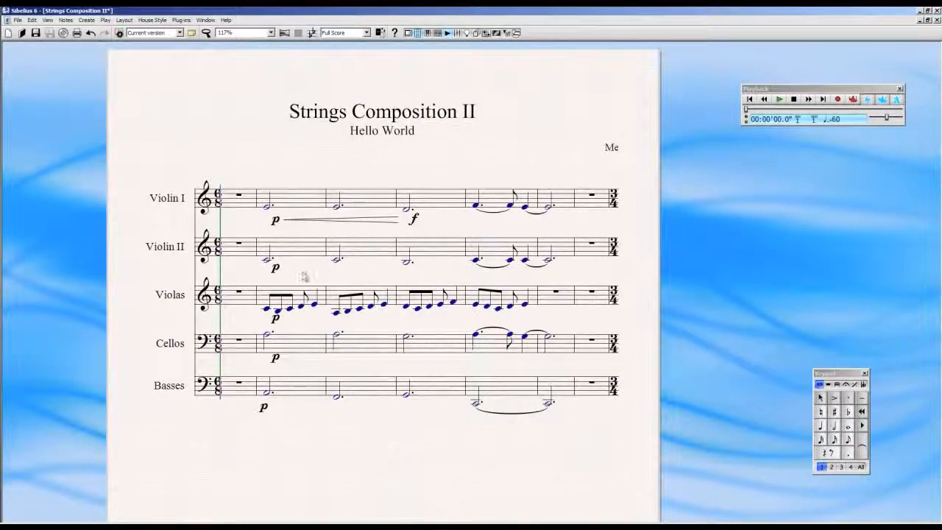
{"action": "left_click", "coordinate": [351, 33]}
{"action": "left_click", "coordinate": [335, 47]}
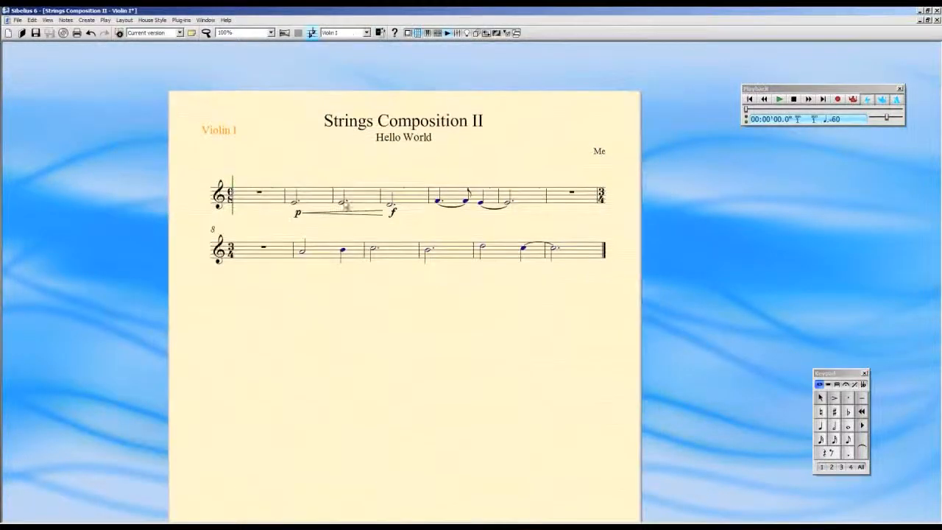
{"action": "scroll", "coordinate": [394, 216], "scroll_direction": "up", "scroll_amount": 2}
{"action": "left_click_drag", "start_coordinate": [414, 206], "coordinate": [422, 225]}
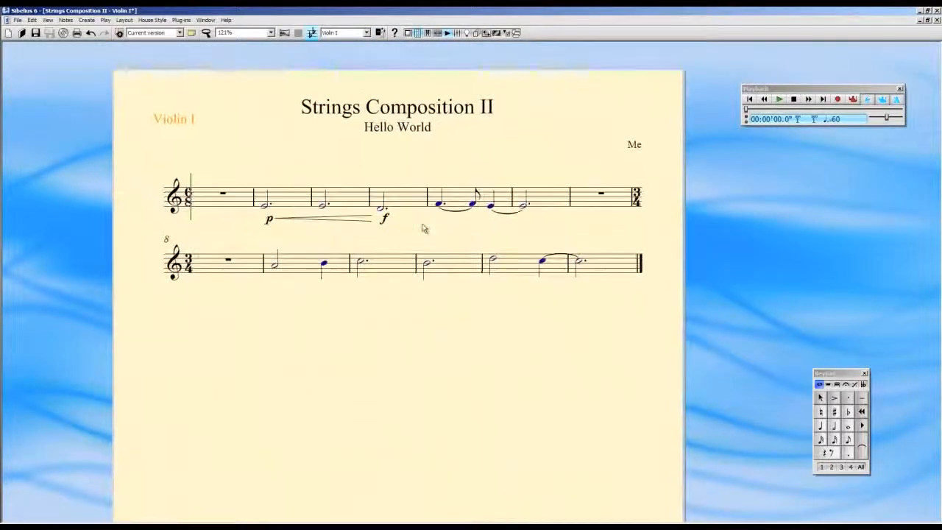
{"action": "left_click", "coordinate": [360, 34]}
{"action": "left_click", "coordinate": [358, 43]}
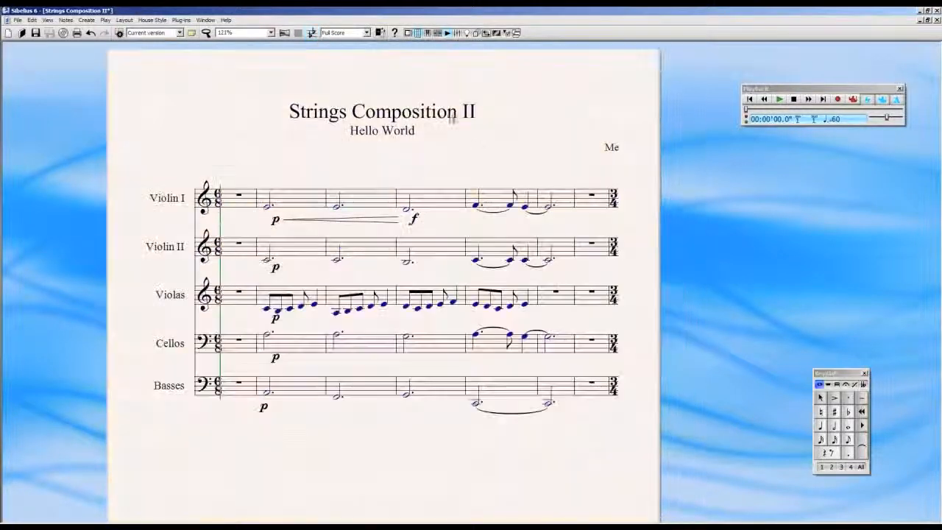
{"action": "scroll", "coordinate": [586, 117], "scroll_direction": "down", "scroll_amount": 1}
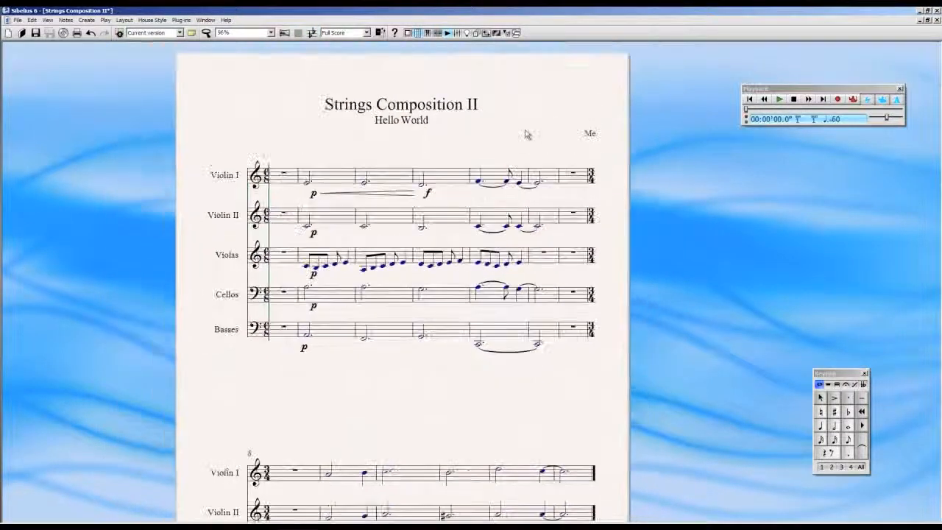
{"action": "left_click_drag", "start_coordinate": [527, 144], "coordinate": [547, 170]}
{"action": "left_click_drag", "start_coordinate": [485, 340], "coordinate": [480, 239]}
{"action": "left_click_drag", "start_coordinate": [442, 340], "coordinate": [443, 366]}
{"action": "scroll", "coordinate": [410, 348], "scroll_direction": "up", "scroll_amount": 1}
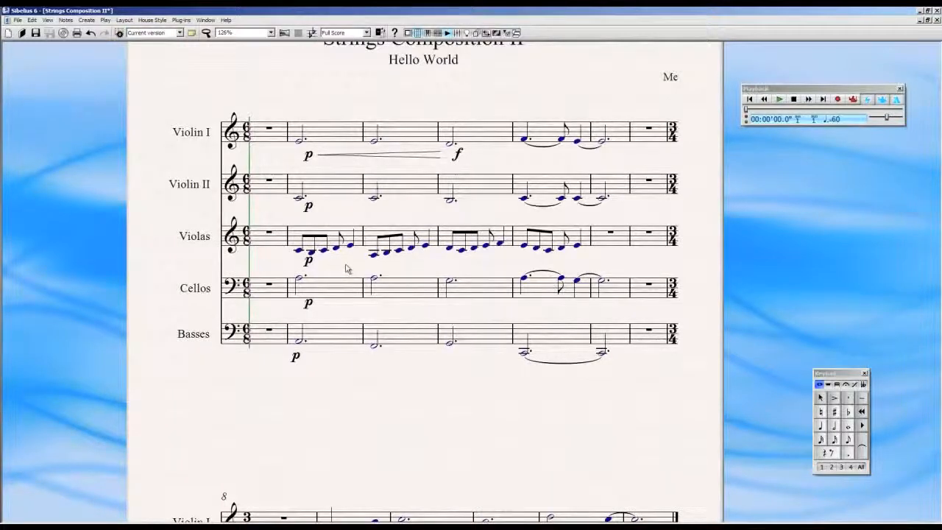
{"action": "right_click", "coordinate": [338, 264]}
{"action": "key", "text": "Escape"}
{"action": "left_click", "coordinate": [194, 237]}
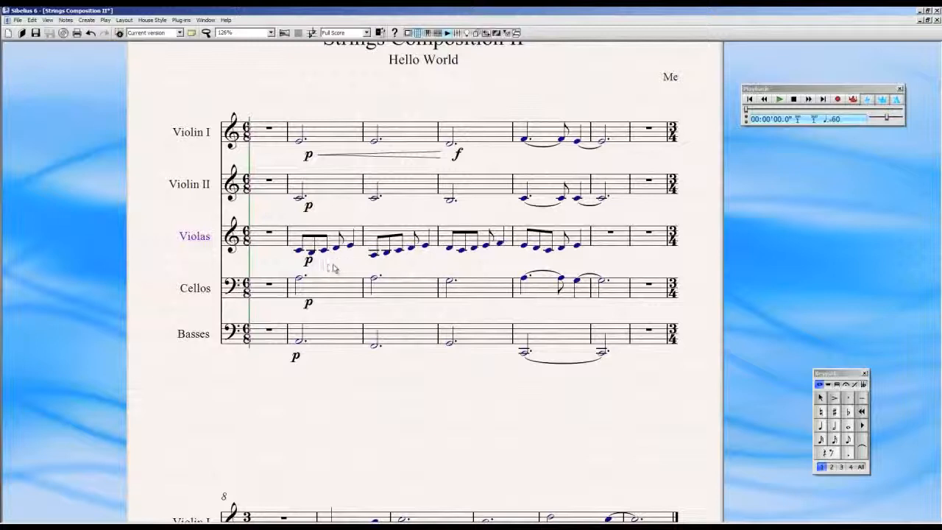
{"action": "left_click", "coordinate": [351, 234]}
{"action": "left_click", "coordinate": [349, 217]}
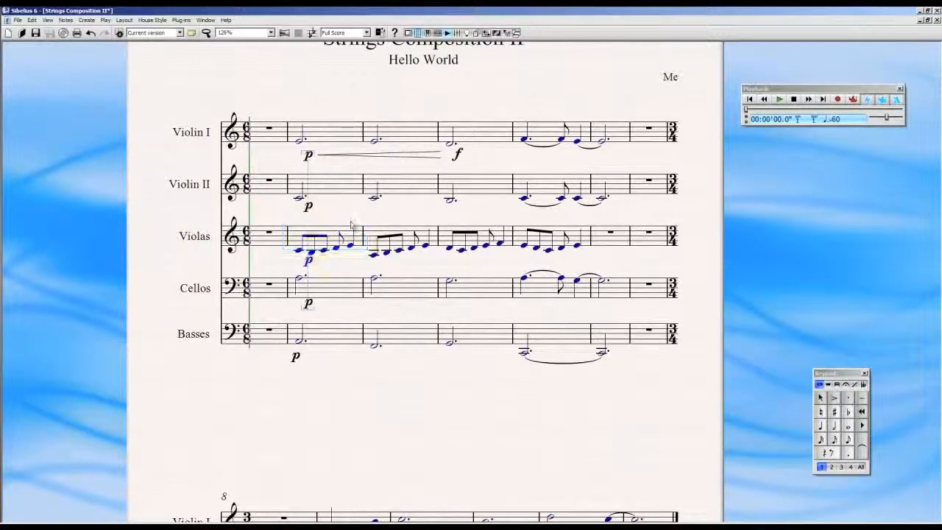
- Add the technique text pizz. beside the p under bar 2 of the Violas staff
{"action": "right_click", "coordinate": [342, 265]}
{"action": "right_click", "coordinate": [334, 266]}
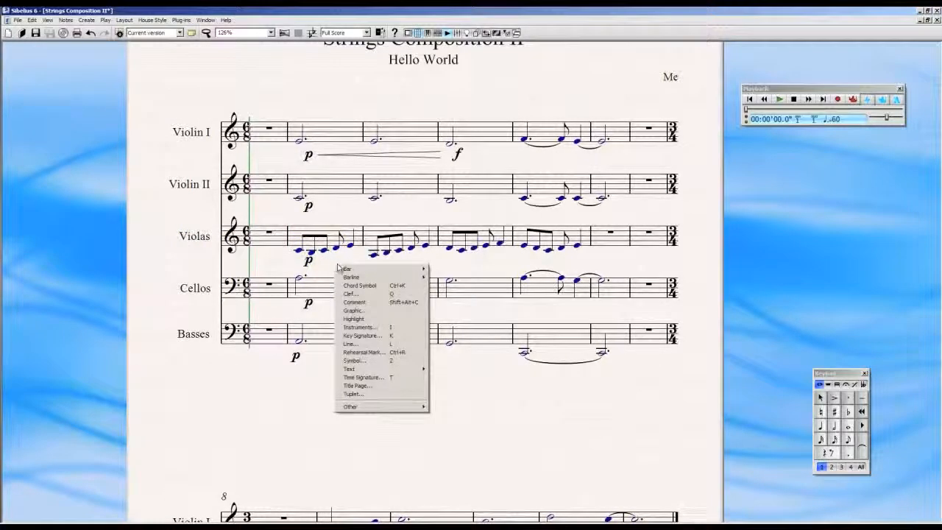
{"action": "mouse_move", "coordinate": [401, 368]}
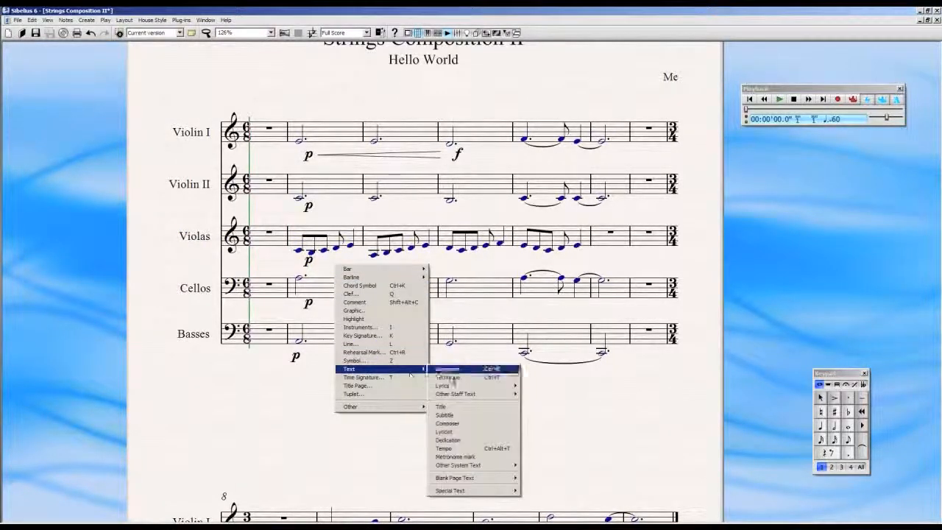
{"action": "left_click", "coordinate": [475, 379]}
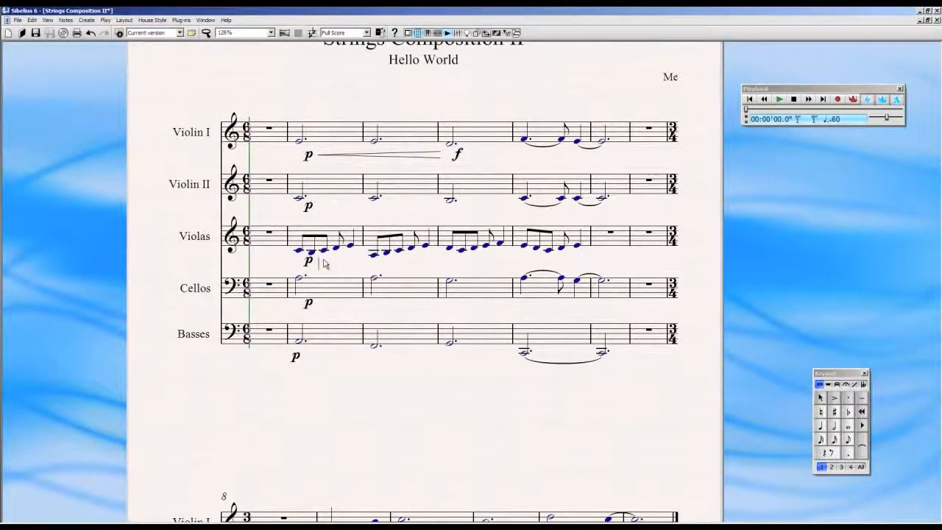
{"action": "right_click", "coordinate": [324, 263]}
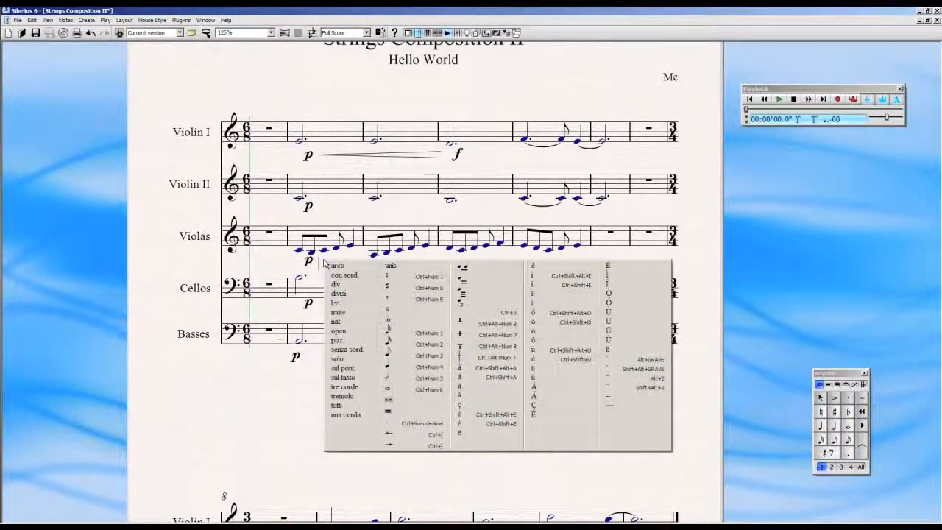
{"action": "left_click", "coordinate": [357, 340]}
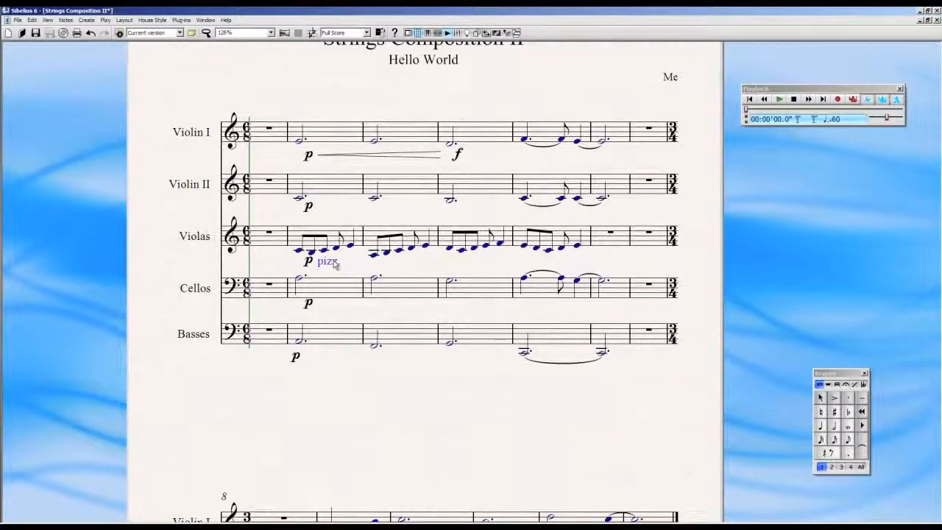
{"action": "key", "text": "Escape"}
- Move the Violas p to just before bar 2 and place pizz. directly under that bar's first notes
{"action": "left_click_drag", "start_coordinate": [313, 266], "coordinate": [288, 266]}
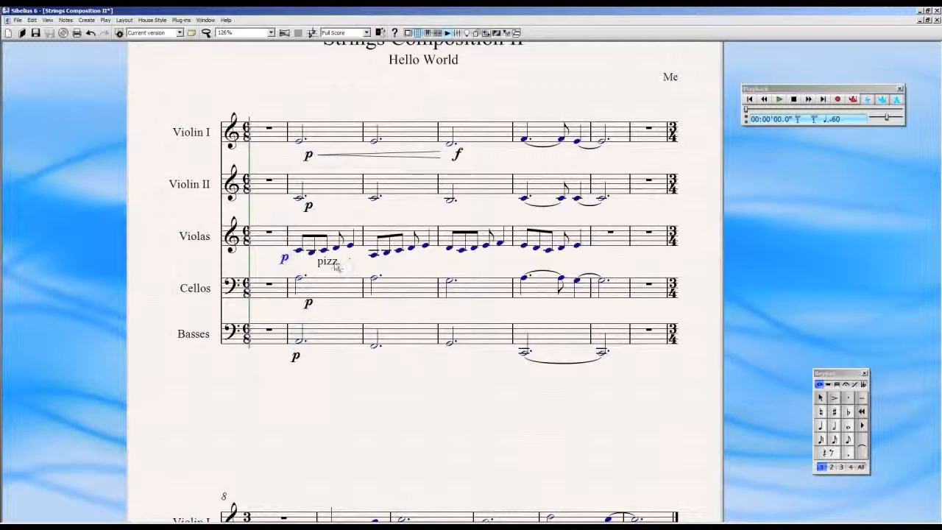
{"action": "left_click_drag", "start_coordinate": [351, 265], "coordinate": [354, 265]}
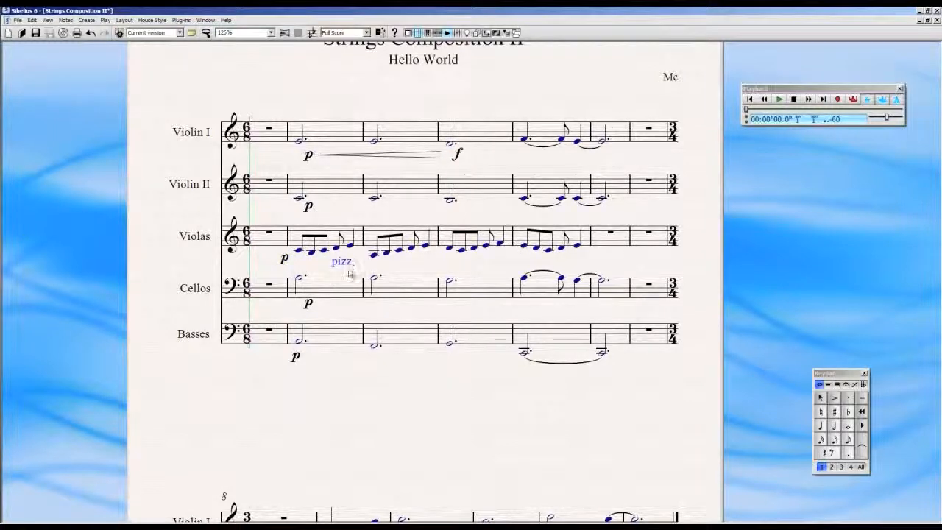
{"action": "left_click", "coordinate": [413, 267]}
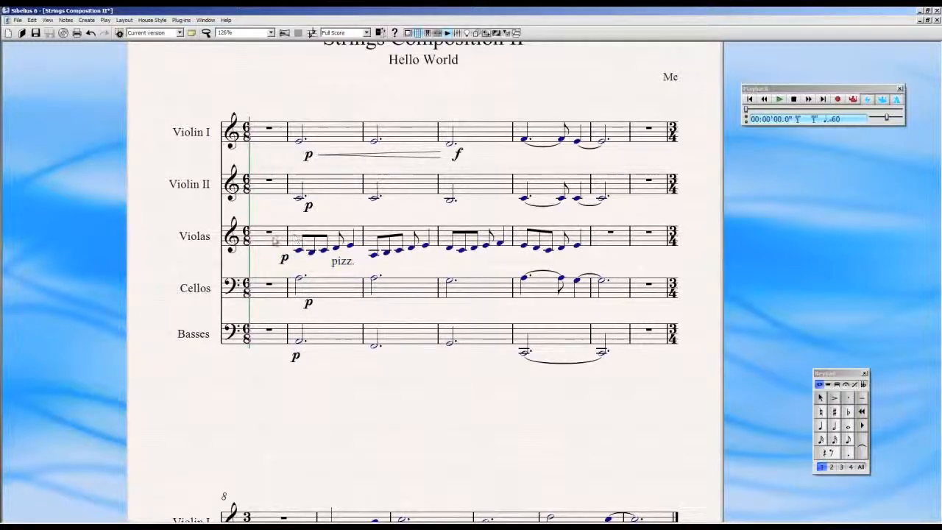
{"action": "left_click_drag", "start_coordinate": [342, 269], "coordinate": [304, 269]}
{"action": "left_click", "coordinate": [351, 266]}
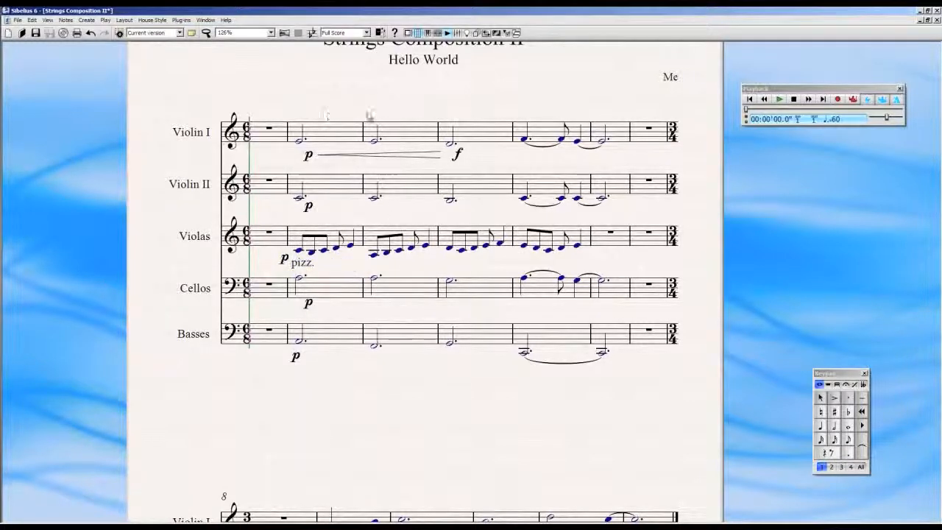
{"action": "right_click", "coordinate": [333, 204]}
{"action": "left_click", "coordinate": [327, 201]}
{"action": "key", "text": "ctrl+e"}
{"action": "left_click", "coordinate": [324, 199]}
{"action": "right_click", "coordinate": [326, 199]}
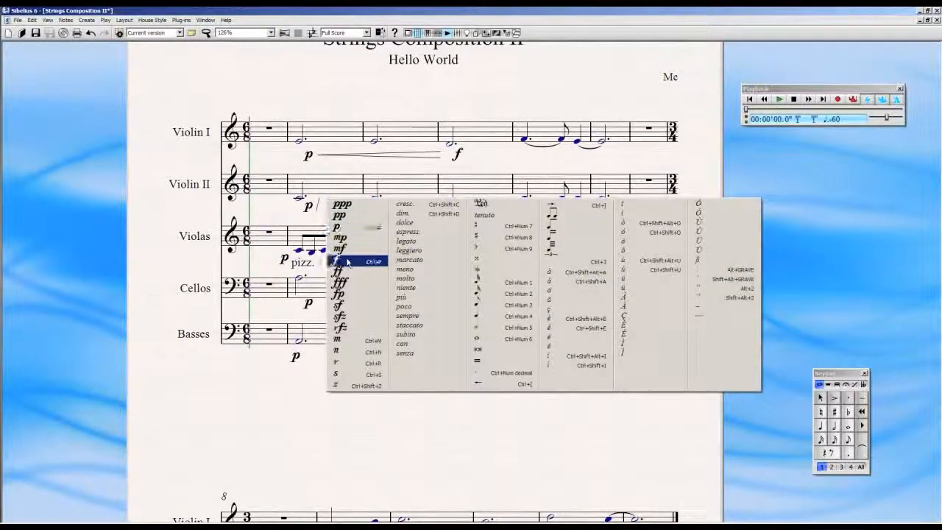
{"action": "left_click", "coordinate": [320, 206]}
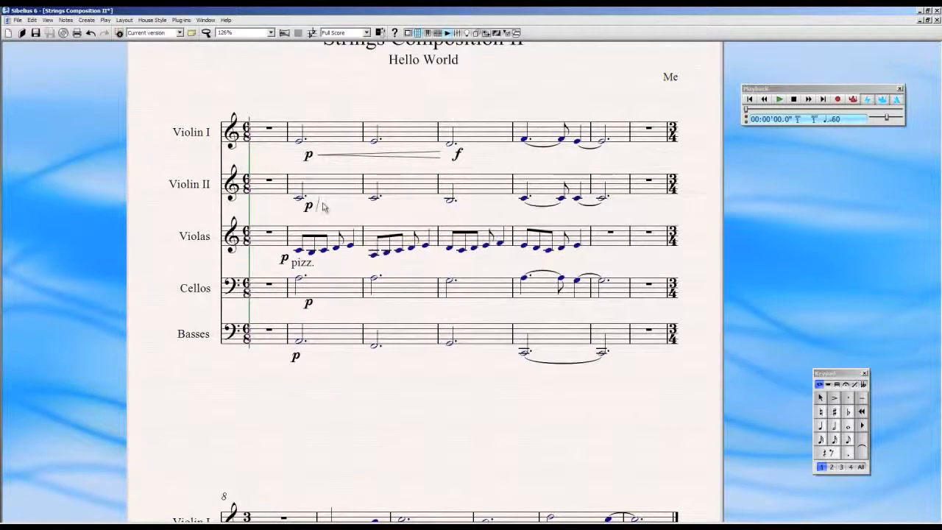
{"action": "right_click", "coordinate": [325, 205]}
{"action": "left_click", "coordinate": [326, 206]}
- Add the technique text con sord. under the first notes of bar 5 on the Violin I staff
{"action": "right_click", "coordinate": [320, 156]}
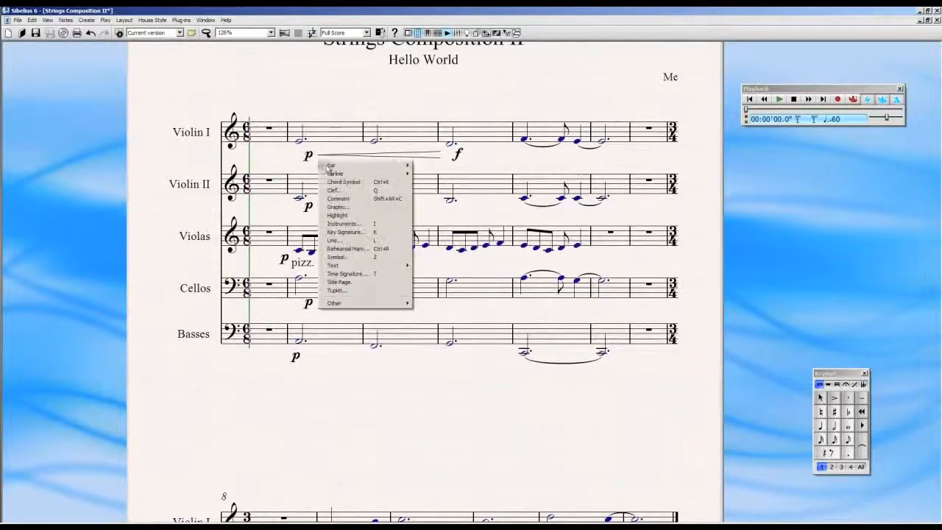
{"action": "mouse_move", "coordinate": [401, 265]}
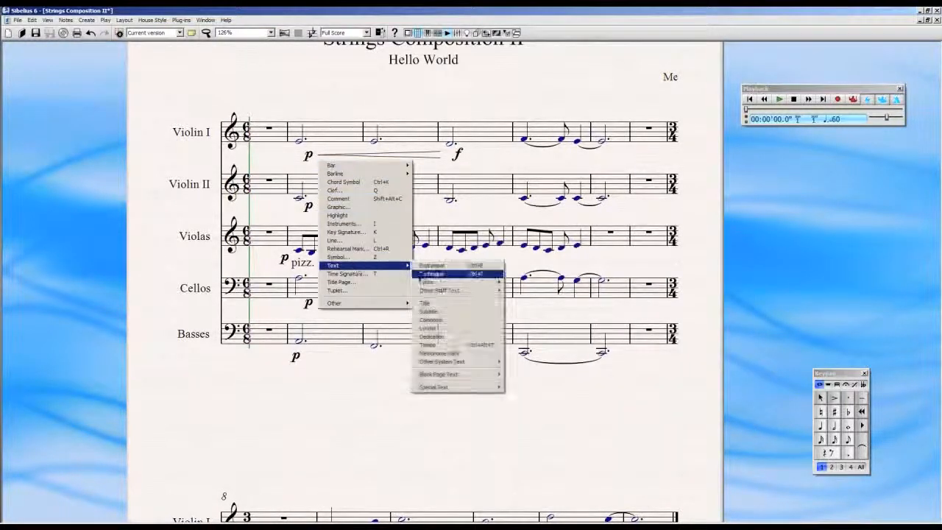
{"action": "left_click", "coordinate": [428, 273]}
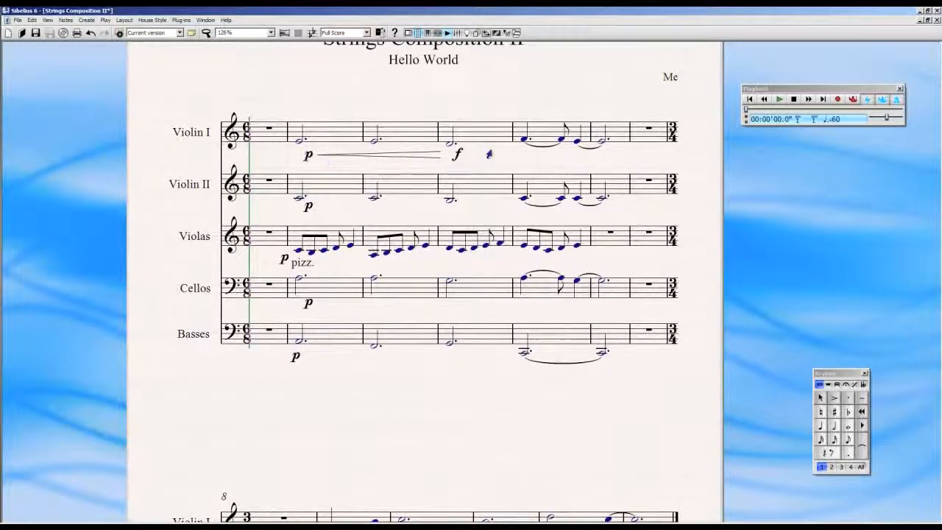
{"action": "left_click", "coordinate": [526, 154]}
{"action": "right_click", "coordinate": [526, 154]}
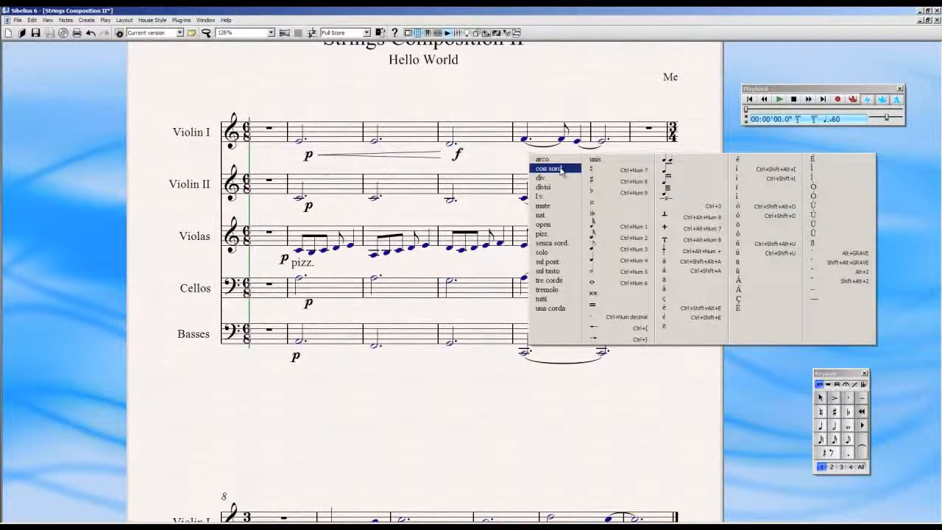
{"action": "left_click", "coordinate": [553, 166]}
{"action": "key", "text": "Escape"}
{"action": "left_click_drag", "start_coordinate": [552, 161], "coordinate": [533, 158]}
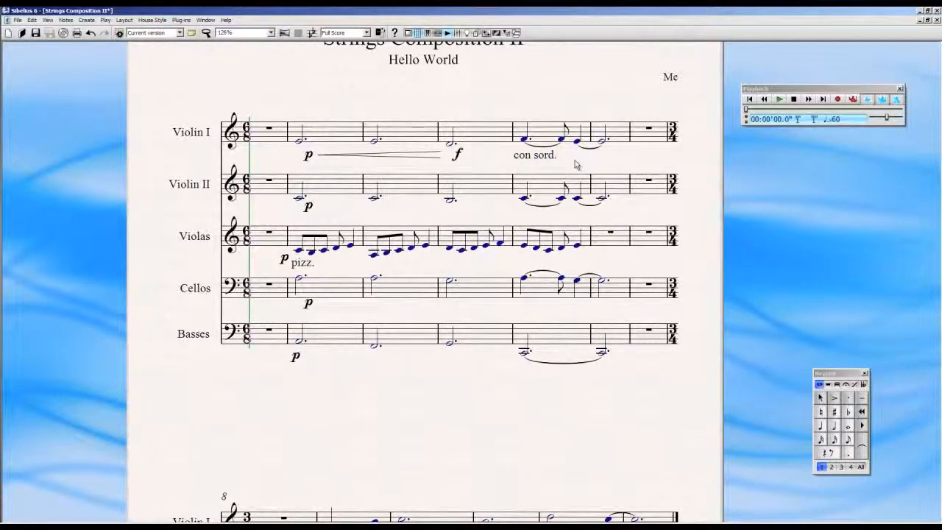
{"action": "scroll", "coordinate": [577, 165], "scroll_direction": "down", "scroll_amount": 8}
{"action": "key", "text": "ctrl+minus"}
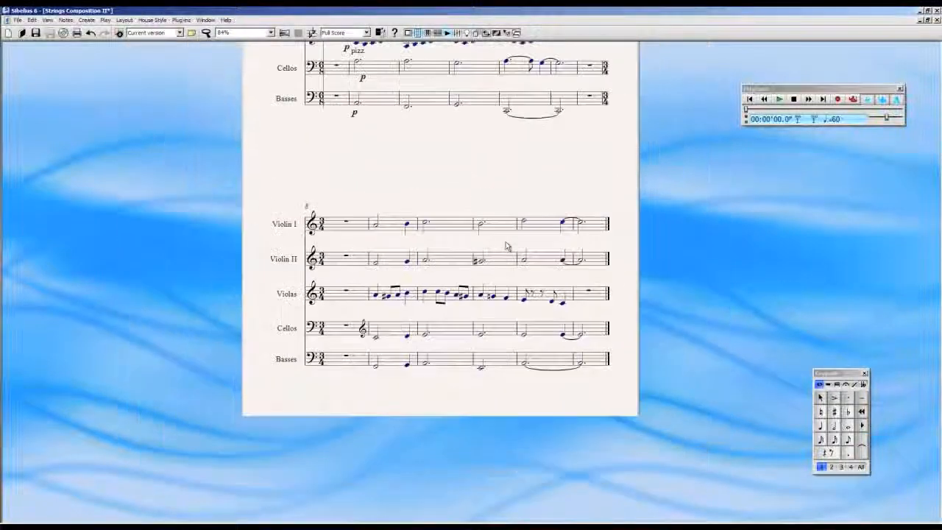
{"action": "scroll", "coordinate": [503, 188], "scroll_direction": "up", "scroll_amount": 8}
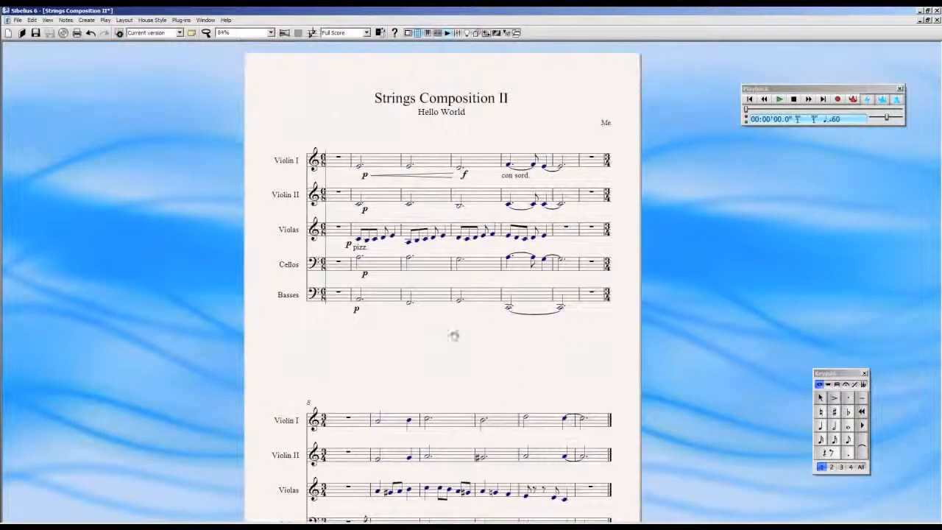
{"action": "scroll", "coordinate": [442, 343], "scroll_direction": "down", "scroll_amount": 3}
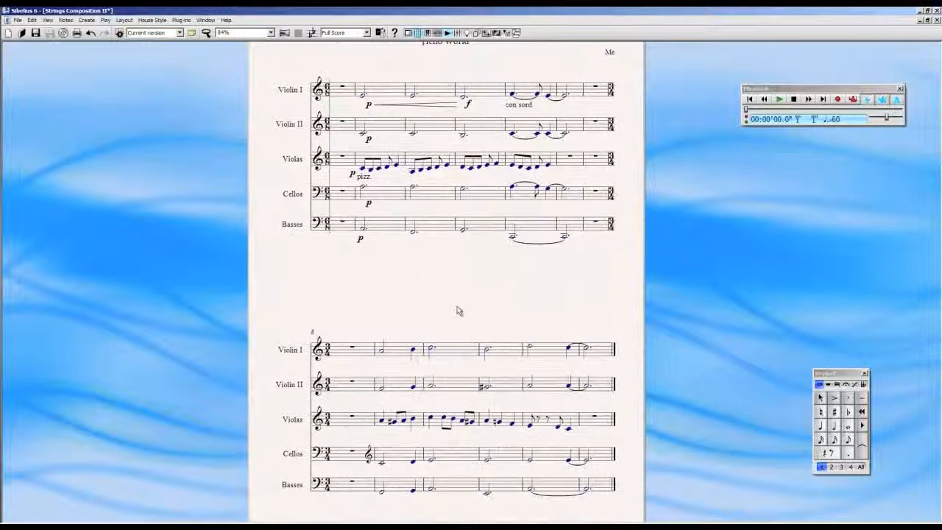
{"action": "scroll", "coordinate": [445, 315], "scroll_direction": "up", "scroll_amount": 2}
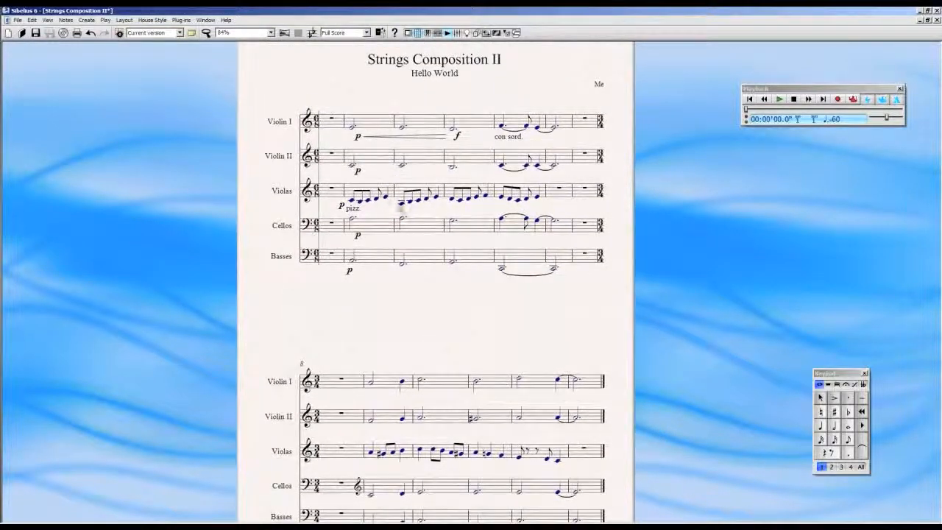
- Examine the available major and minor key signatures and leave the selection without applying one
{"action": "right_click", "coordinate": [376, 96]}
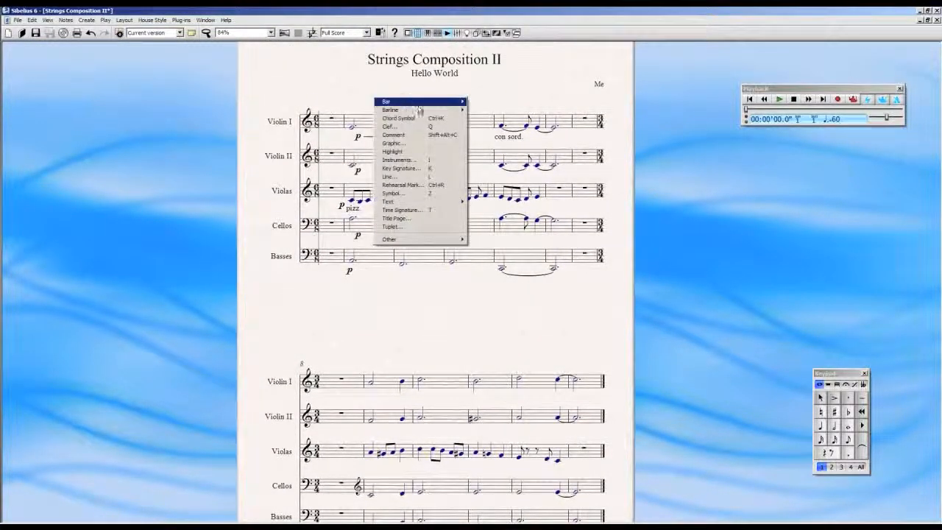
{"action": "left_click", "coordinate": [427, 167]}
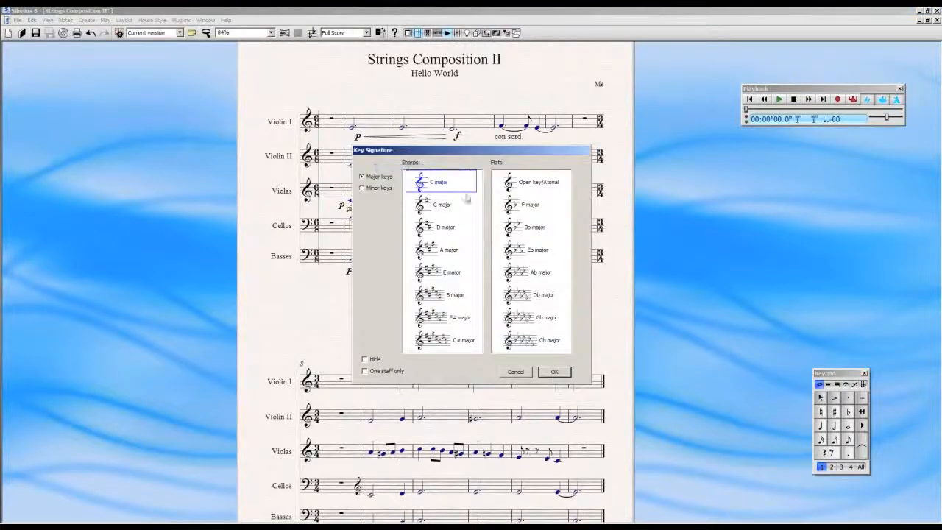
{"action": "left_click", "coordinate": [450, 208]}
{"action": "left_click", "coordinate": [379, 189]}
{"action": "left_click", "coordinate": [379, 176]}
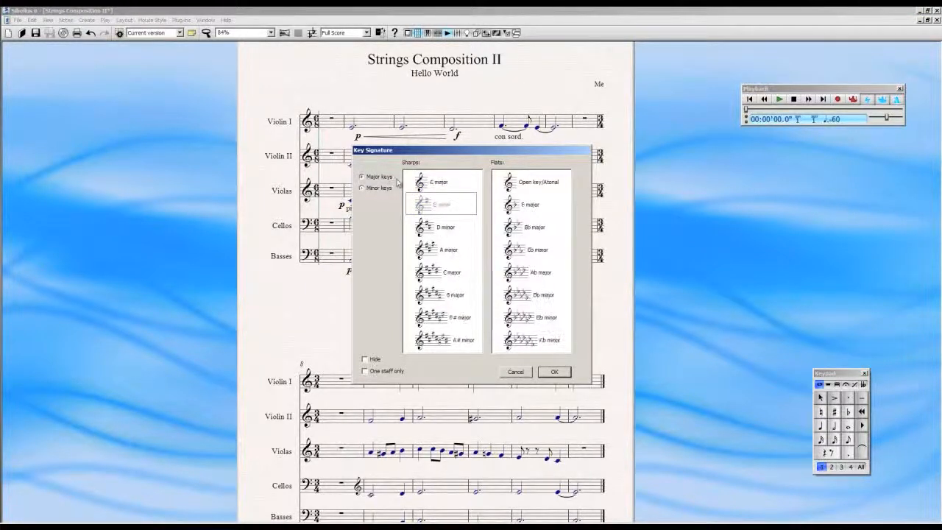
{"action": "left_click", "coordinate": [515, 371]}
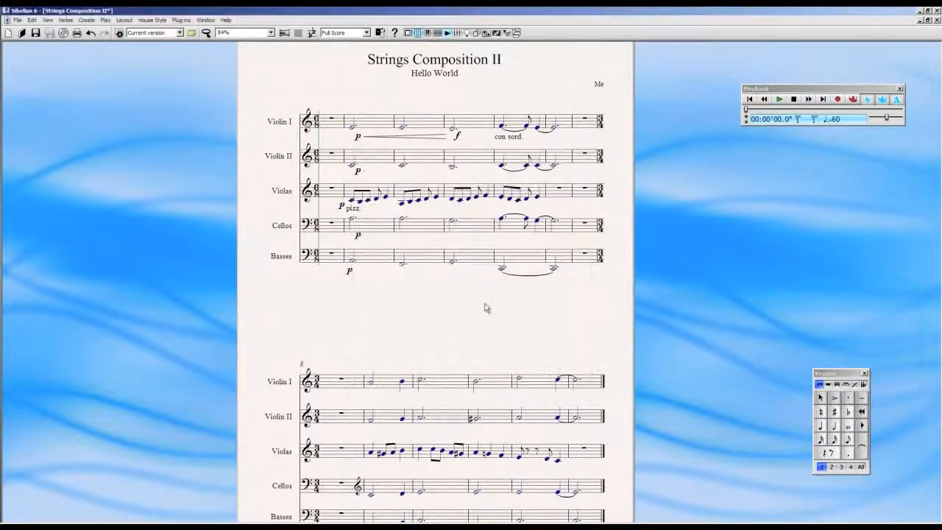
{"action": "scroll", "coordinate": [485, 309], "scroll_direction": "down", "scroll_amount": 3}
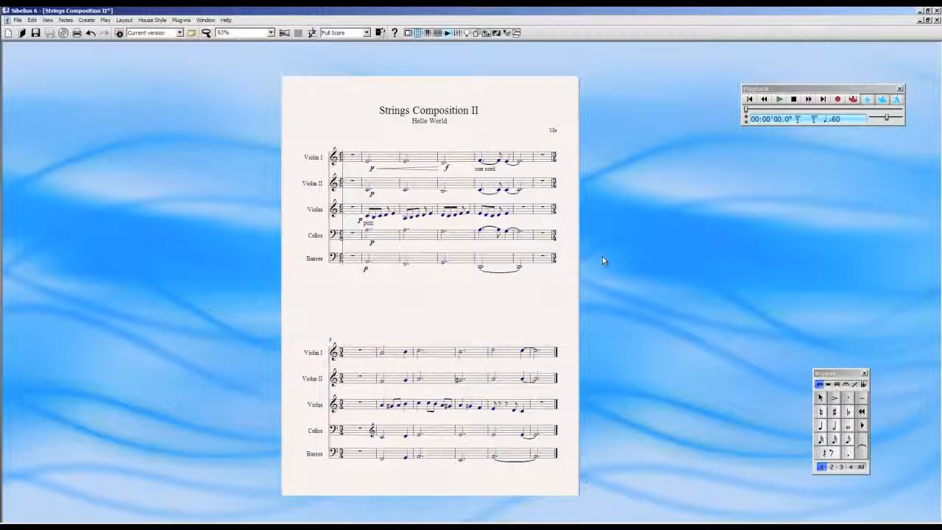
{"action": "scroll", "coordinate": [472, 246], "scroll_direction": "up", "scroll_amount": 1}
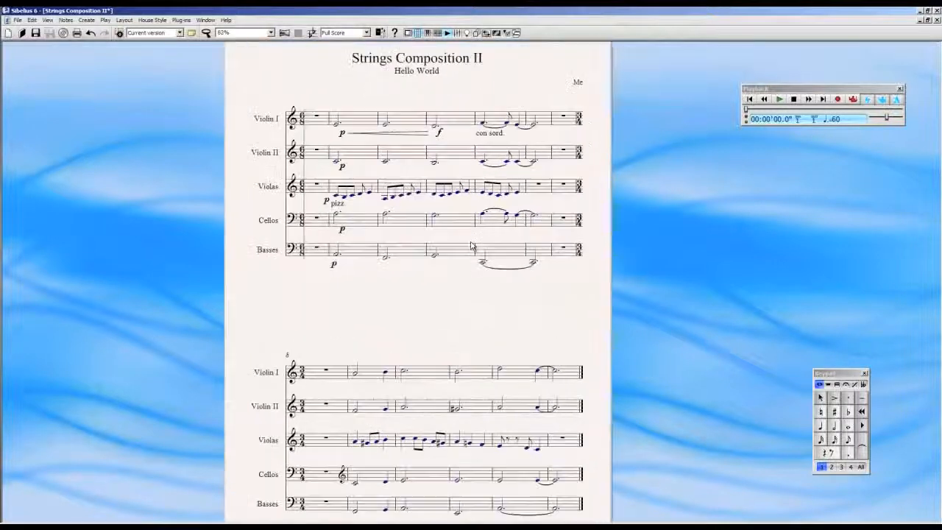
{"action": "scroll", "coordinate": [472, 246], "scroll_direction": "up", "scroll_amount": 2}
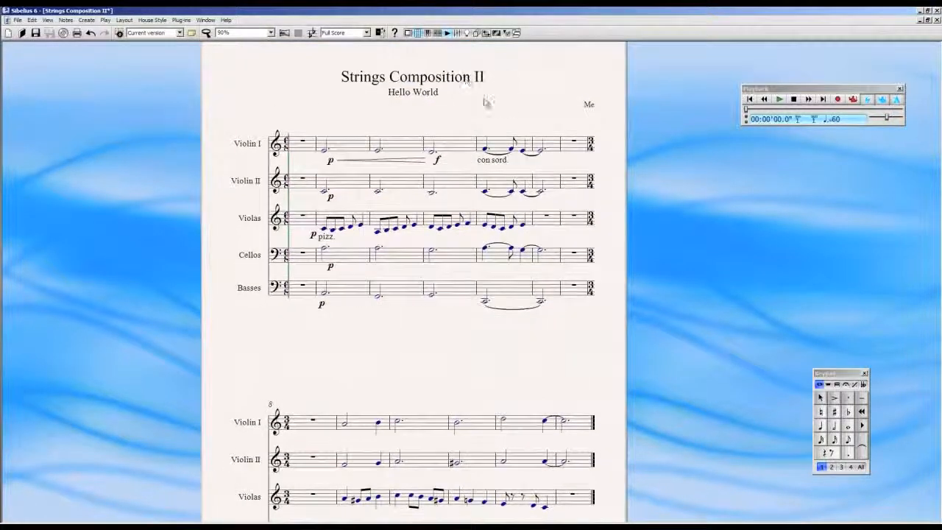
{"action": "scroll", "coordinate": [409, 147], "scroll_direction": "up", "scroll_amount": 1}
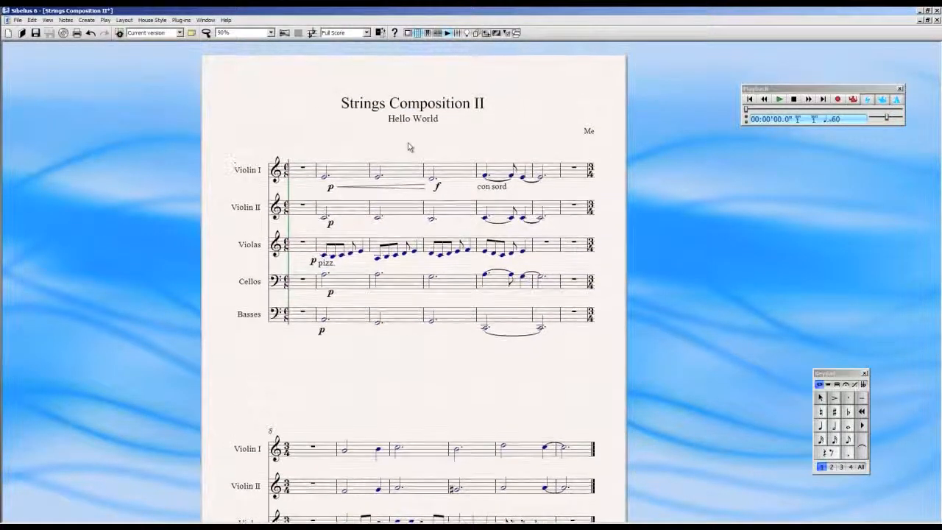
{"action": "left_click_drag", "start_coordinate": [324, 394], "coordinate": [318, 361]}
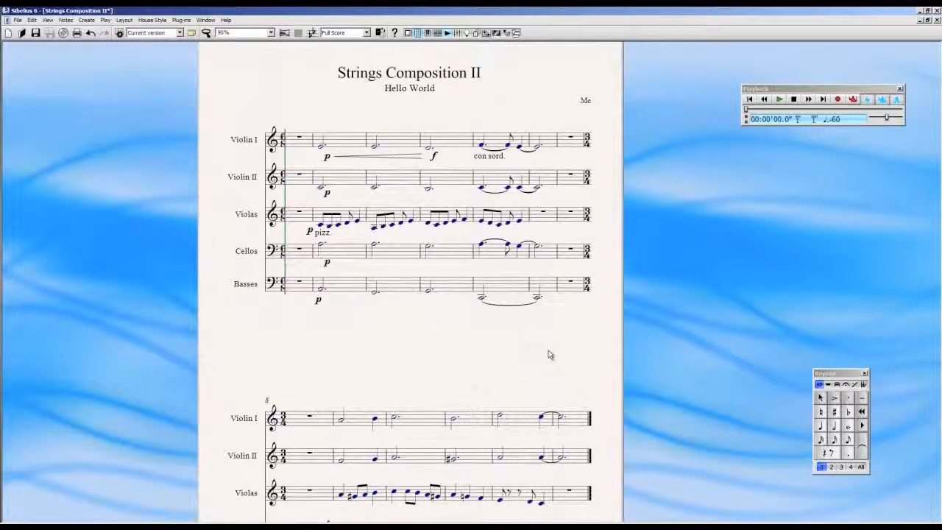
{"action": "left_click_drag", "start_coordinate": [552, 353], "coordinate": [565, 397]}
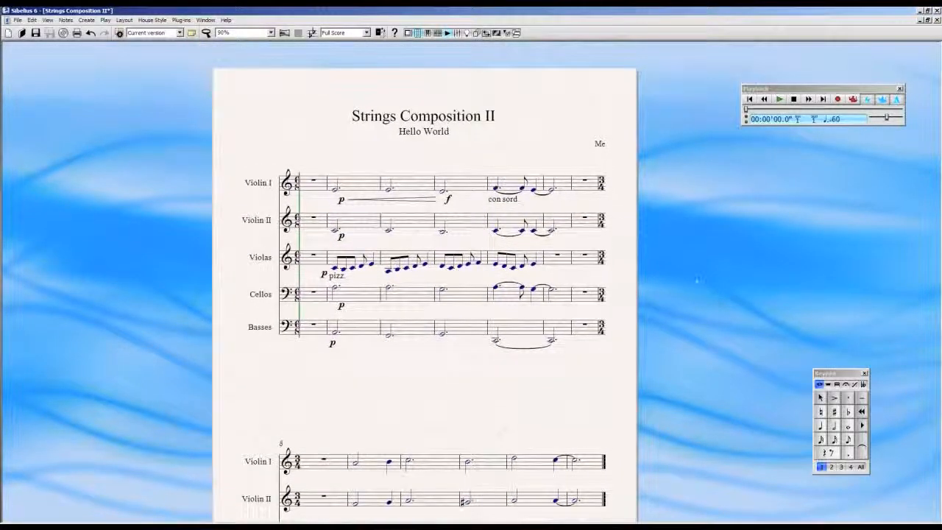
{"action": "left_click_drag", "start_coordinate": [840, 374], "coordinate": [856, 383]}
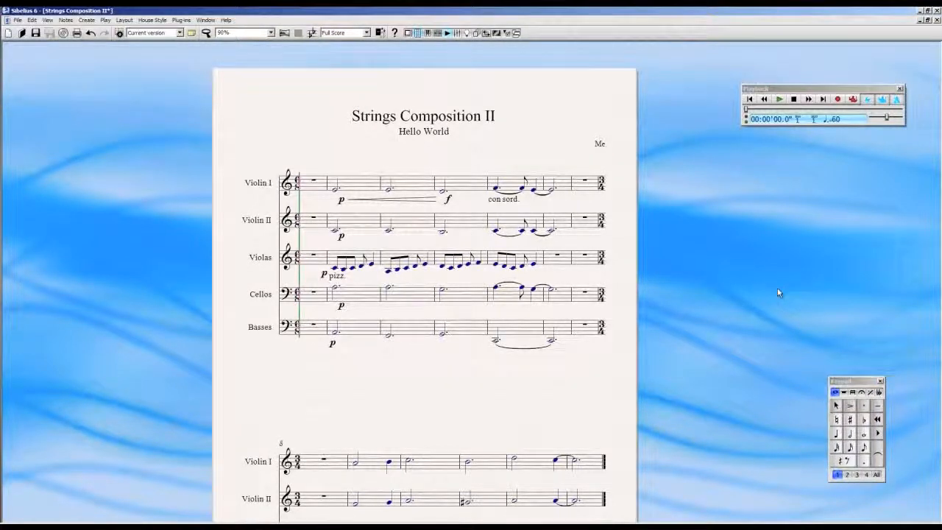